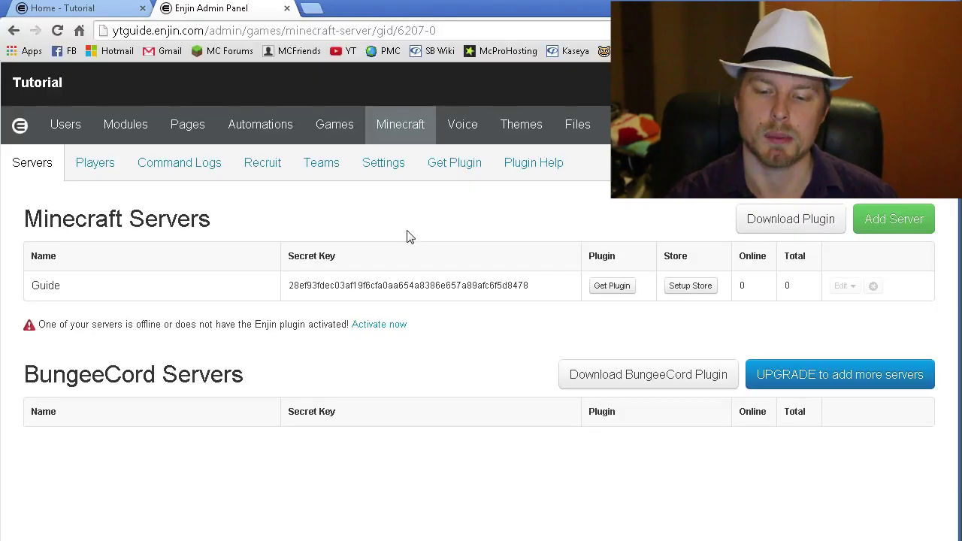
- Start a store setup for the Guide server and bring up the site's Donation Store page
left_click(690, 289)
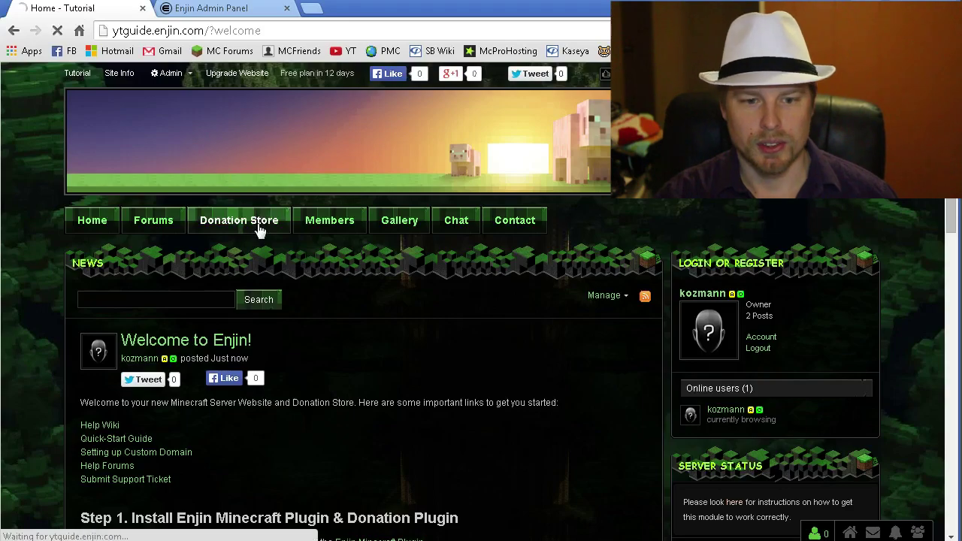
left_click(260, 225)
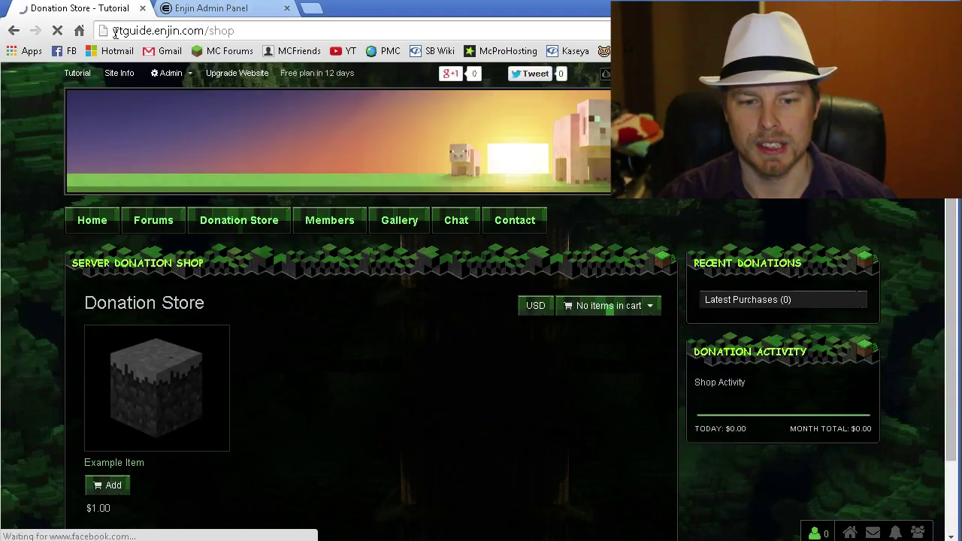
left_click(115, 31)
left_click(277, 26)
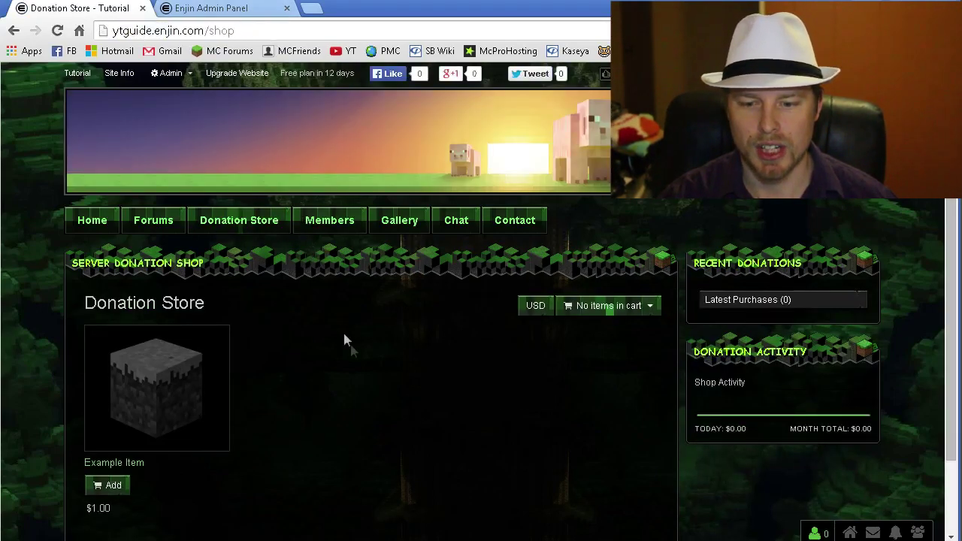
scroll(383, 397, "down", 1)
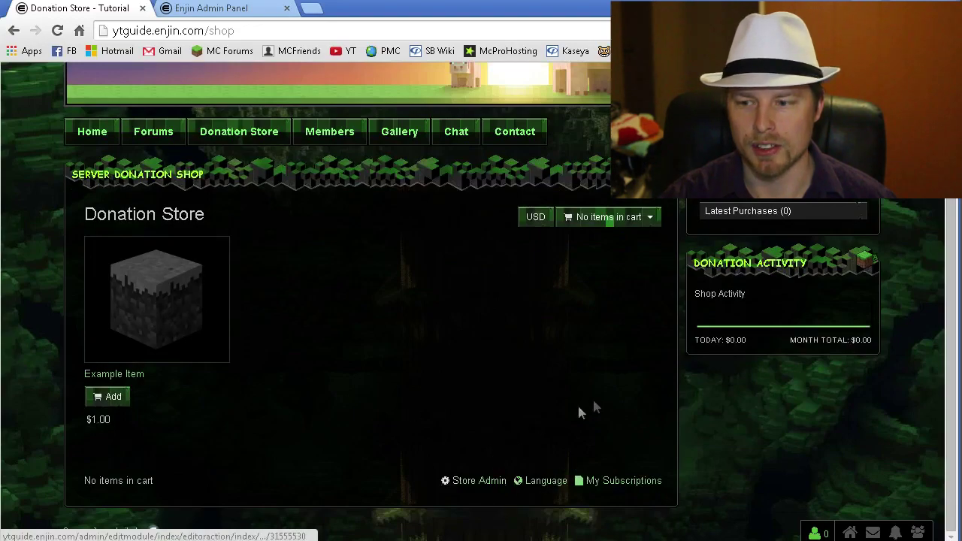
scroll(579, 408, "up", 1)
- Go to Store Admin at the bottom of the Donation Store shop
left_click(850, 533)
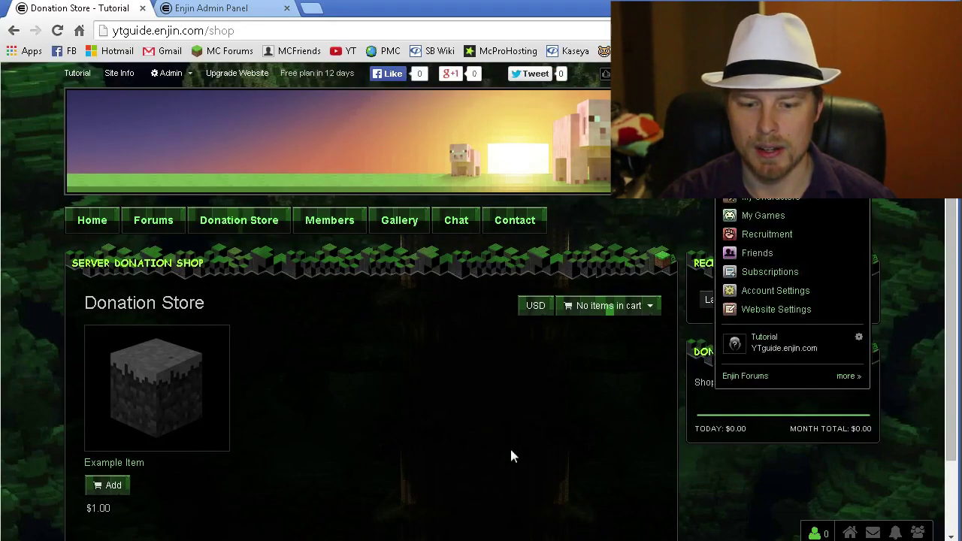
scroll(511, 451, "down", 1)
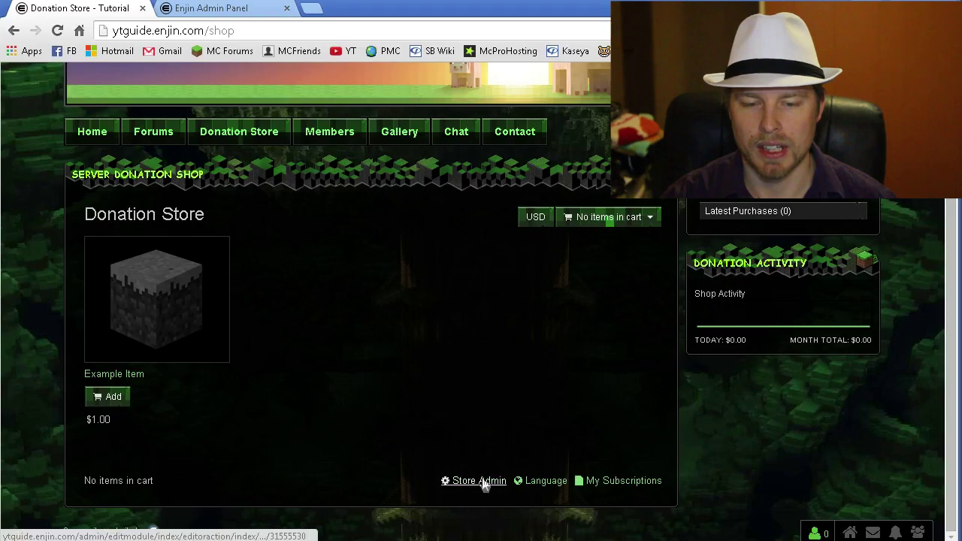
left_click(480, 481)
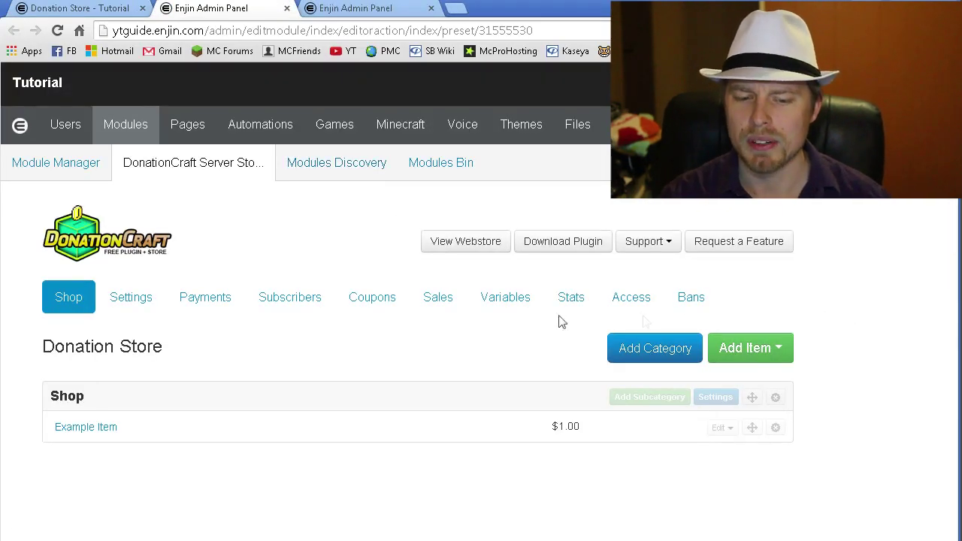
- Review the shop's General settings, keeping Minecraft as the store type
left_click(136, 300)
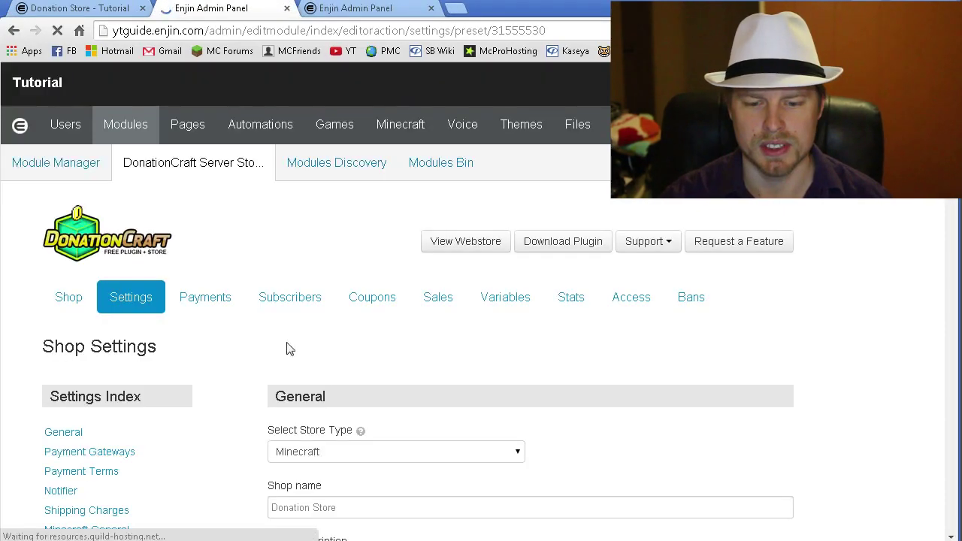
scroll(469, 354, "down", 4)
scroll(469, 354, "up", 2)
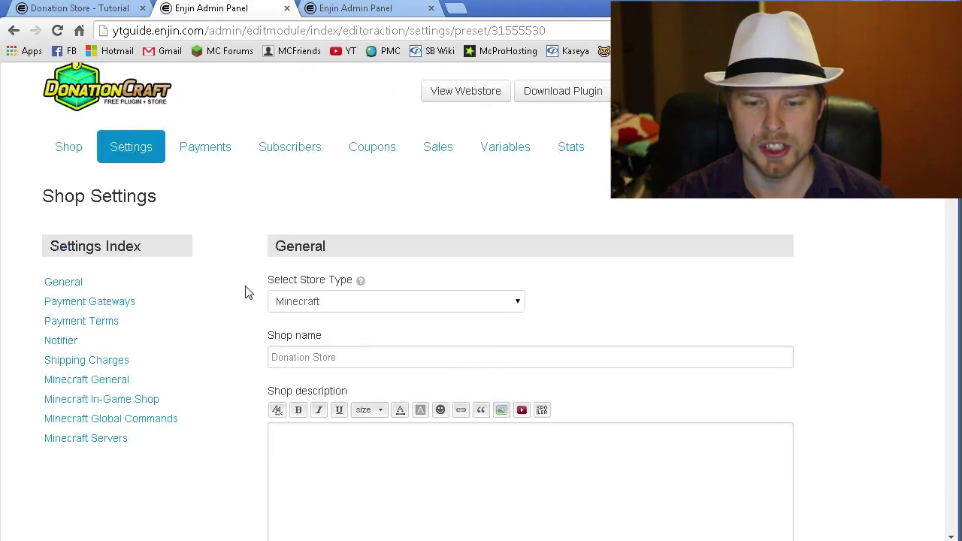
left_click(371, 307)
left_click(372, 311)
left_click(357, 366)
scroll(742, 355, "down", 3)
left_click(549, 333)
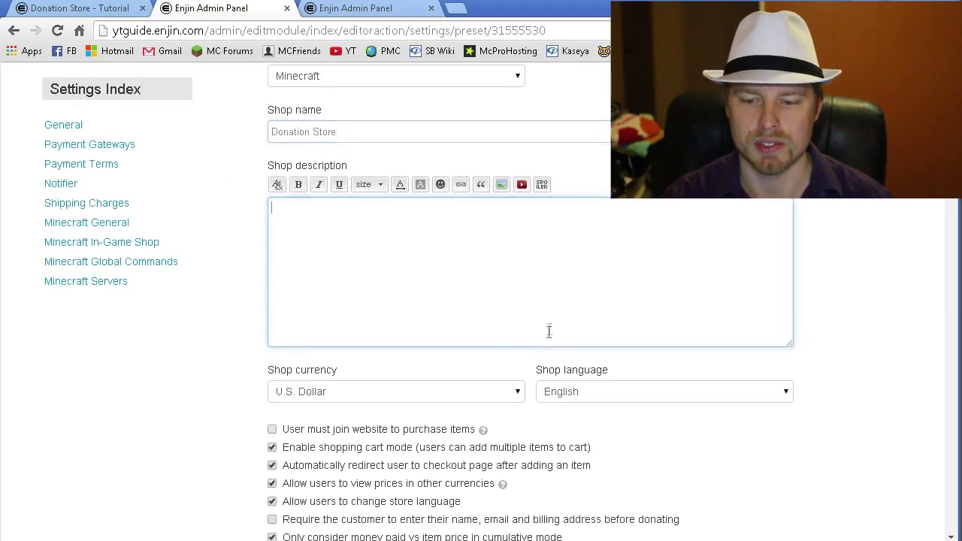
scroll(799, 299, "down", 3)
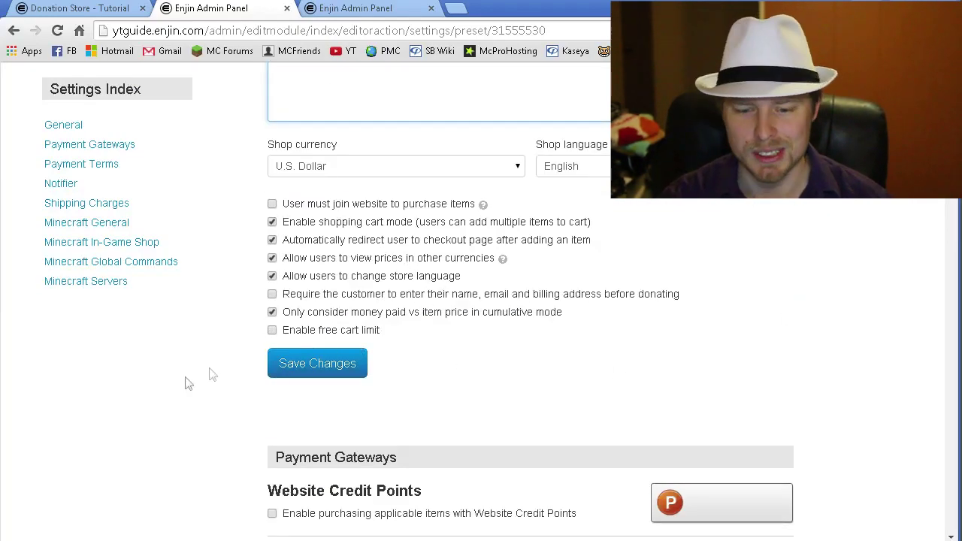
- Jump to the Payment Gateways section of the Settings Index
scroll(190, 402, "down", 3)
scroll(189, 402, "up", 5)
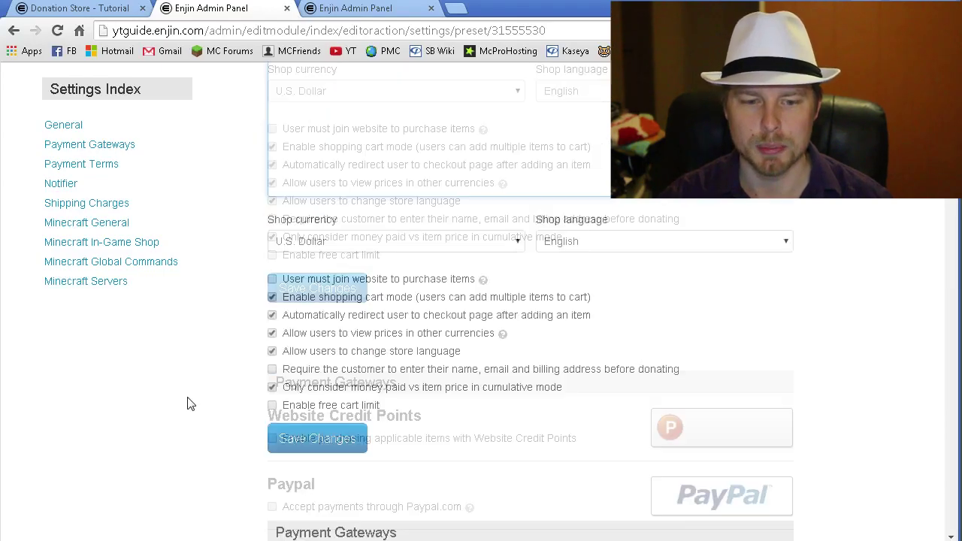
left_click(118, 147)
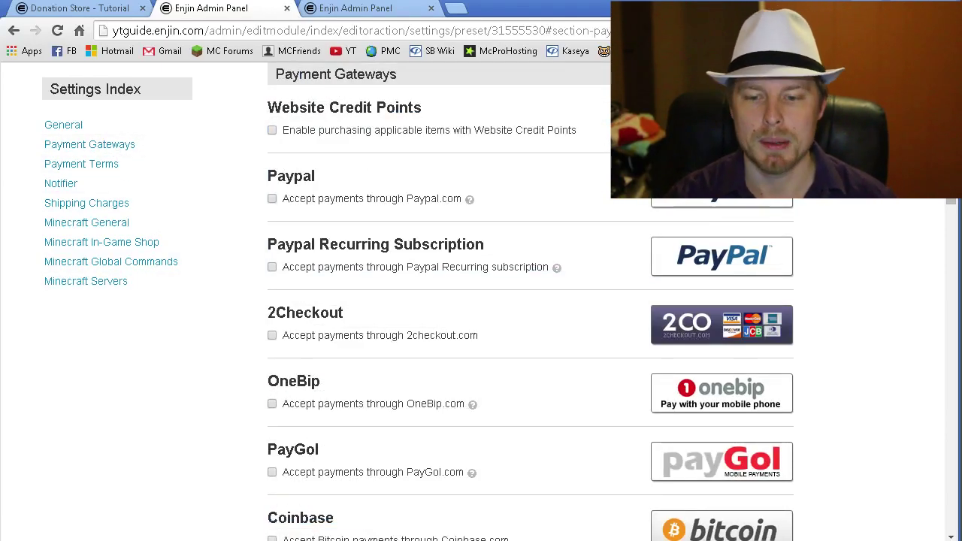
- Tick 'Accept payments through Paypal.com' and select the Paypal Email field
left_click(272, 199)
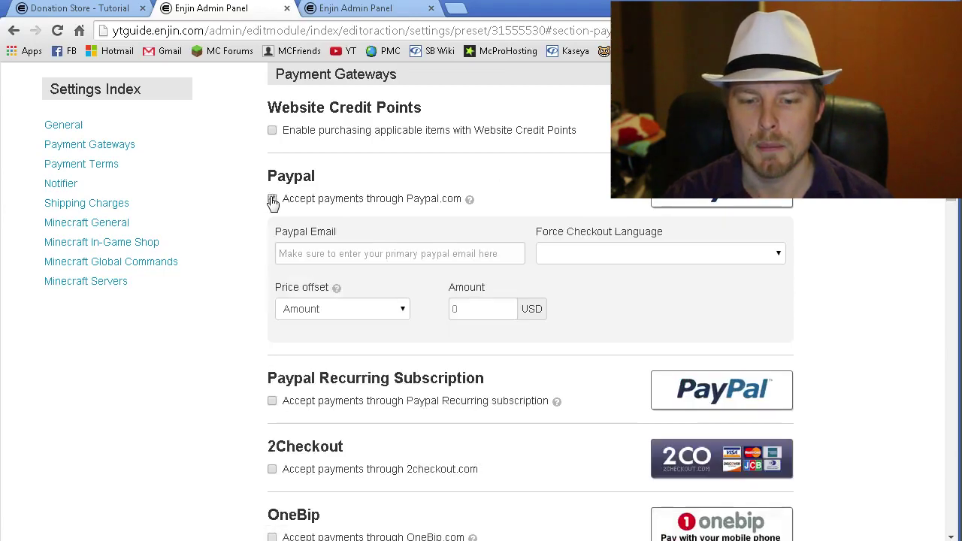
left_click(272, 199)
left_click(272, 199)
left_click(395, 256)
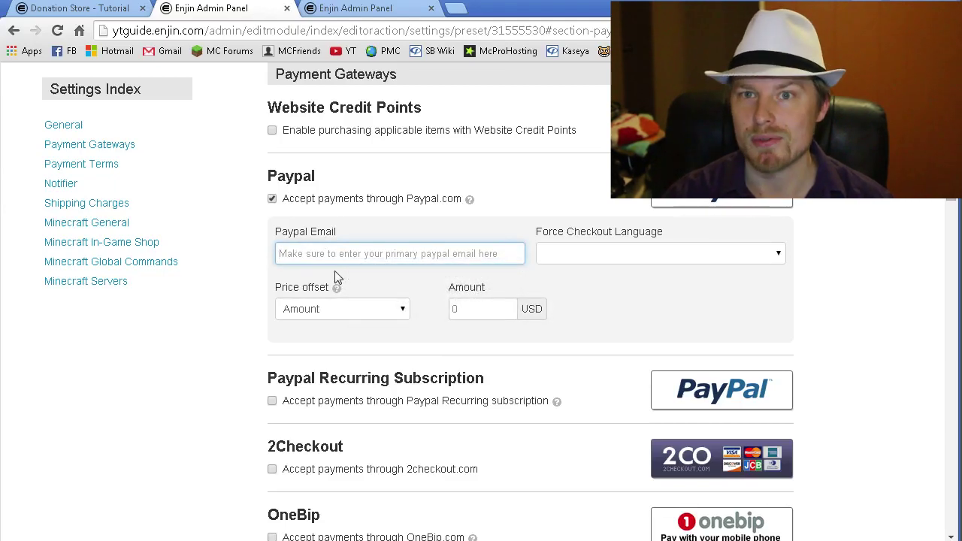
- Check the Price offset choices, leaving it set to Amount
mouse_move(337, 290)
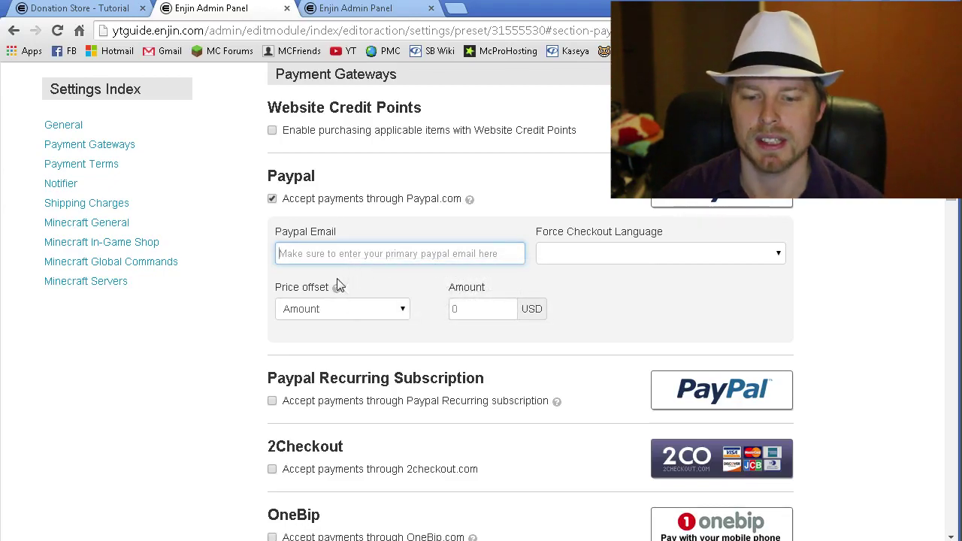
left_click(400, 312)
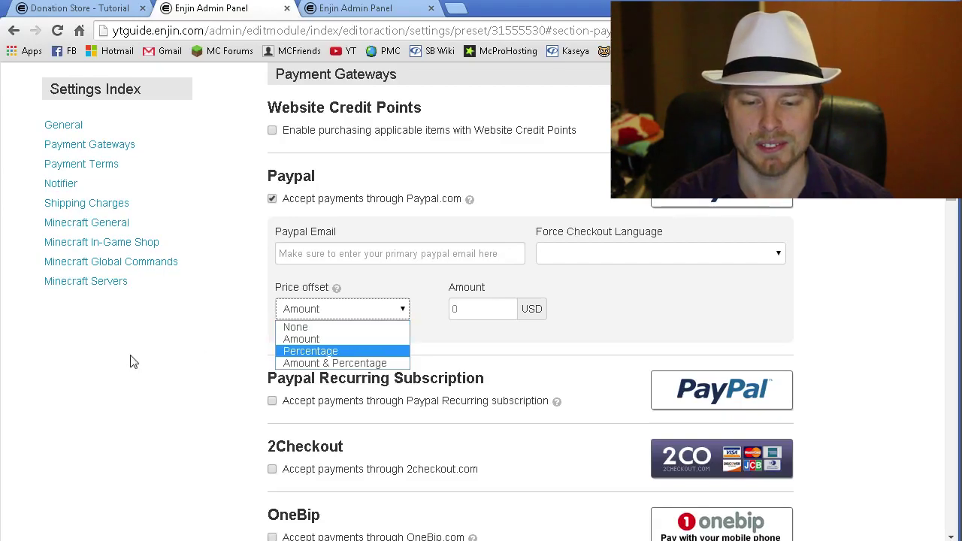
left_click(172, 369)
scroll(174, 368, "down", 3)
scroll(174, 368, "down", 2)
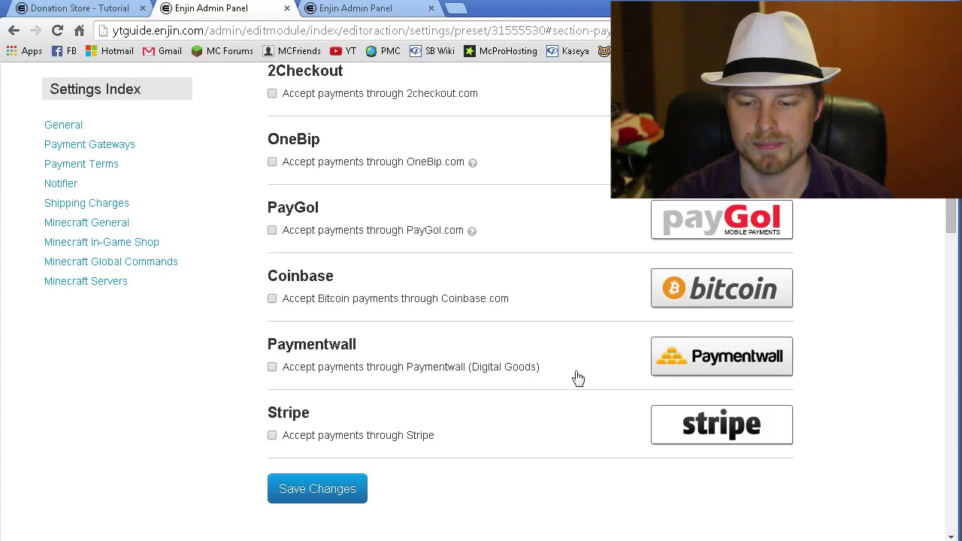
scroll(836, 415, "down", 2)
scroll(837, 416, "up", 3)
scroll(839, 418, "down", 4)
scroll(840, 419, "down", 4)
scroll(838, 419, "up", 1)
scroll(838, 419, "up", 1)
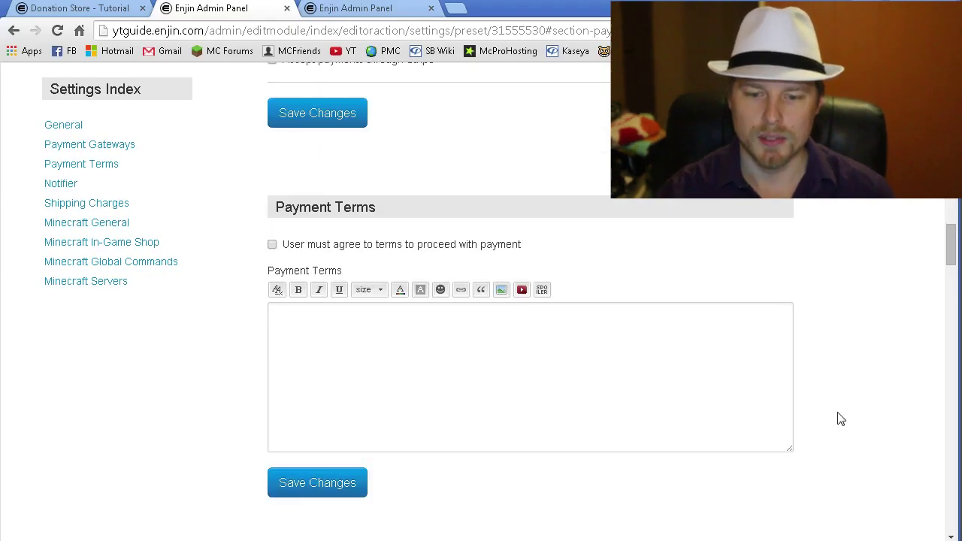
scroll(857, 325, "down", 6)
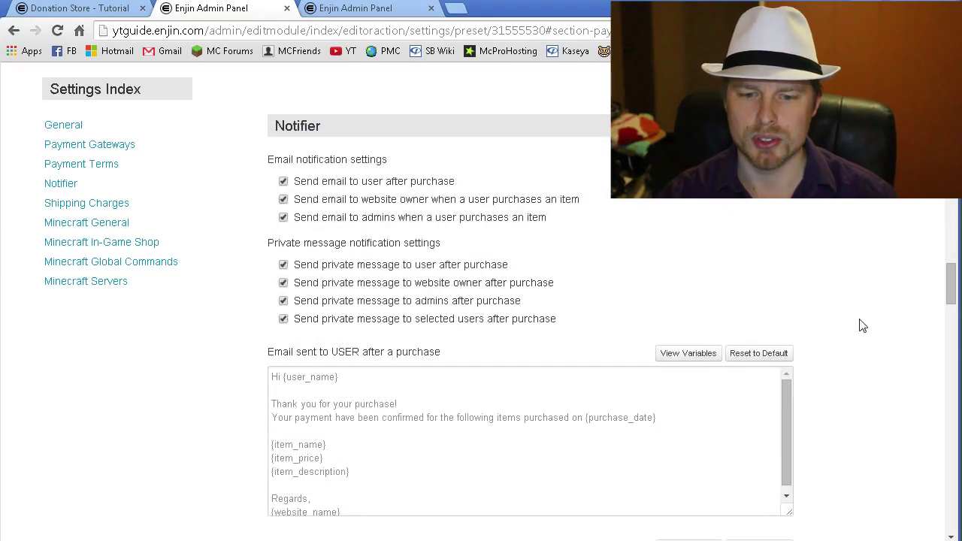
scroll(833, 292, "down", 2)
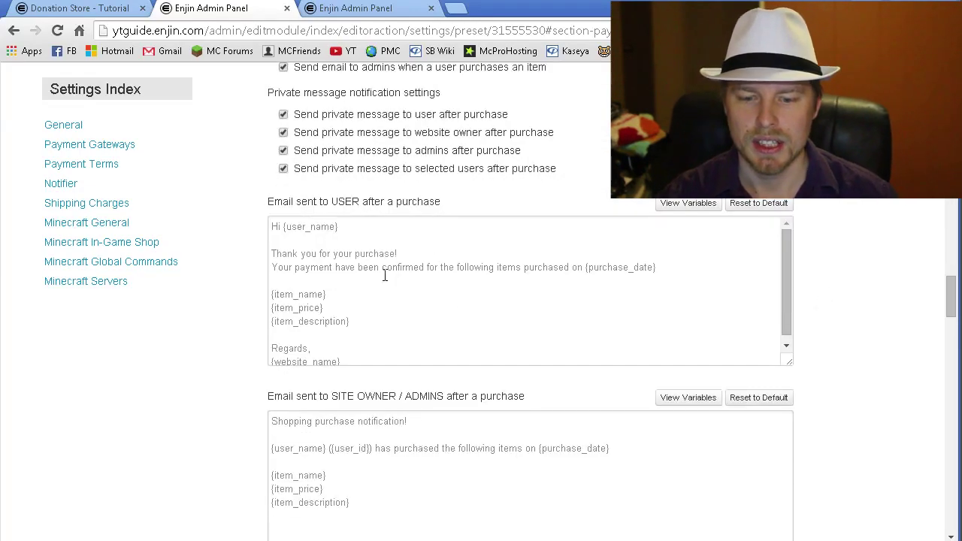
mouse_move(785, 238)
left_mouse_down()
mouse_move(785, 266)
mouse_move(786, 224)
left_mouse_up()
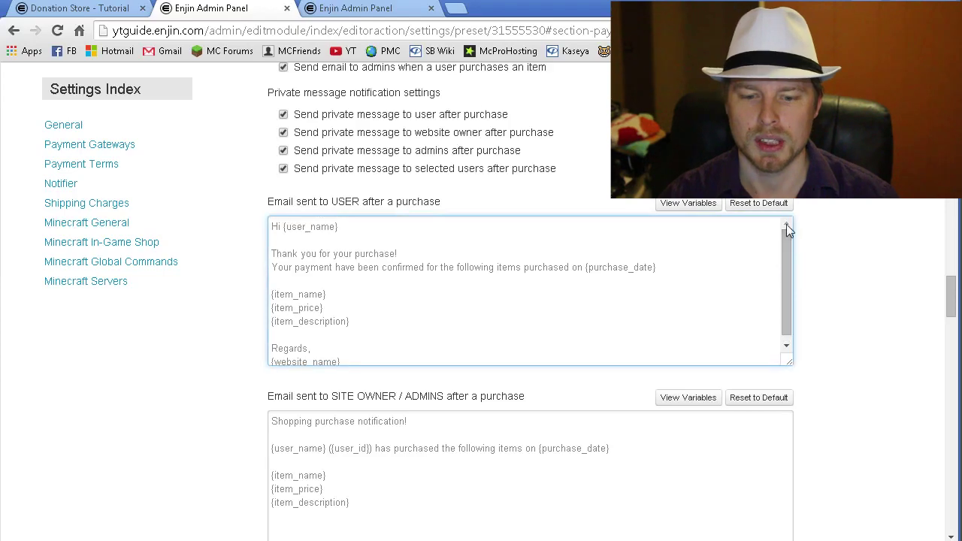
left_click_drag(355, 224, 254, 225)
left_click(362, 294)
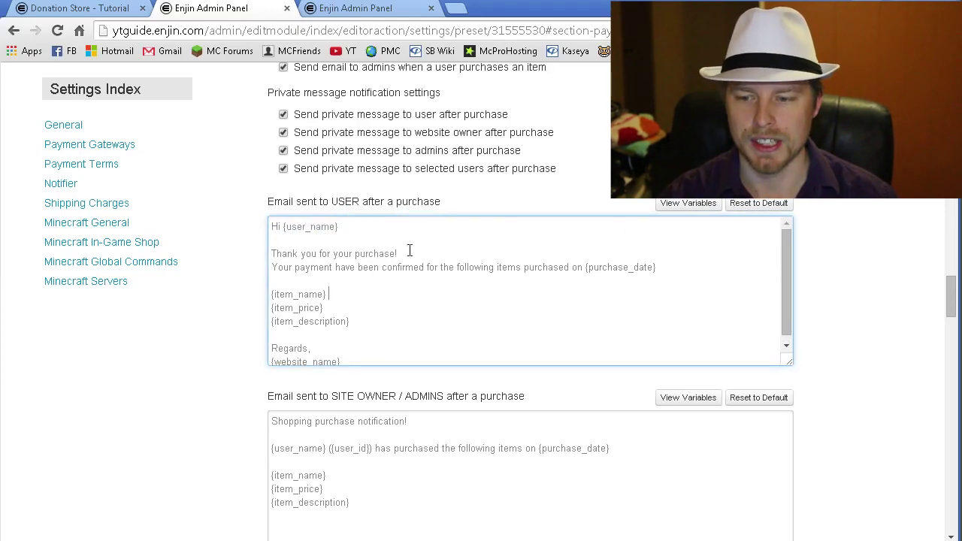
left_click(671, 205)
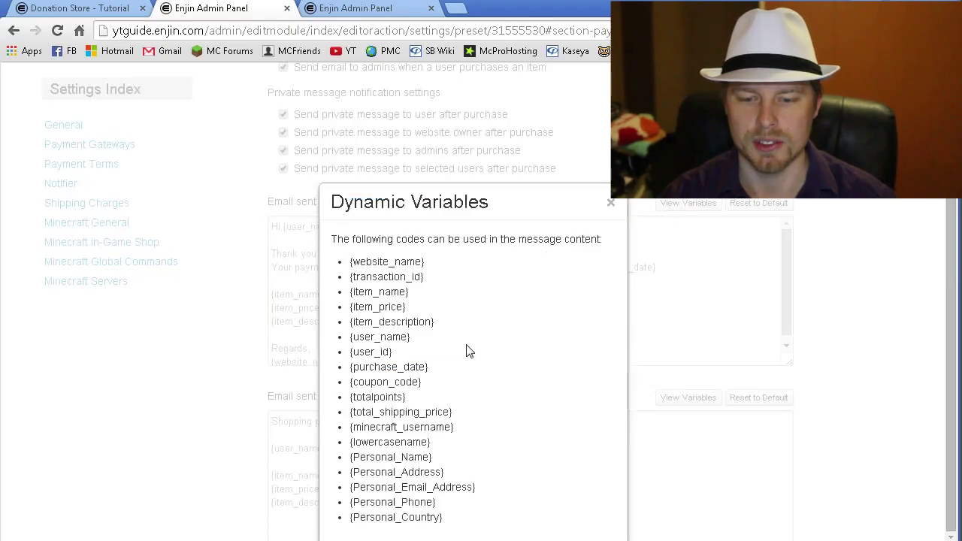
left_click(611, 203)
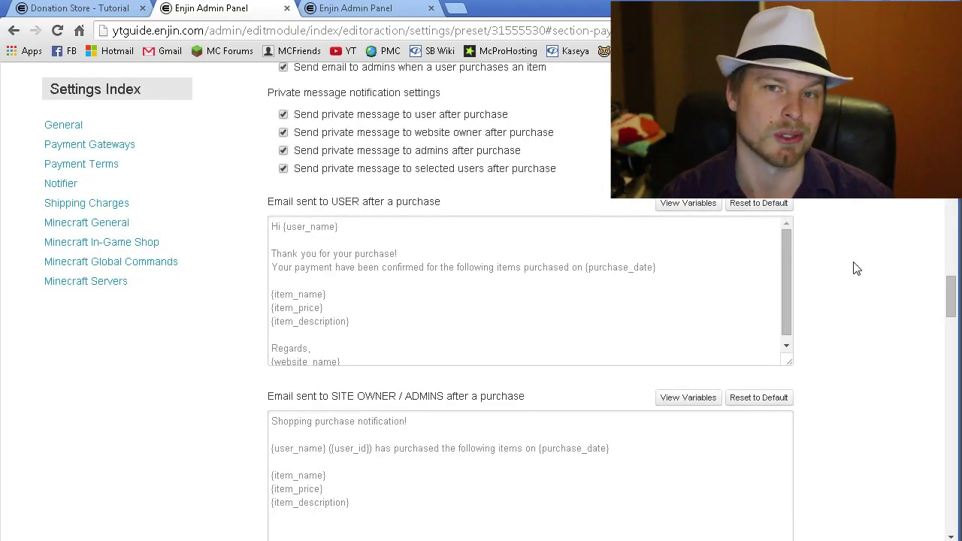
scroll(853, 268, "down", 2)
scroll(853, 268, "up", 2)
scroll(855, 268, "up", 1)
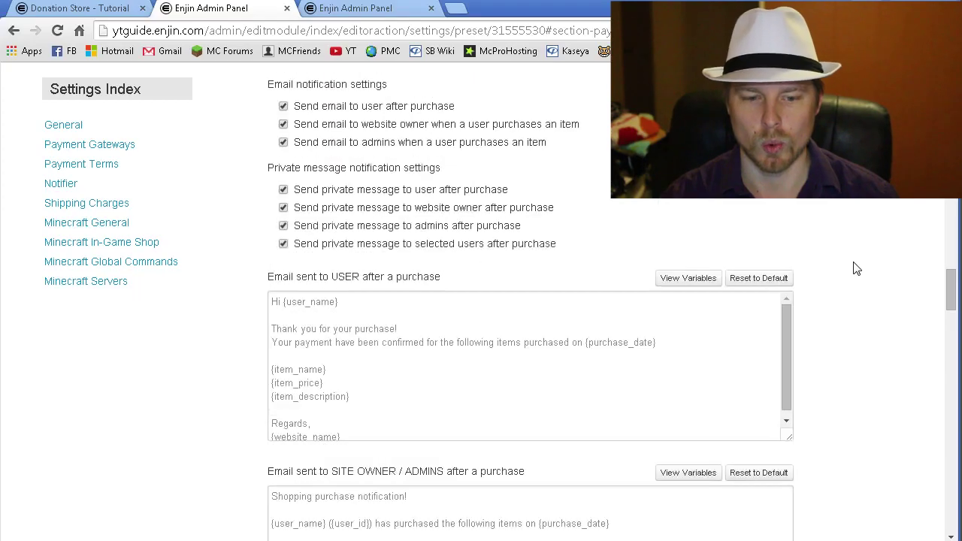
scroll(855, 268, "down", 6)
scroll(855, 269, "down", 14)
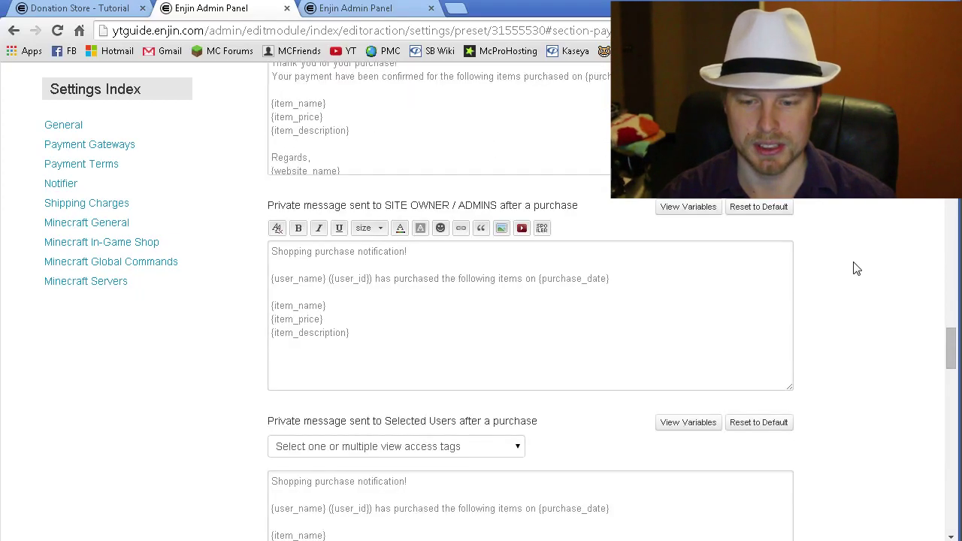
scroll(850, 273, "down", 4)
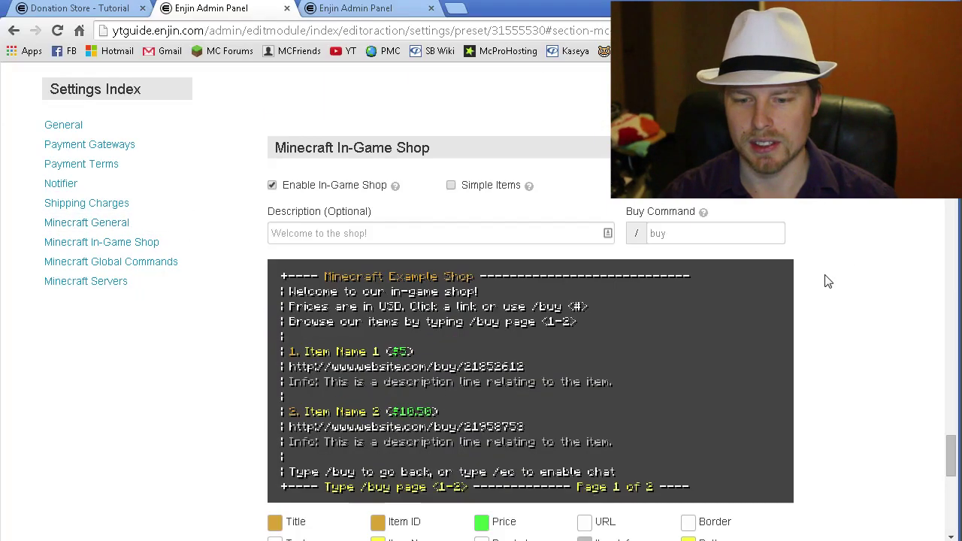
scroll(825, 279, "up", 5)
scroll(827, 282, "up", 5)
scroll(828, 281, "down", 1)
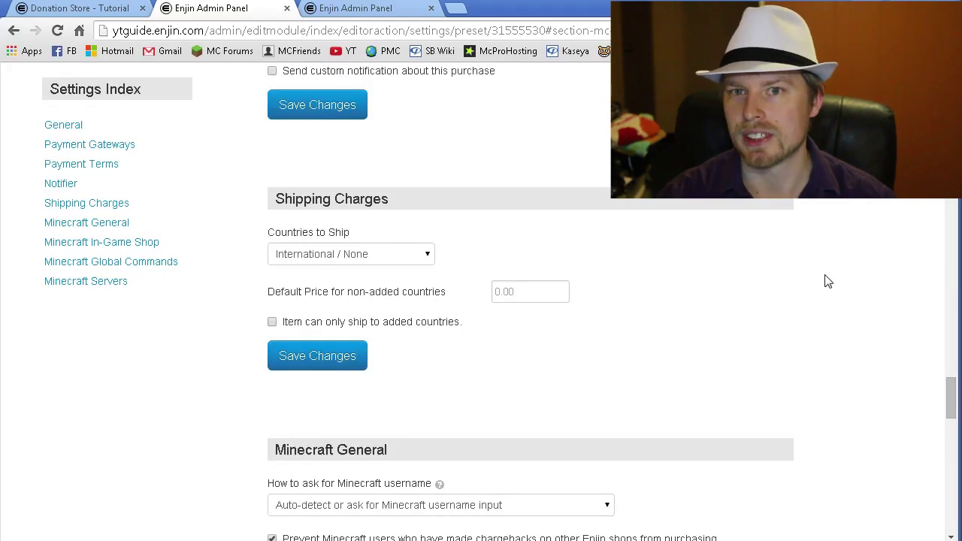
scroll(828, 281, "down", 2)
scroll(828, 281, "up", 1)
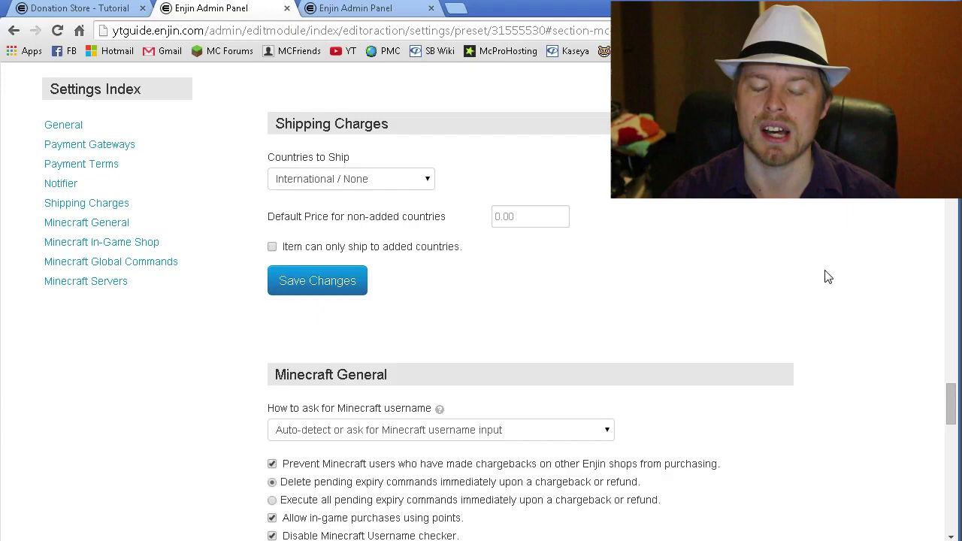
scroll(828, 260, "down", 2)
left_click(594, 284)
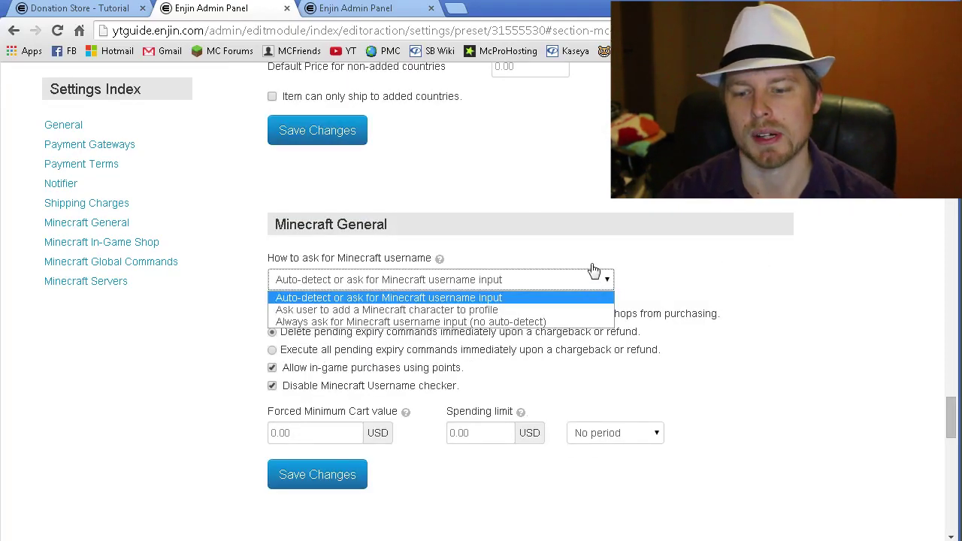
left_click(610, 282)
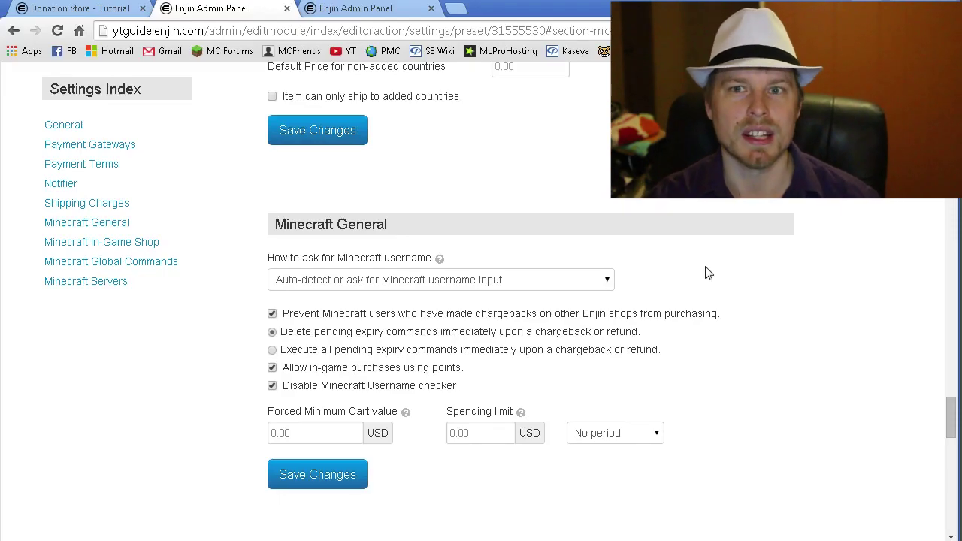
left_click(609, 281)
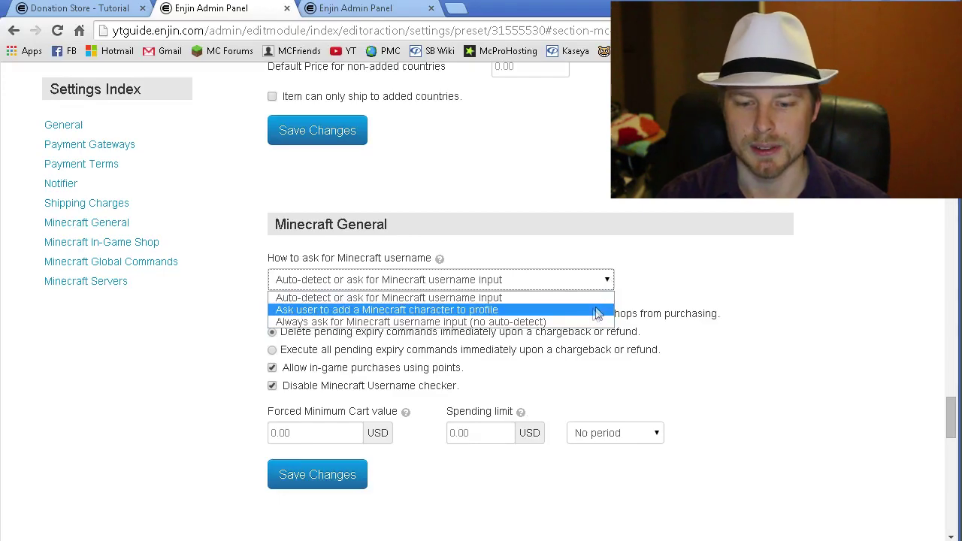
left_click(607, 285)
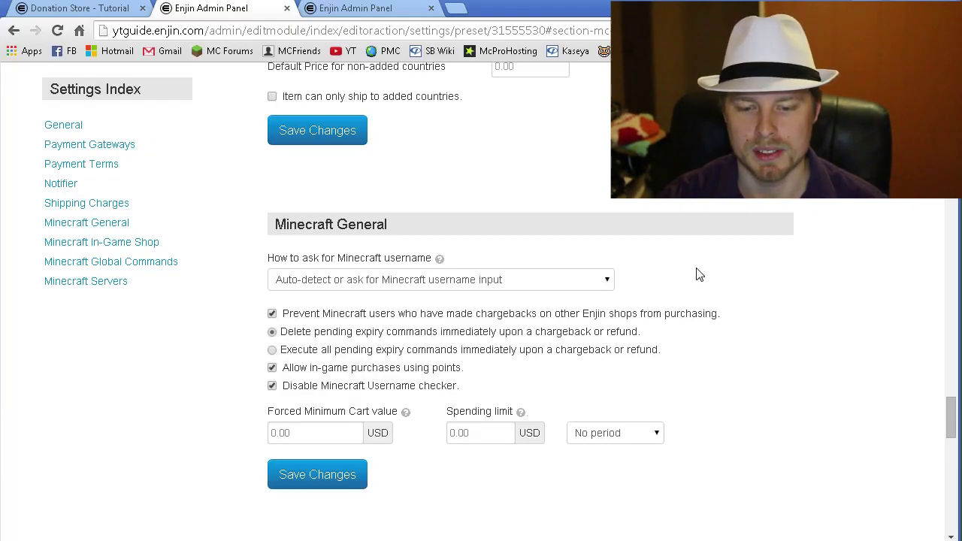
scroll(699, 274, "down", 2)
scroll(699, 274, "down", 3)
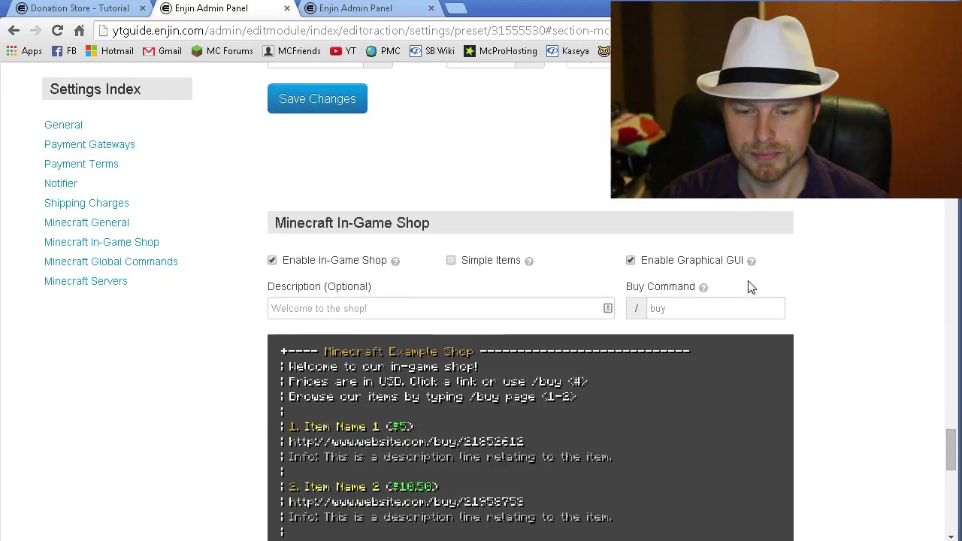
scroll(807, 294, "down", 1)
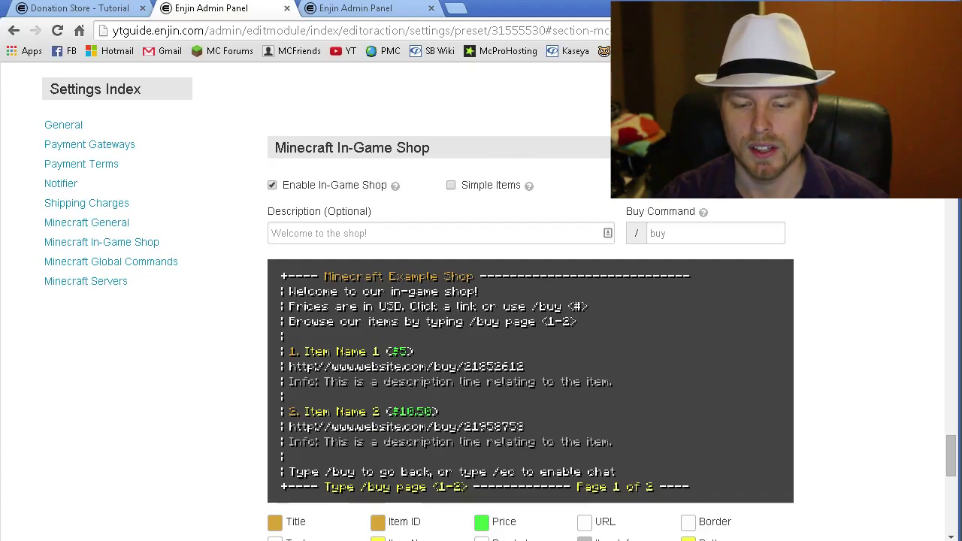
key("alt+Tab")
- Reload the changed config.yml in Notepad++ and highlight its authkey line
left_click(280, 452)
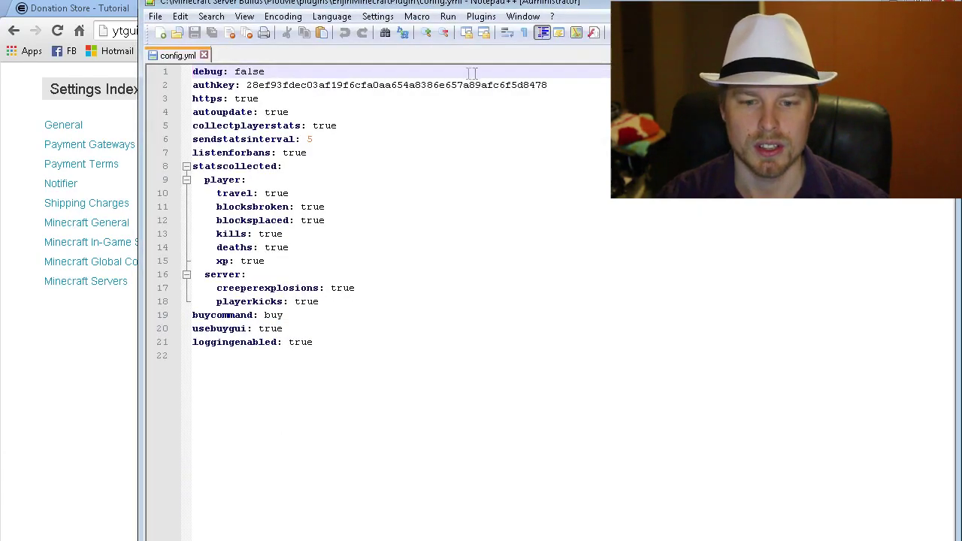
left_click_drag(568, 88, 194, 85)
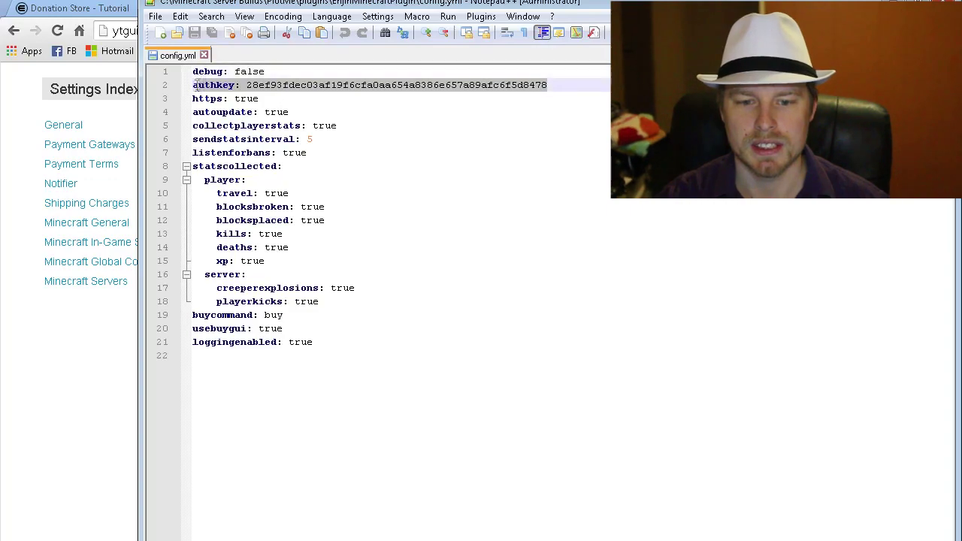
left_click(369, 101)
left_click(311, 112)
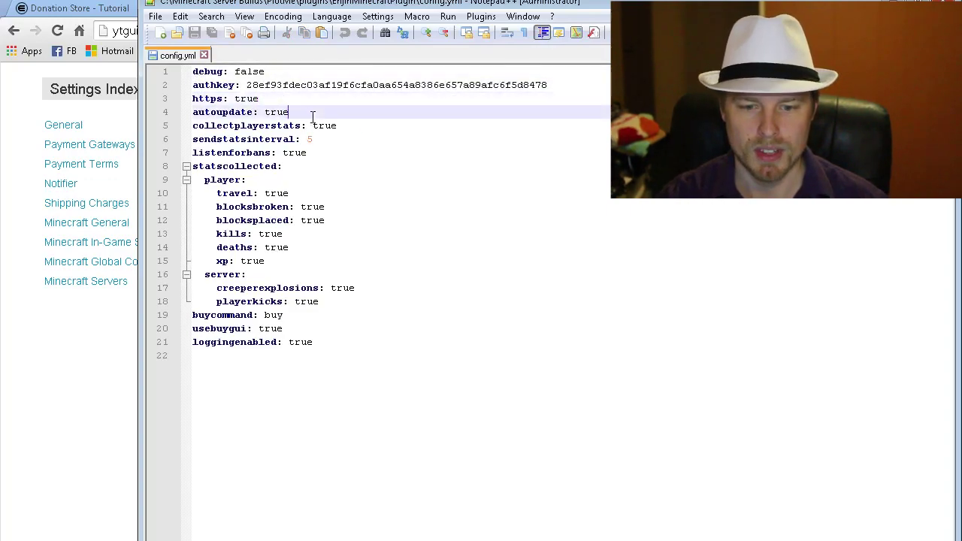
- Highlight the player stats and buycommand lines, then return to the Enjin shop settings
left_click_drag(296, 265, 189, 167)
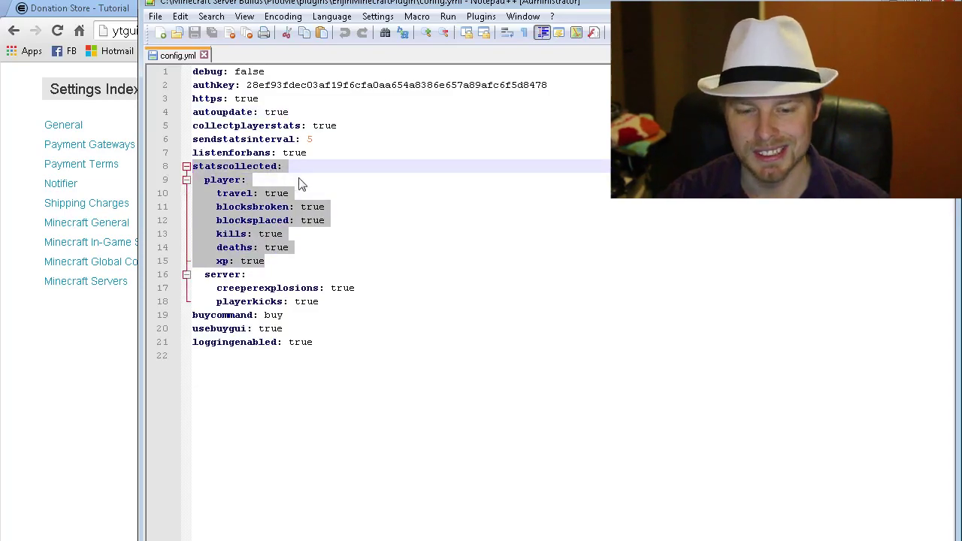
left_click(307, 316)
key("shift+Home")
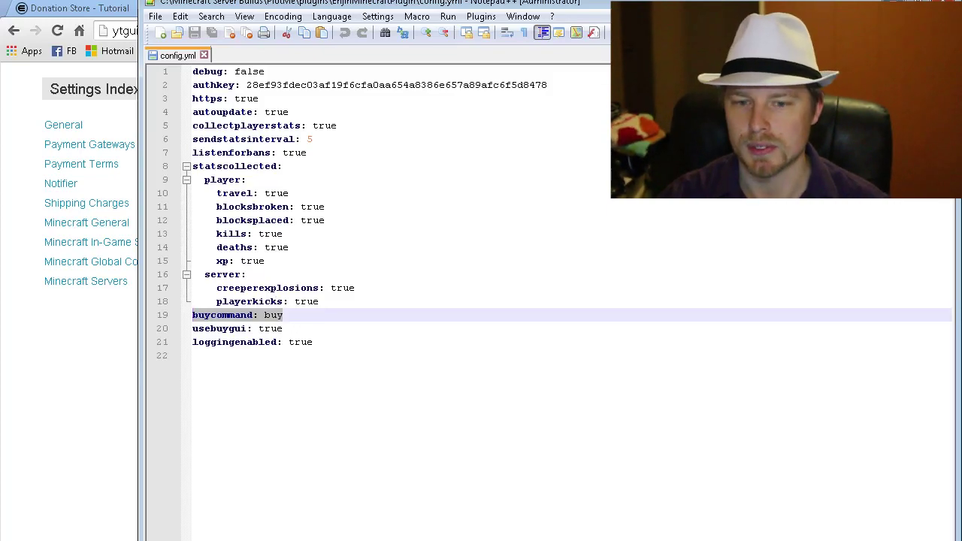
key("alt+Tab")
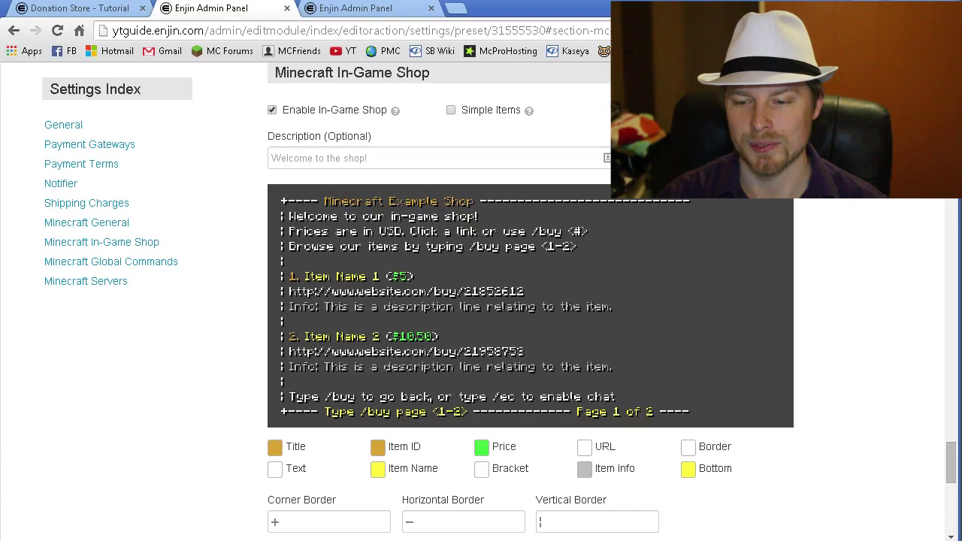
scroll(838, 203, "down", 1)
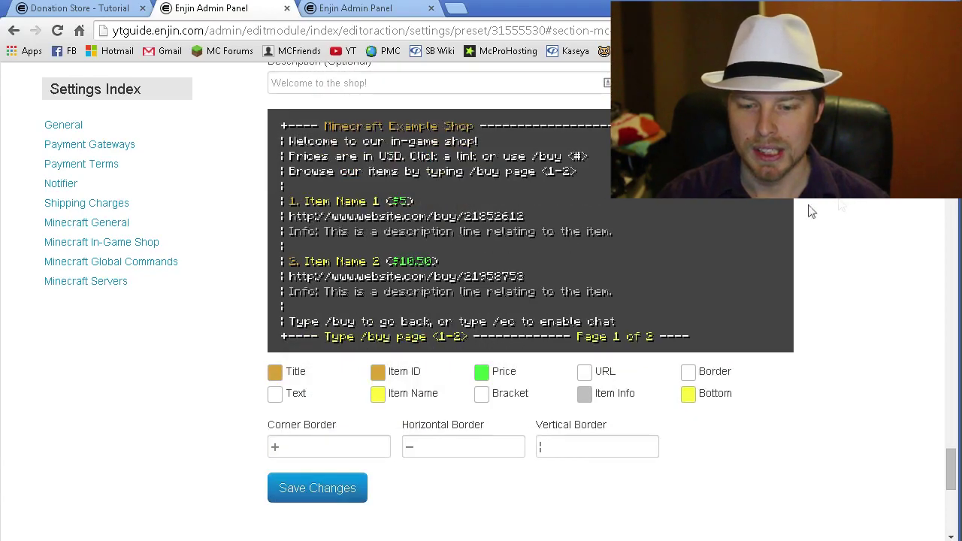
scroll(750, 277, "down", 1)
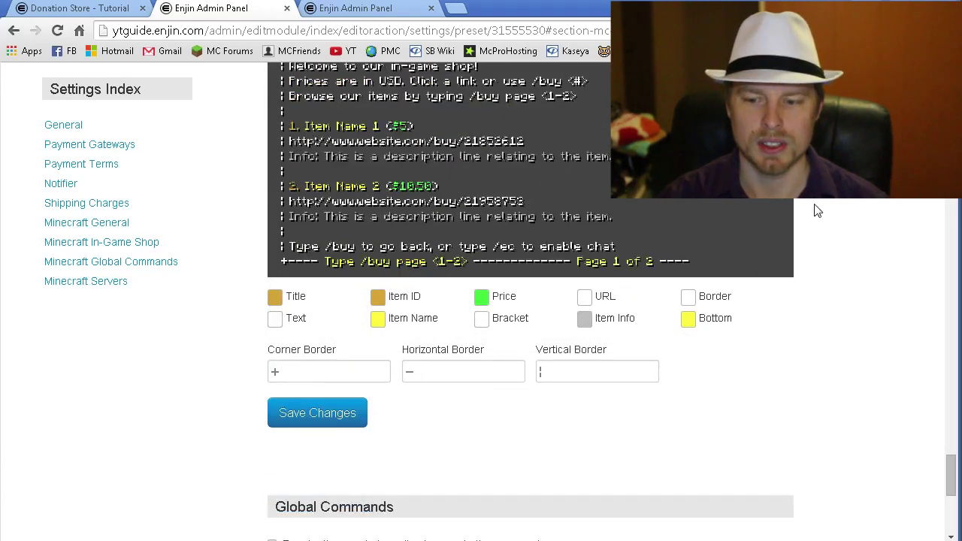
scroll(816, 209, "up", 1)
scroll(793, 239, "down", 4)
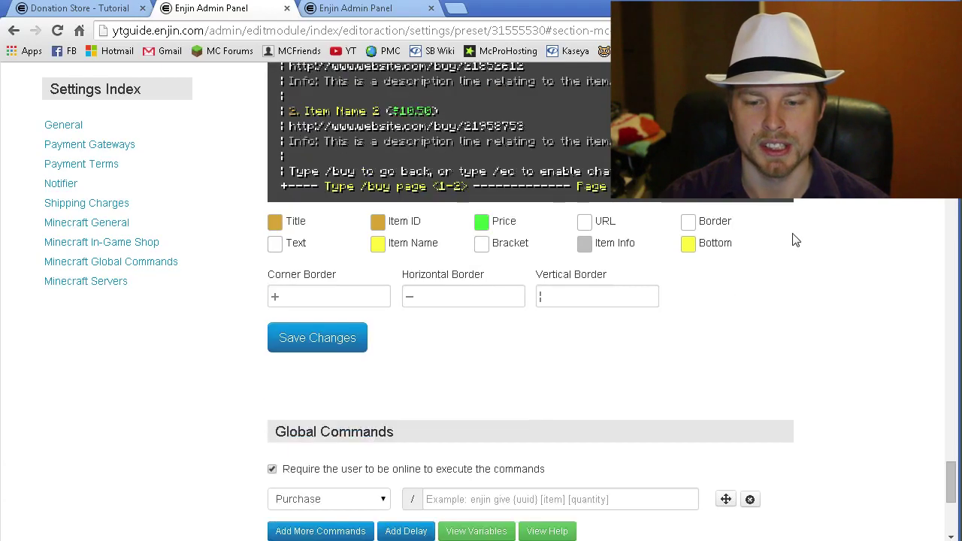
scroll(797, 240, "down", 2)
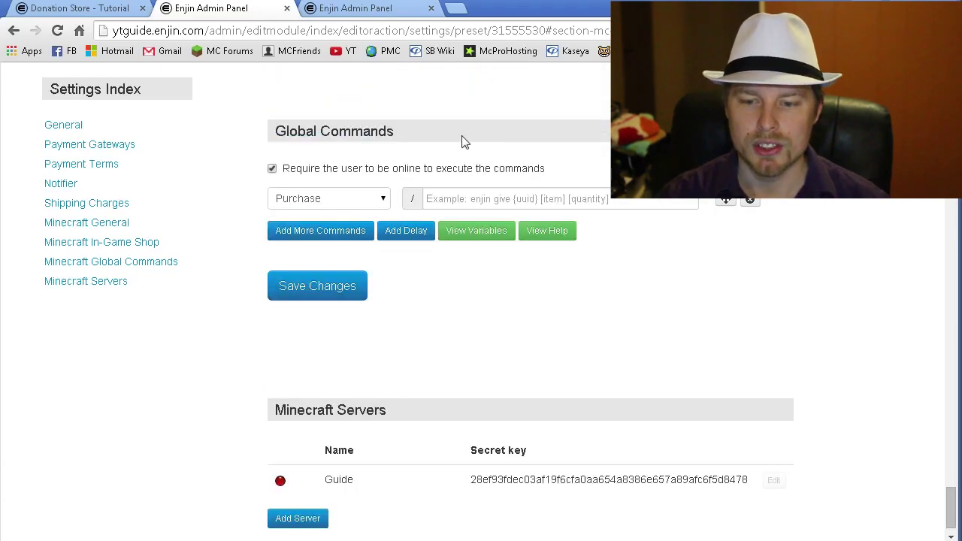
scroll(817, 217, "up", 1)
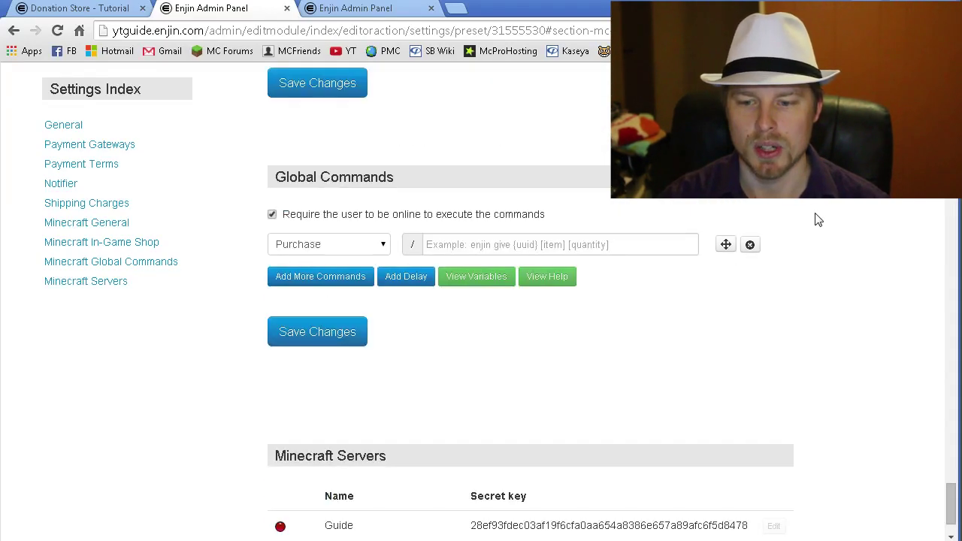
scroll(782, 214, "down", 1)
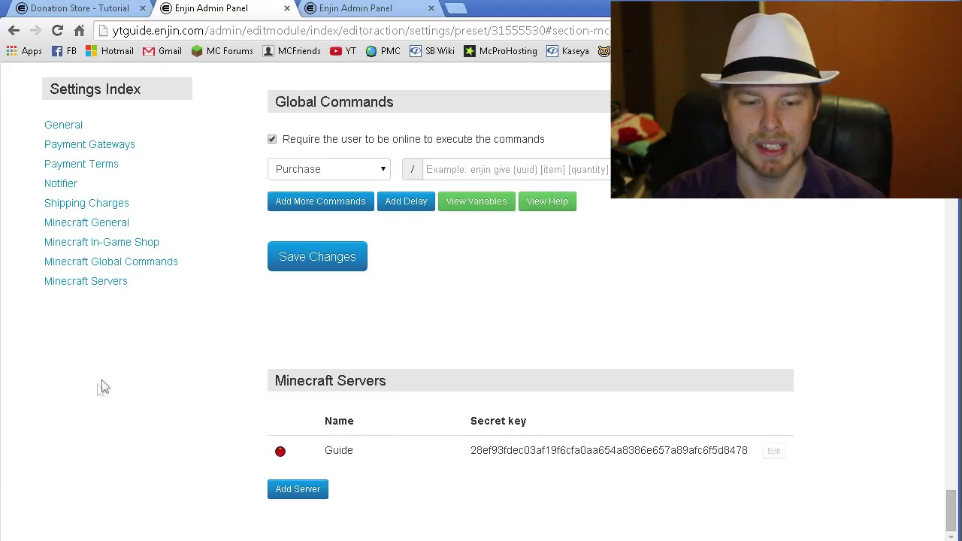
scroll(188, 404, "up", 5)
scroll(187, 405, "up", 20)
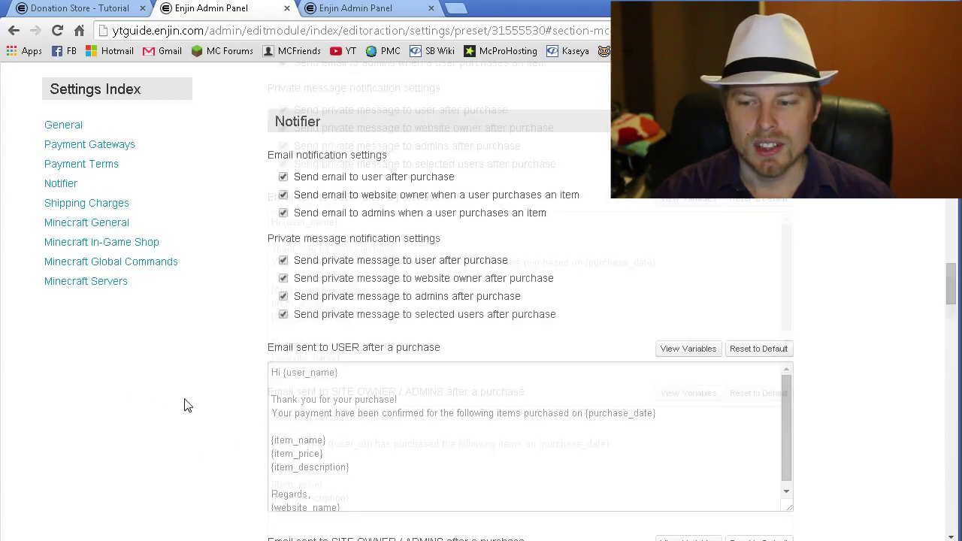
scroll(187, 405, "up", 5)
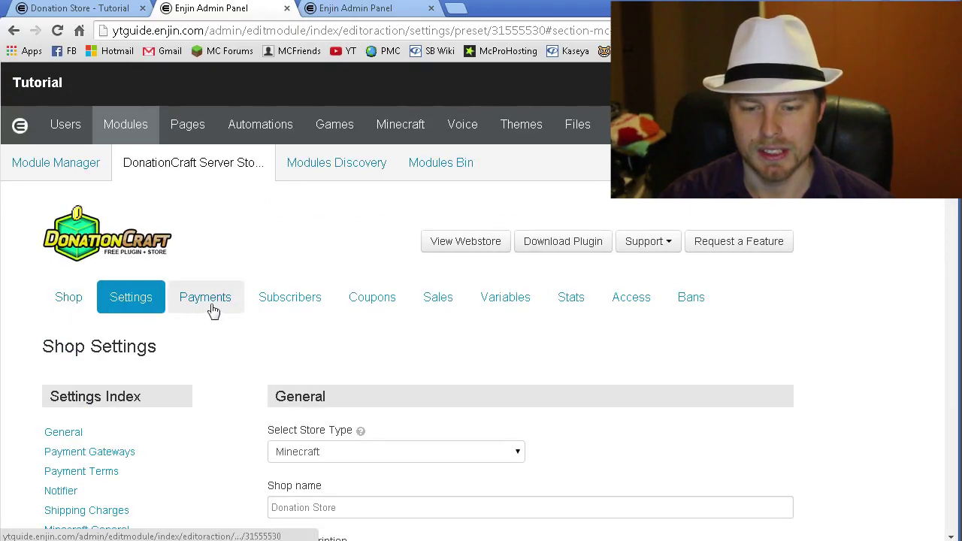
- Look over the Coupons and Sales pages, closing the new coupon form unsaved, then return to Shop
left_click(382, 308)
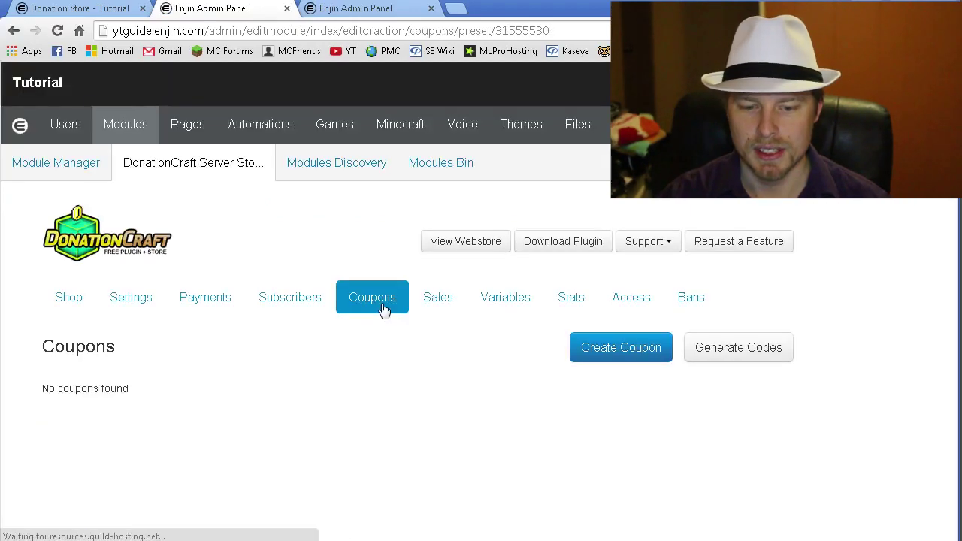
left_click(626, 346)
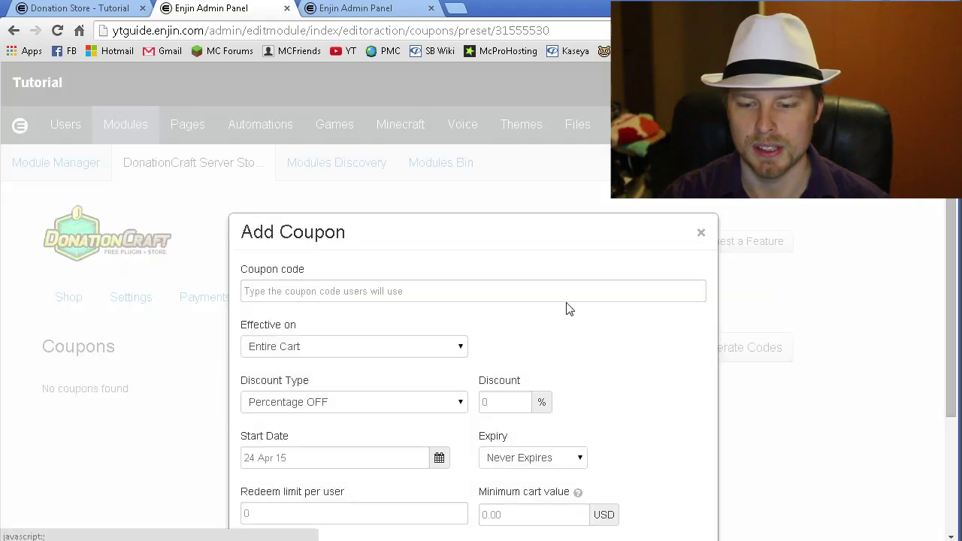
scroll(707, 228, "up", 2)
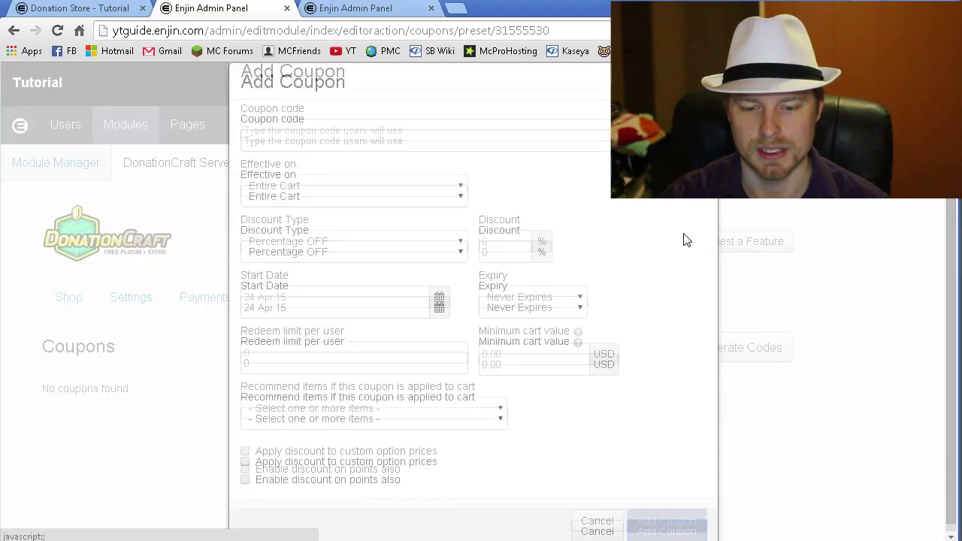
left_click(705, 234)
left_click(428, 312)
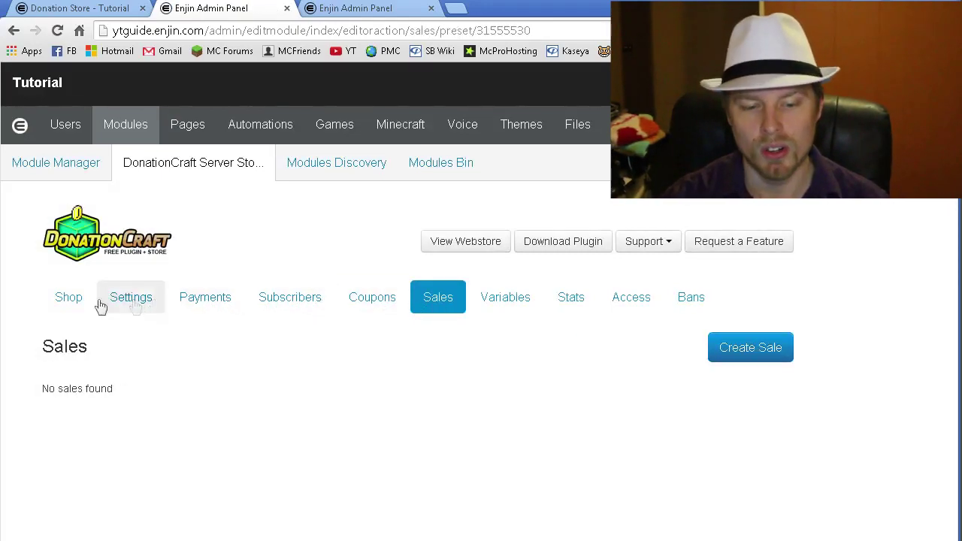
left_click(66, 302)
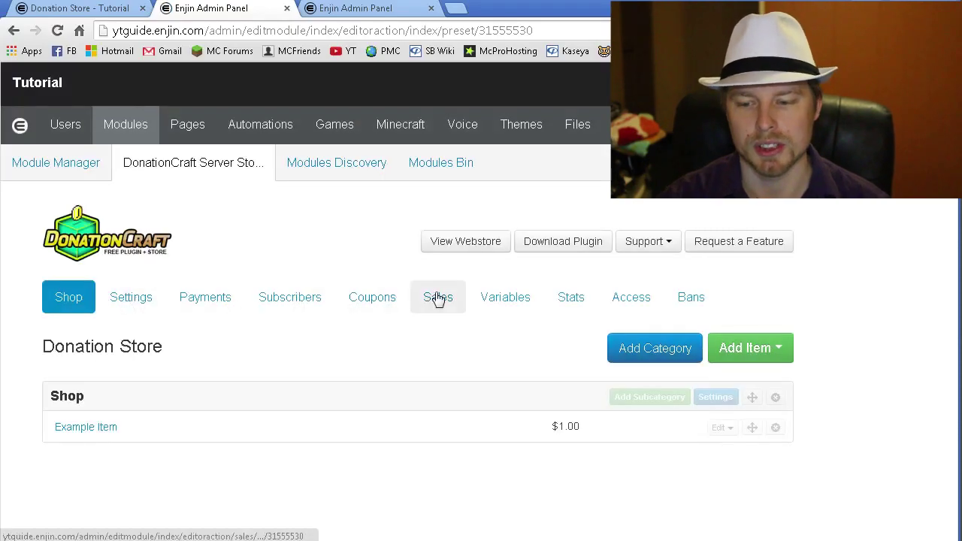
- Review the Add Category options: inherited notifications, visible to everyone, custom item order
left_click(655, 348)
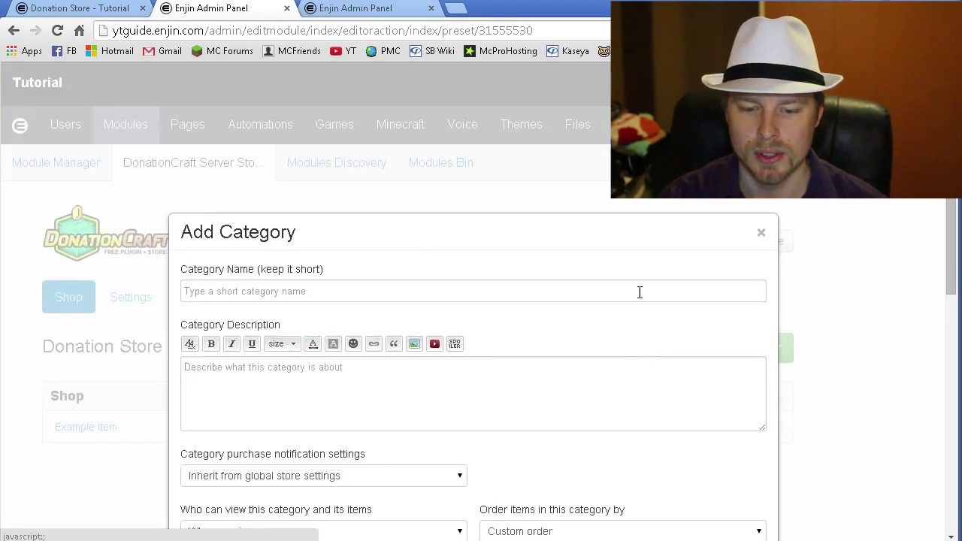
scroll(640, 297, "down", 5)
scroll(642, 298, "up", 5)
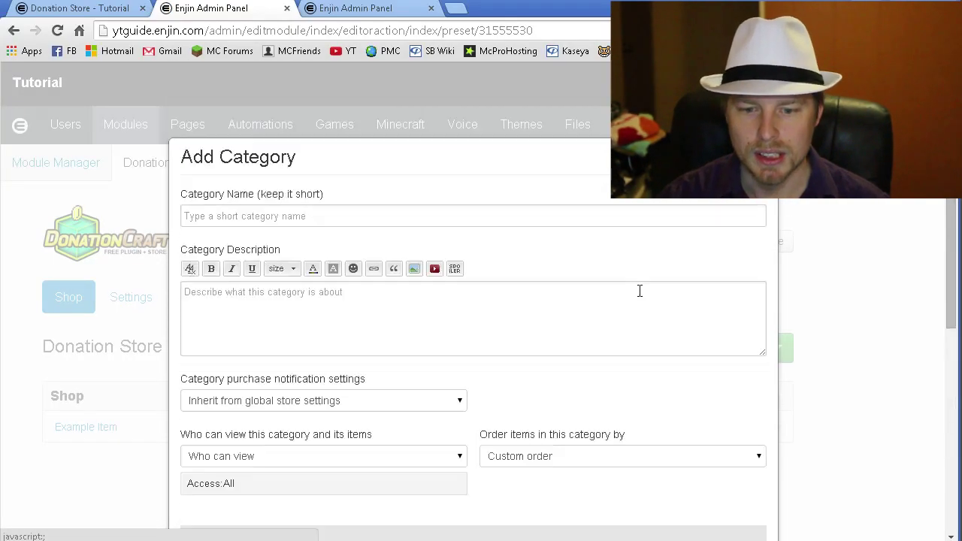
left_click(591, 220)
left_click(473, 314)
scroll(539, 314, "down", 2)
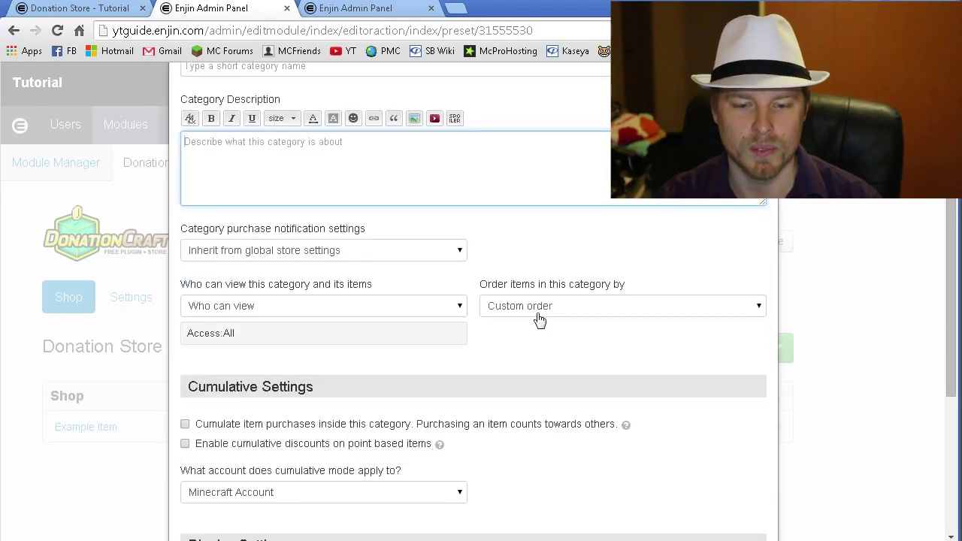
left_click(456, 259)
left_click(457, 253)
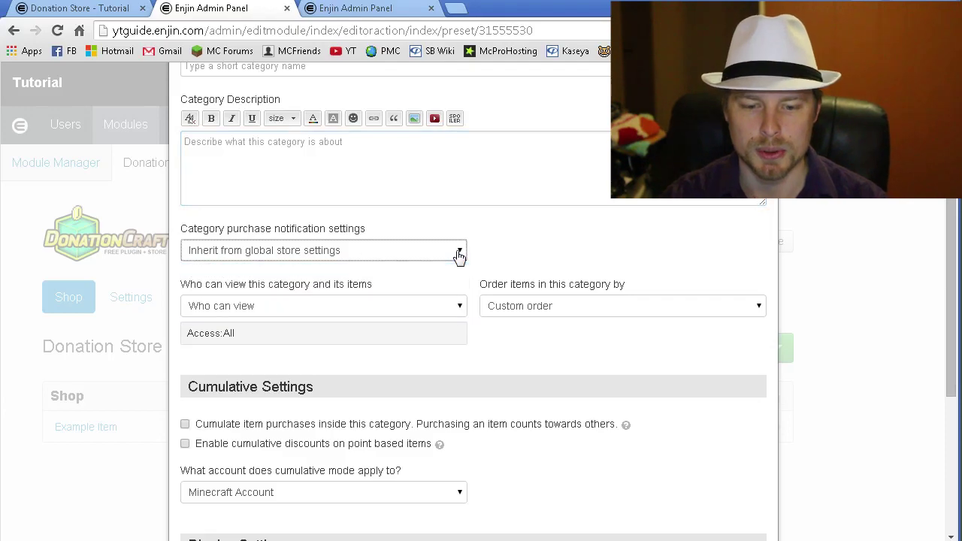
left_click(457, 311)
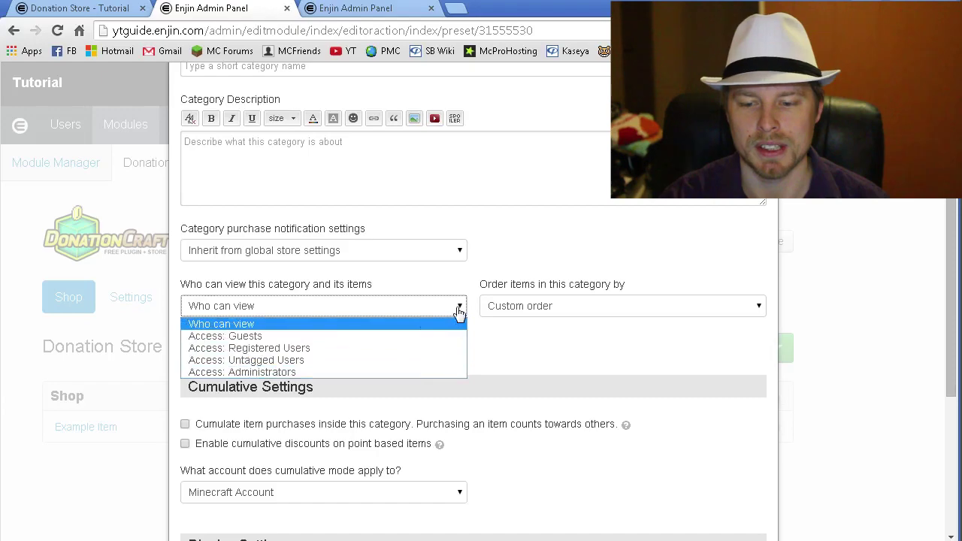
left_click(458, 311)
left_click(519, 310)
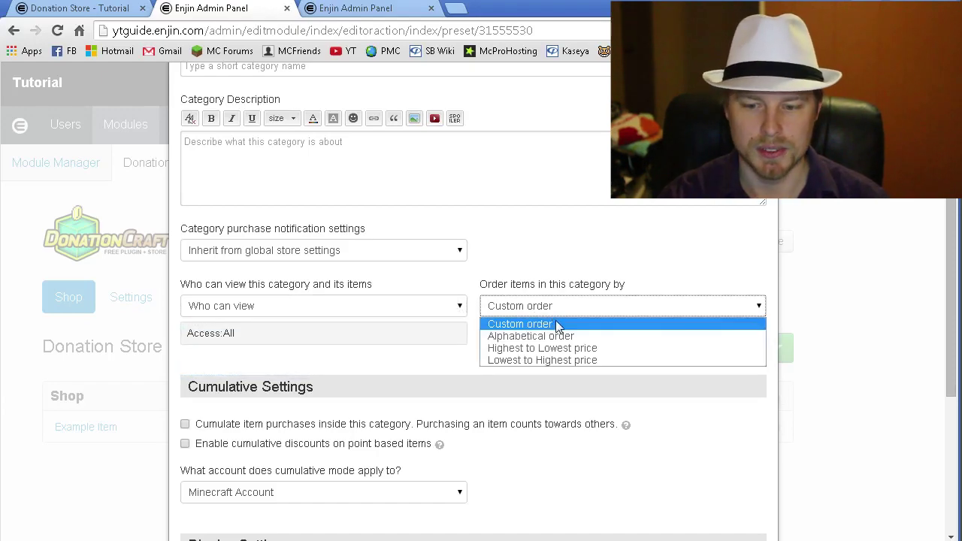
left_click(562, 226)
left_click(558, 201)
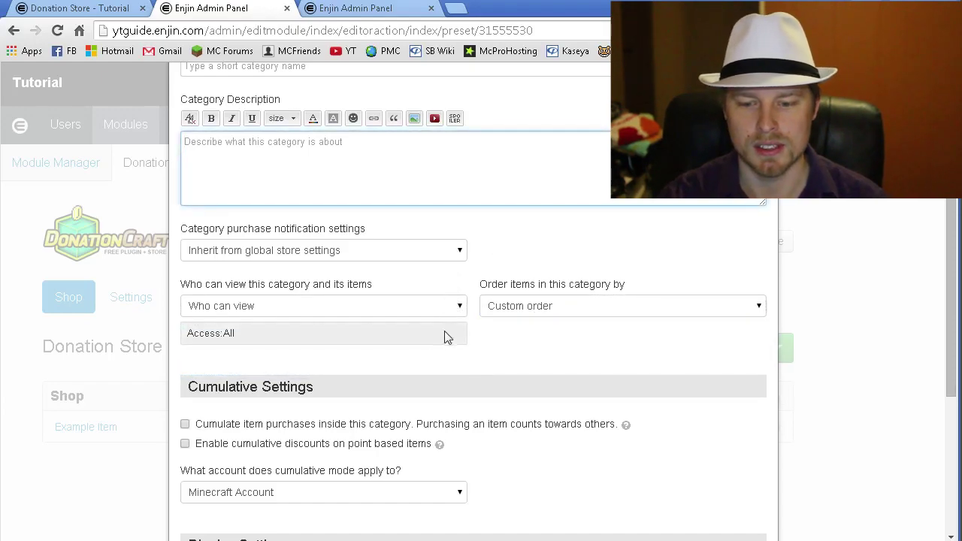
- Leave cumulative discounts off and discard the category form
scroll(564, 352, "down", 2)
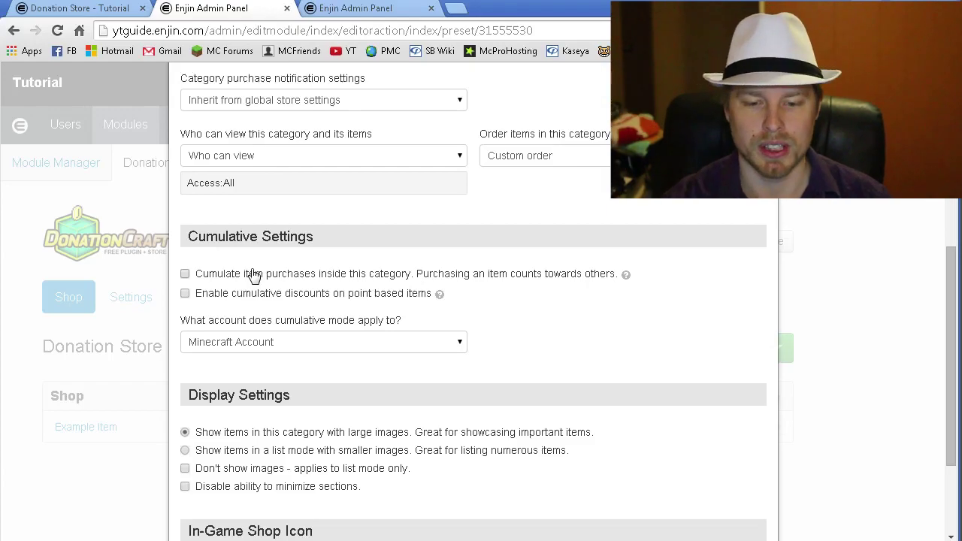
left_click(344, 295)
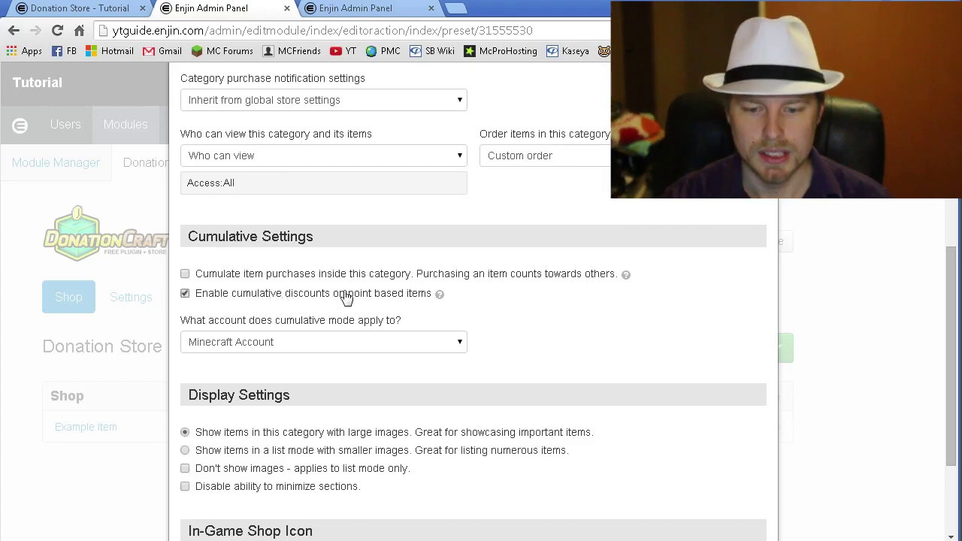
left_click(346, 299)
mouse_move(440, 307)
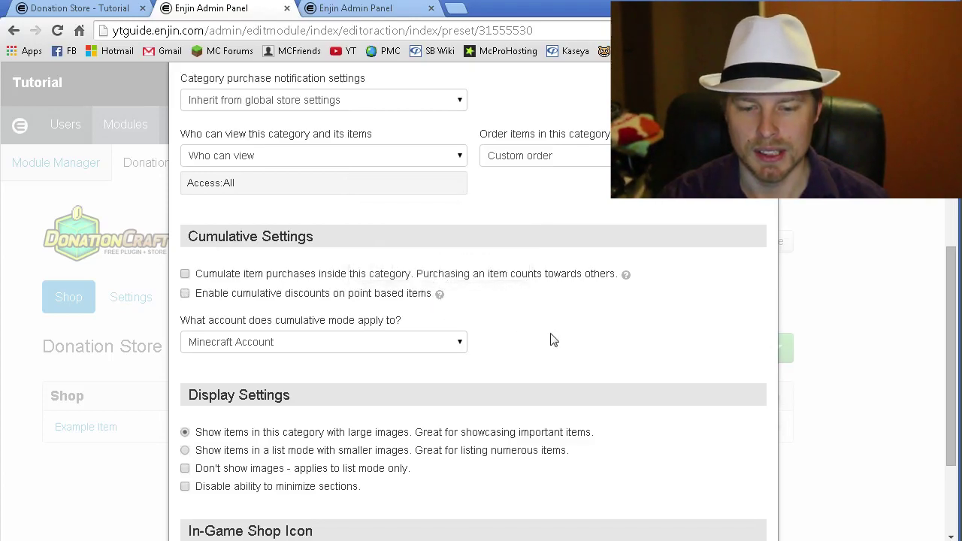
scroll(552, 340, "down", 2)
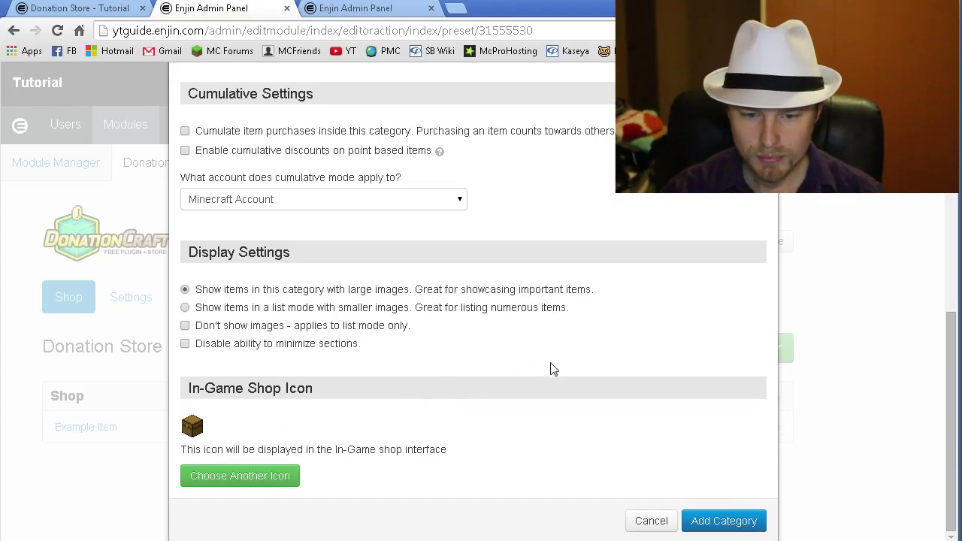
left_click(649, 523)
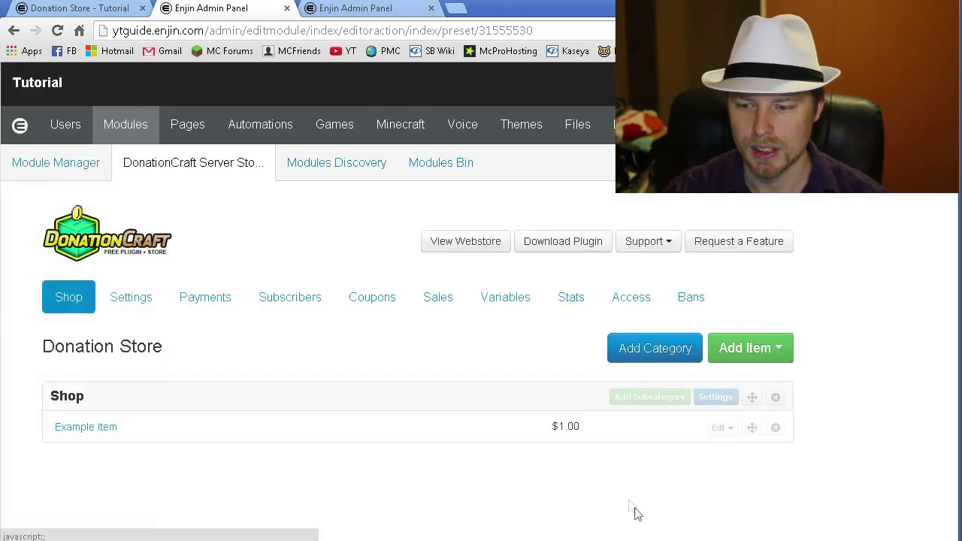
- Add a new category named 'Test' with default settings
left_click(653, 356)
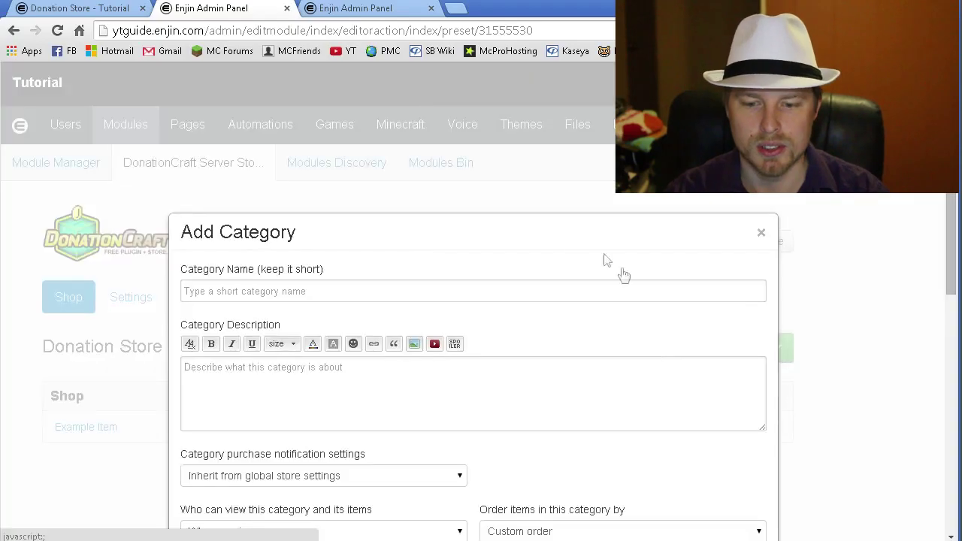
left_click(527, 282)
type("Test")
scroll(574, 350, "down", 7)
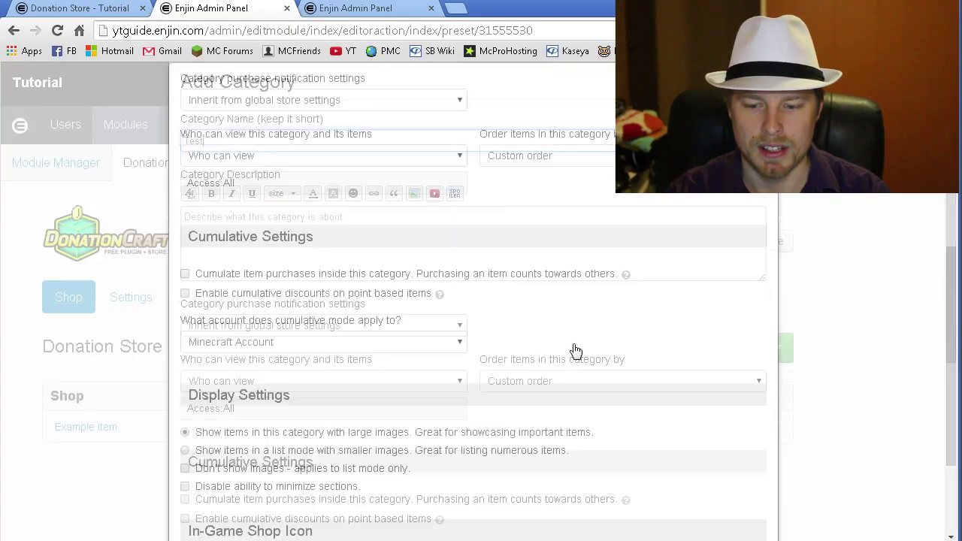
left_click(693, 527)
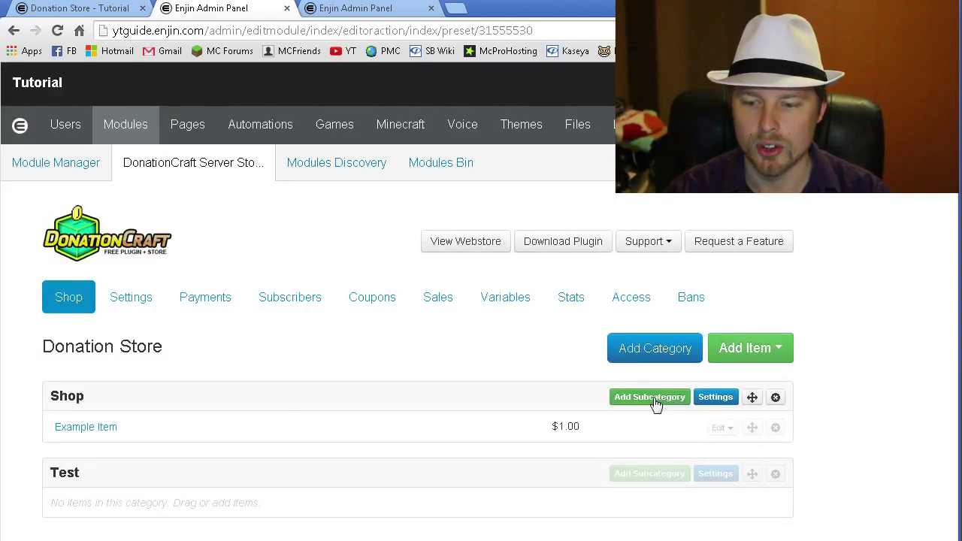
left_click(763, 351)
left_click(766, 384)
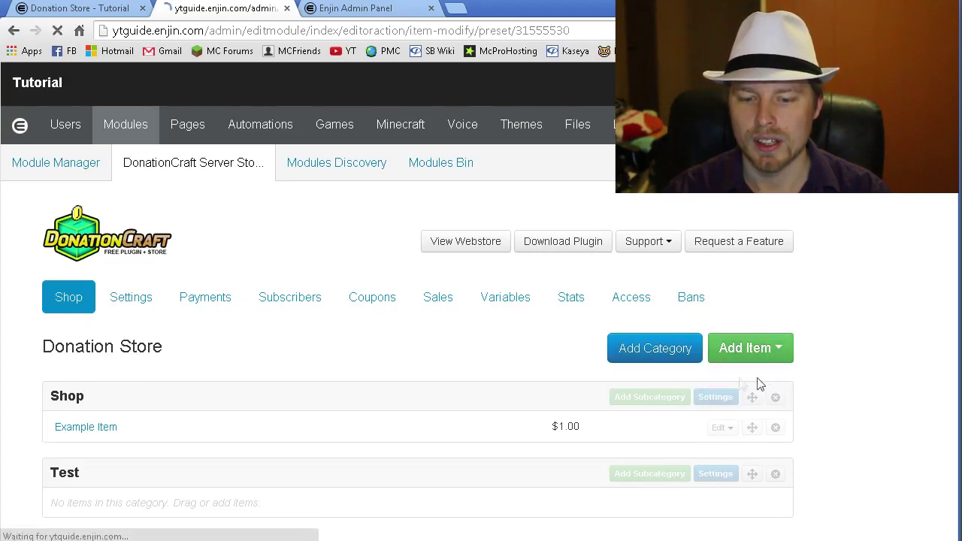
scroll(497, 352, "down", 3)
scroll(501, 350, "down", 1)
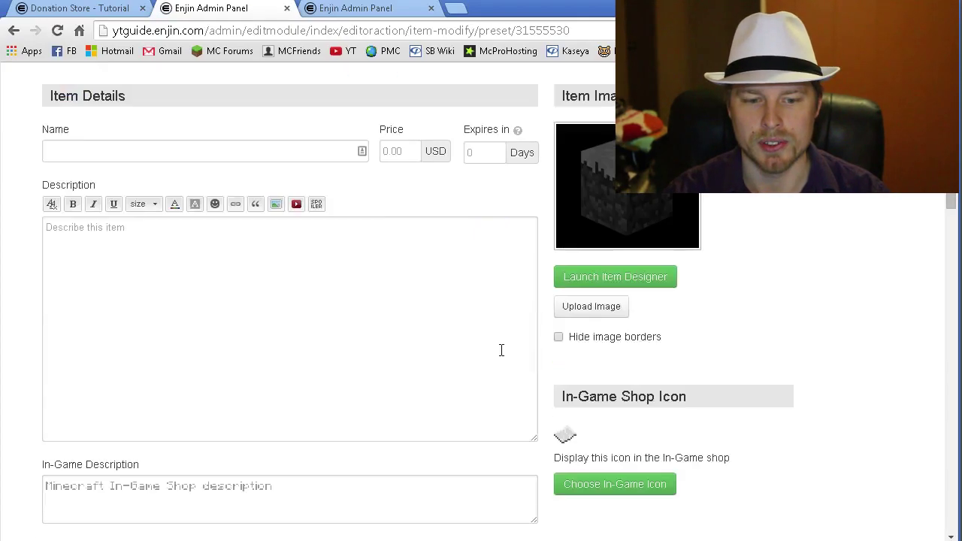
left_click(313, 150)
type("Test")
left_click(420, 155)
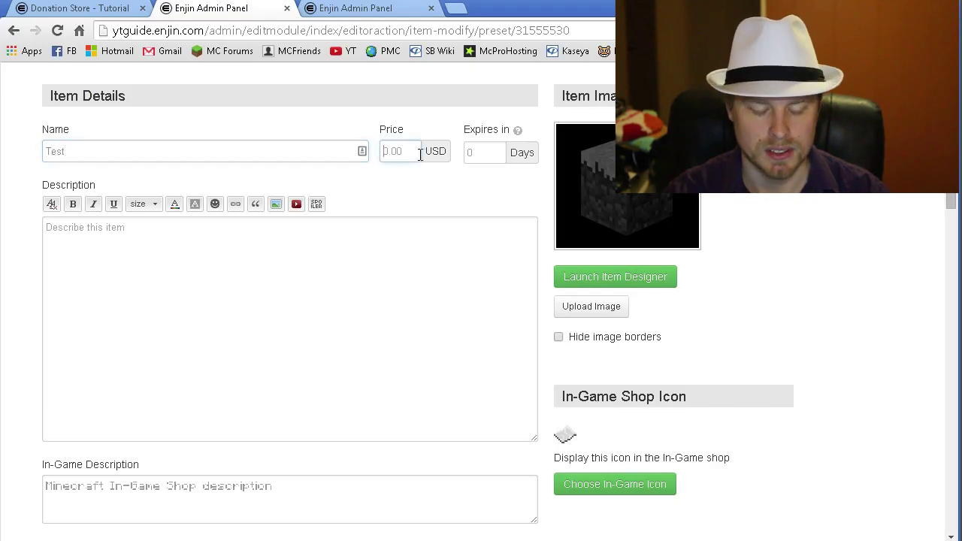
type("5")
left_click(376, 278)
type("t")
key("BackSpace")
type("stuff and things")
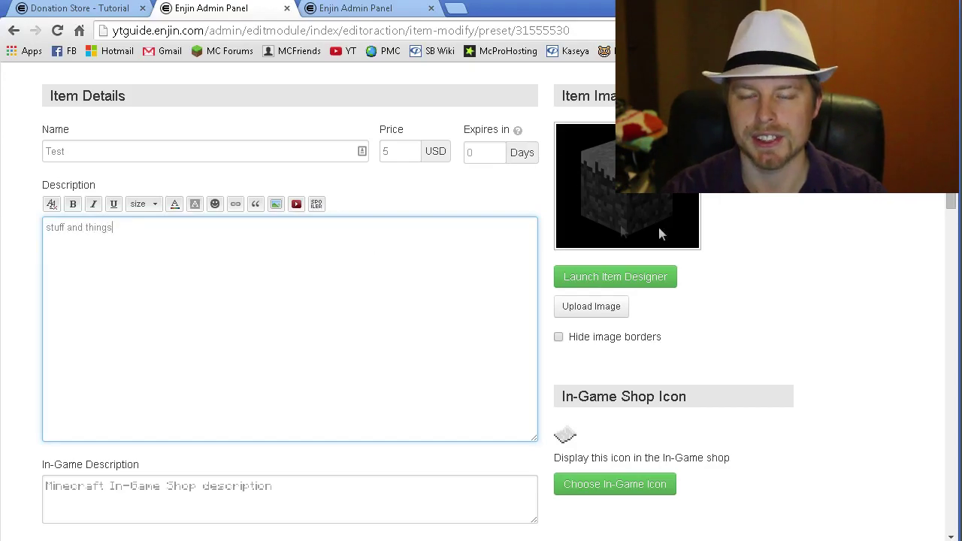
scroll(741, 236, "down", 2)
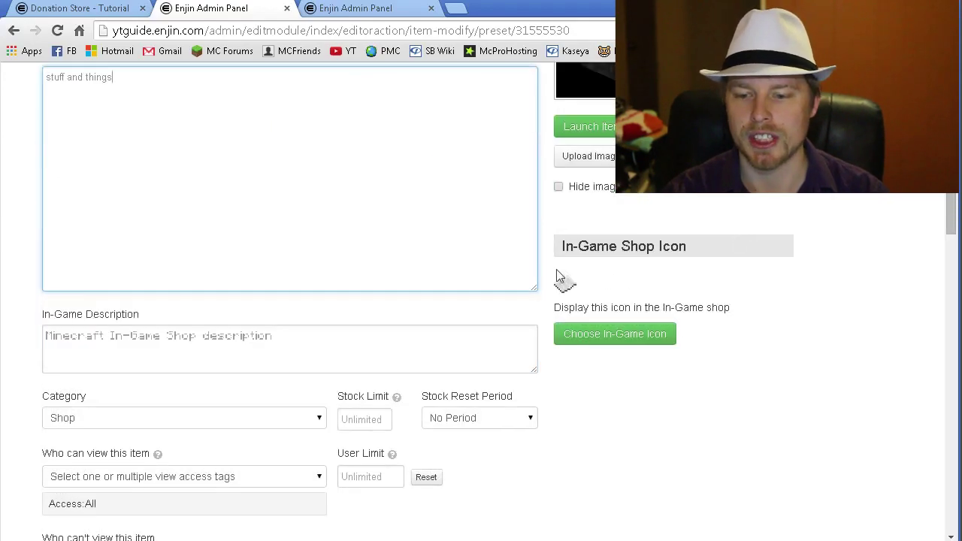
left_click(591, 285)
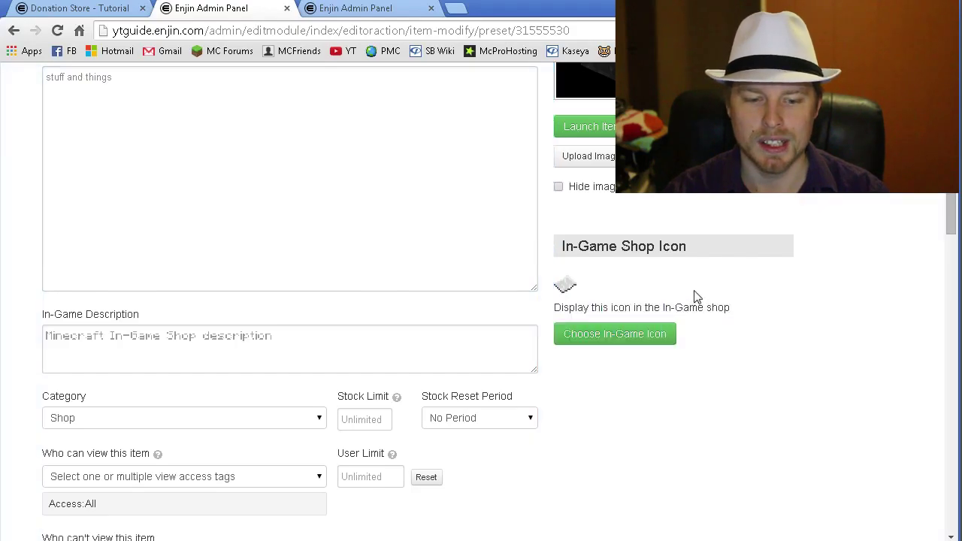
scroll(695, 295, "down", 1)
left_click(136, 251)
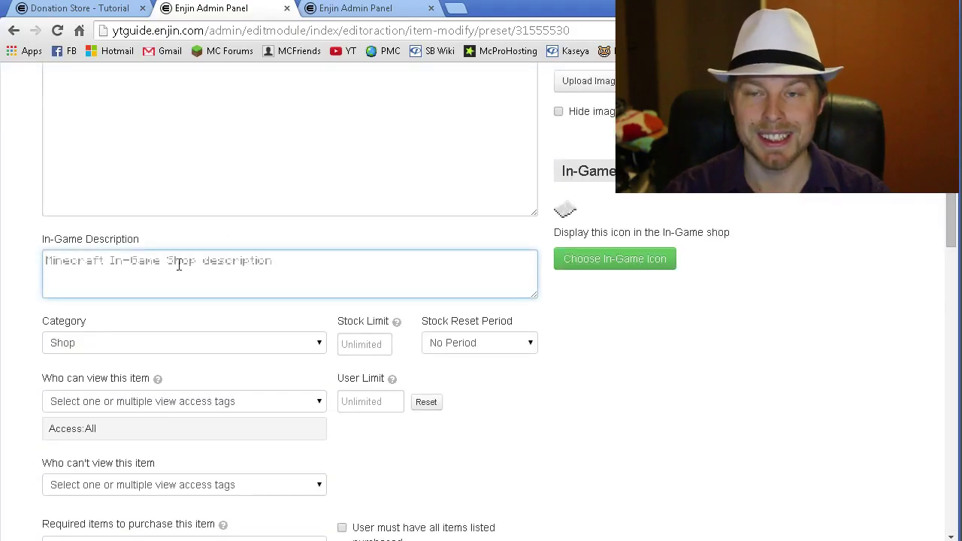
scroll(179, 265, "down", 1)
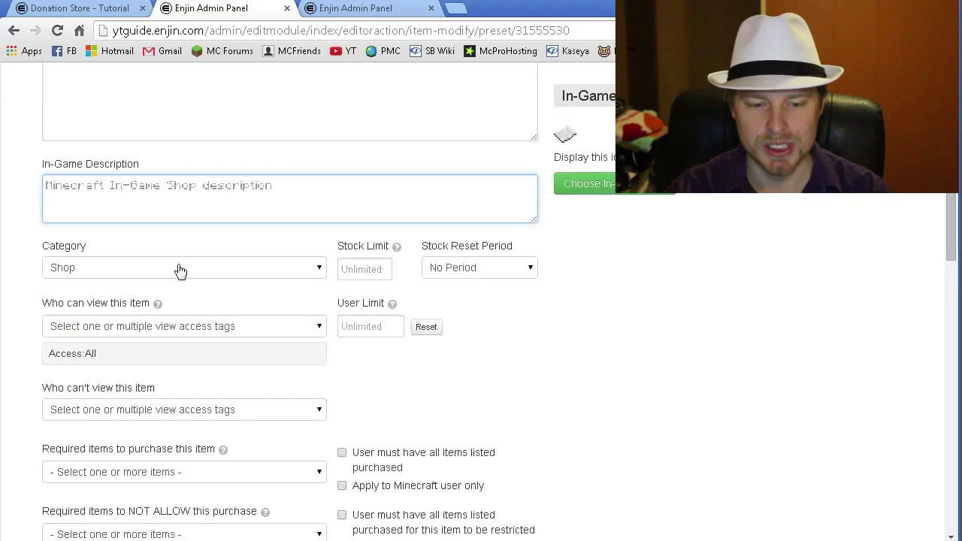
left_click(316, 327)
left_click(318, 326)
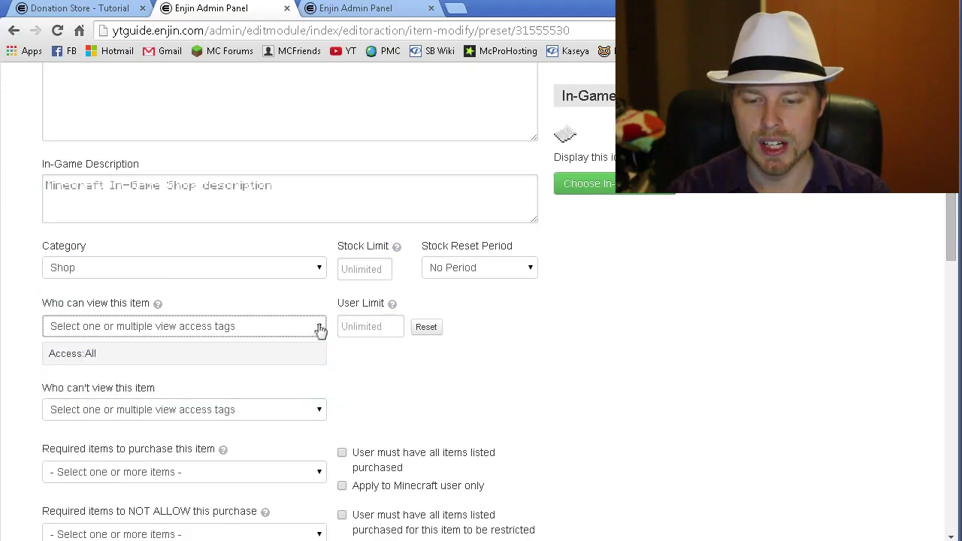
left_click(365, 325)
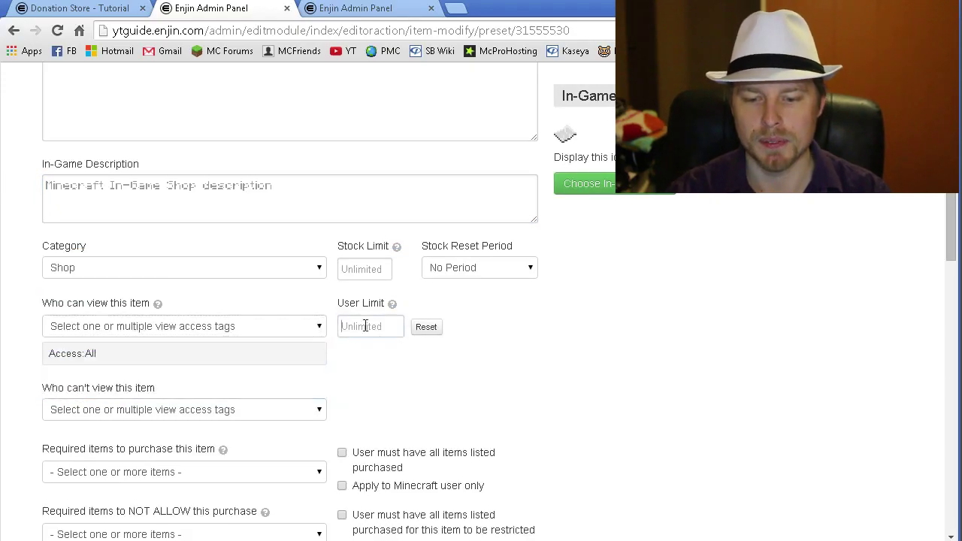
left_click(214, 268)
left_click(213, 299)
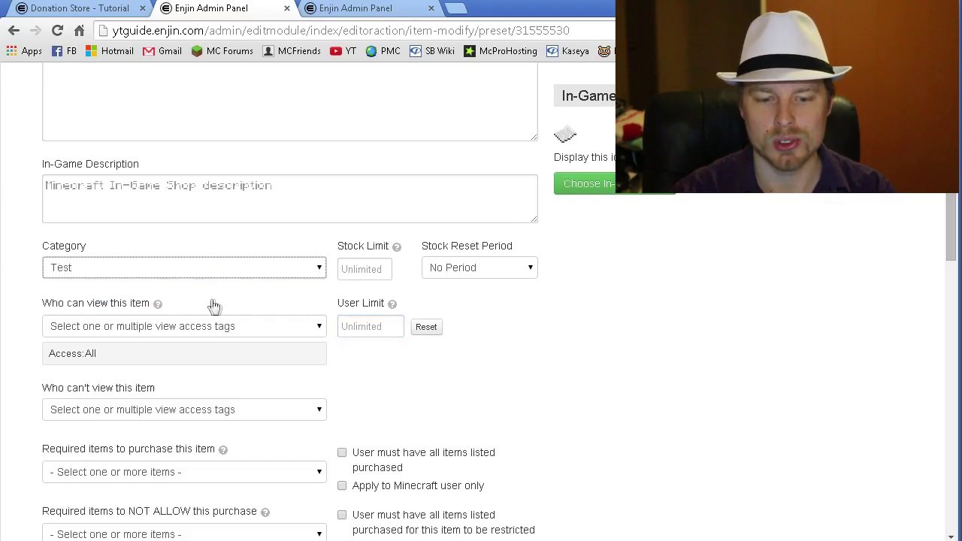
scroll(645, 349, "up", 3)
scroll(647, 350, "down", 6)
scroll(646, 351, "up", 10)
left_click(166, 215)
type("Item")
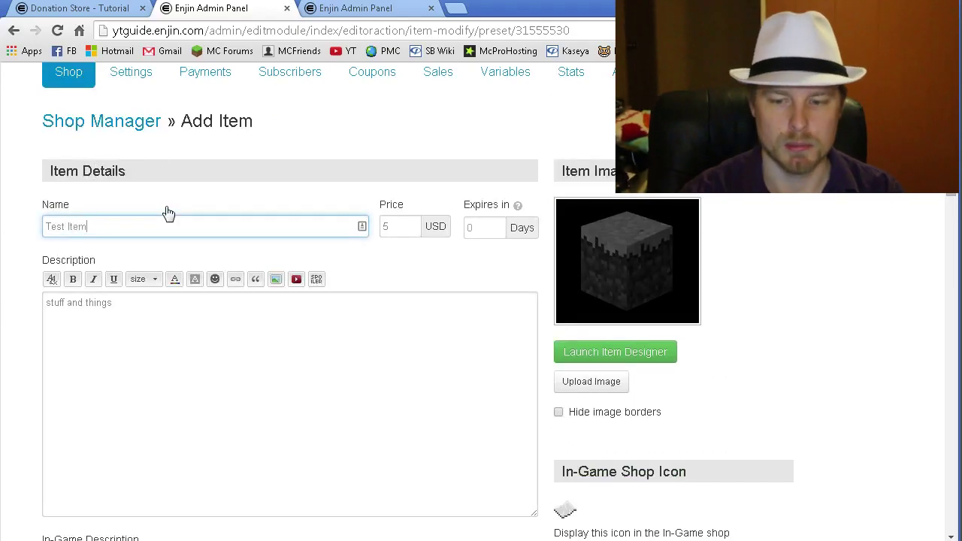
scroll(294, 247, "down", 7)
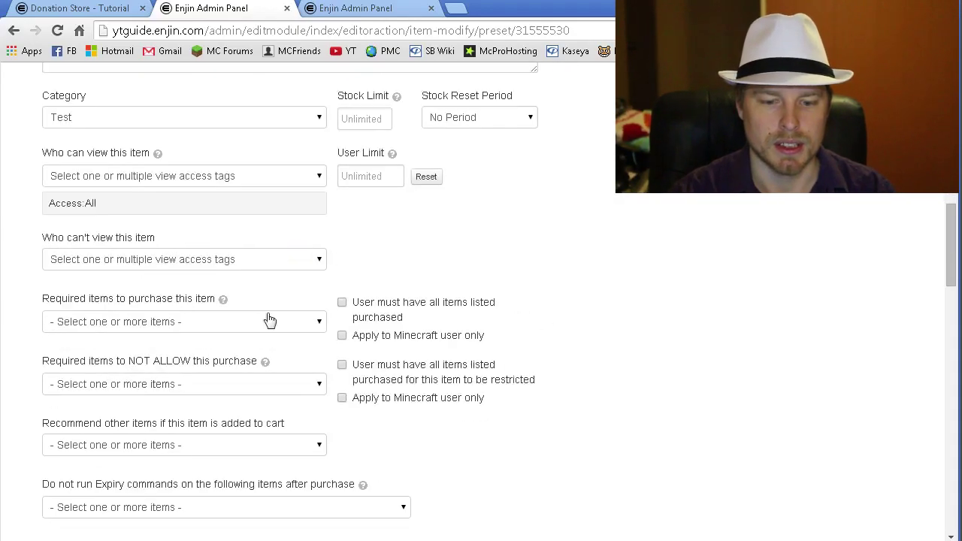
left_click(319, 330)
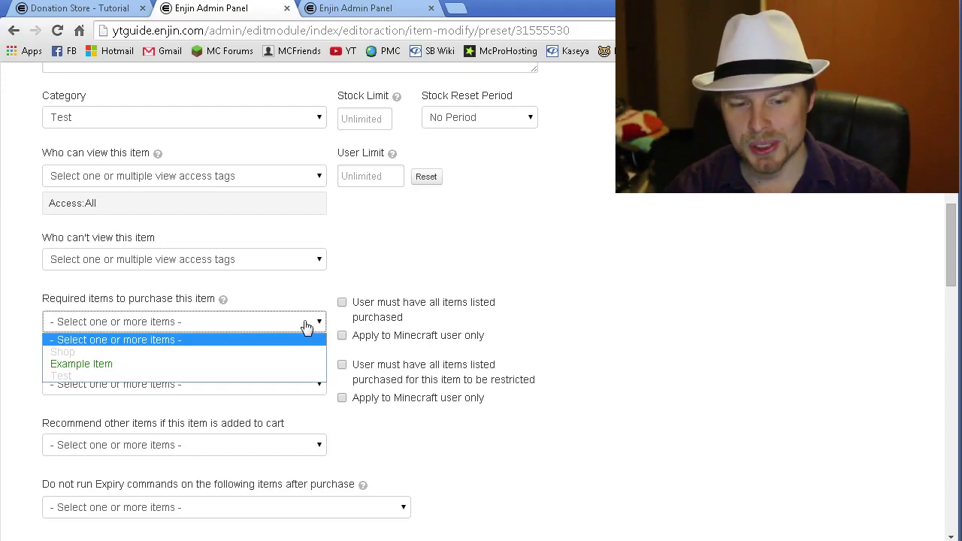
left_click(307, 323)
scroll(634, 321, "down", 2)
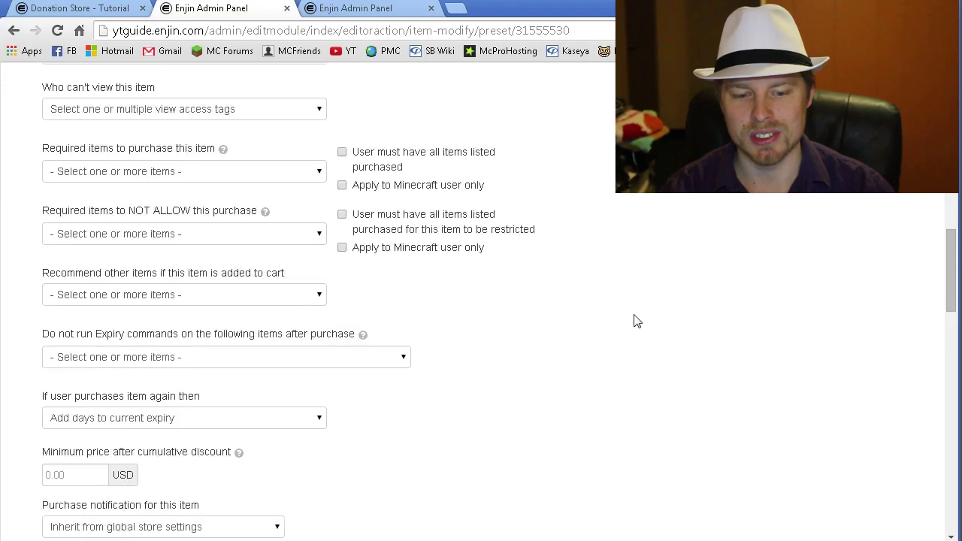
scroll(634, 321, "down", 3)
scroll(634, 322, "down", 1)
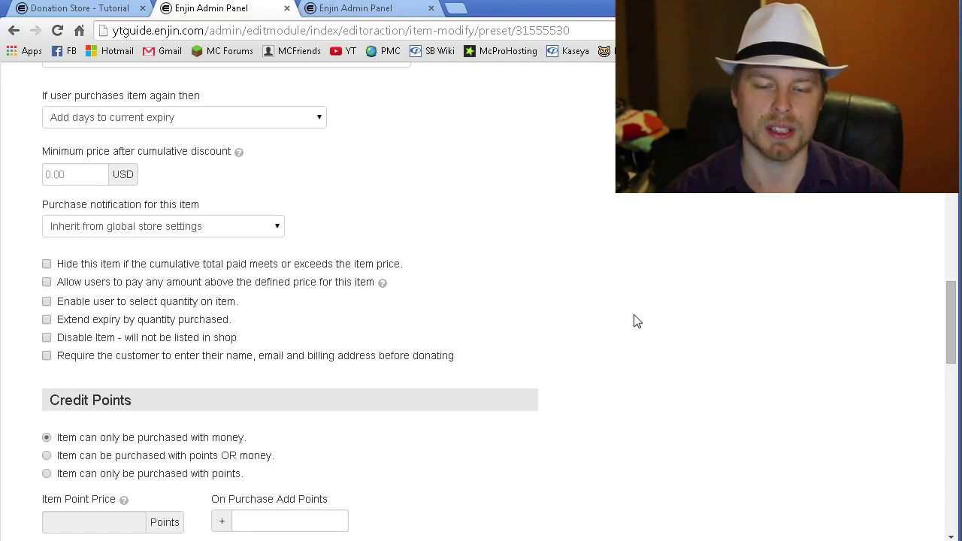
scroll(633, 322, "down", 2)
scroll(634, 322, "down", 2)
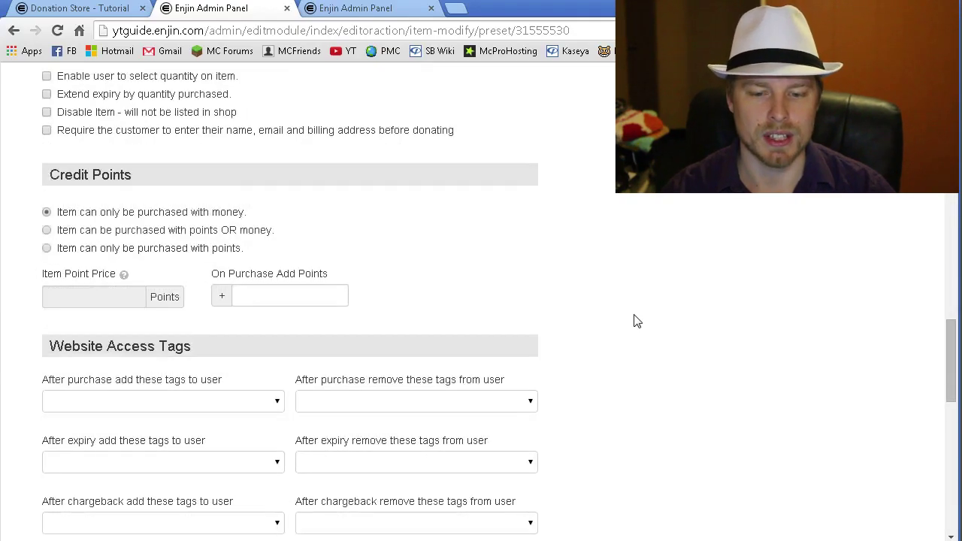
scroll(633, 322, "up", 1)
scroll(634, 321, "down", 1)
scroll(634, 321, "down", 2)
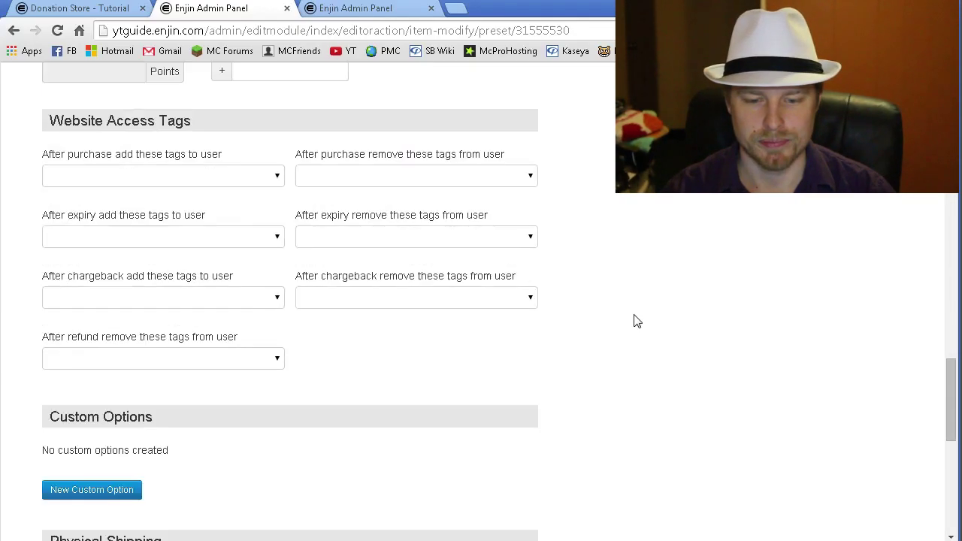
left_click(275, 188)
left_click(275, 183)
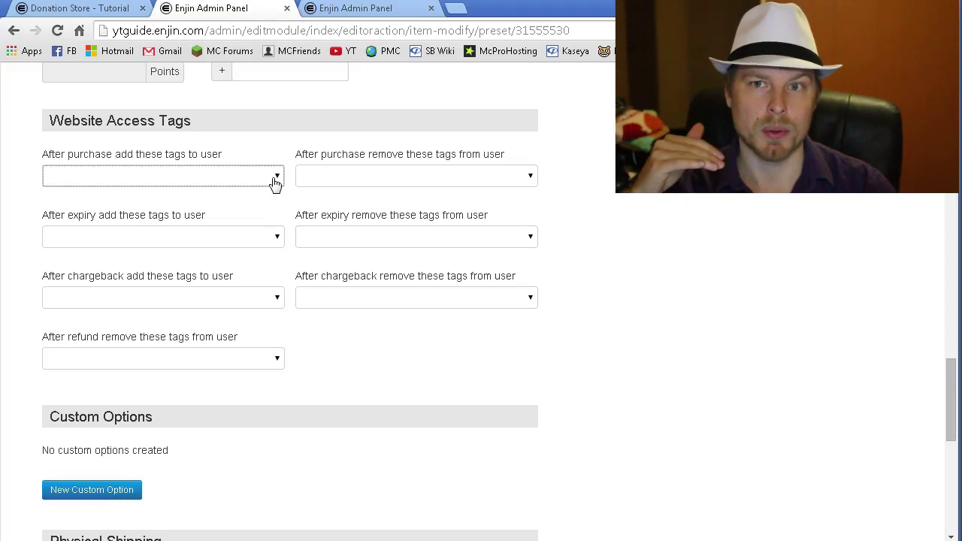
left_click(533, 471)
scroll(546, 453, "down", 6)
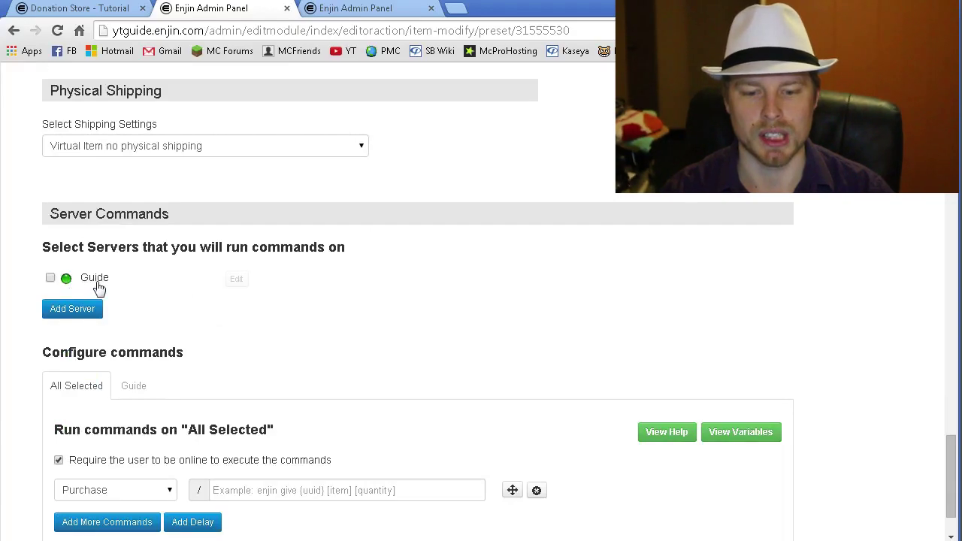
- Tick the Guide server under the item's server commands and select the command field
scroll(305, 293, "up", 1)
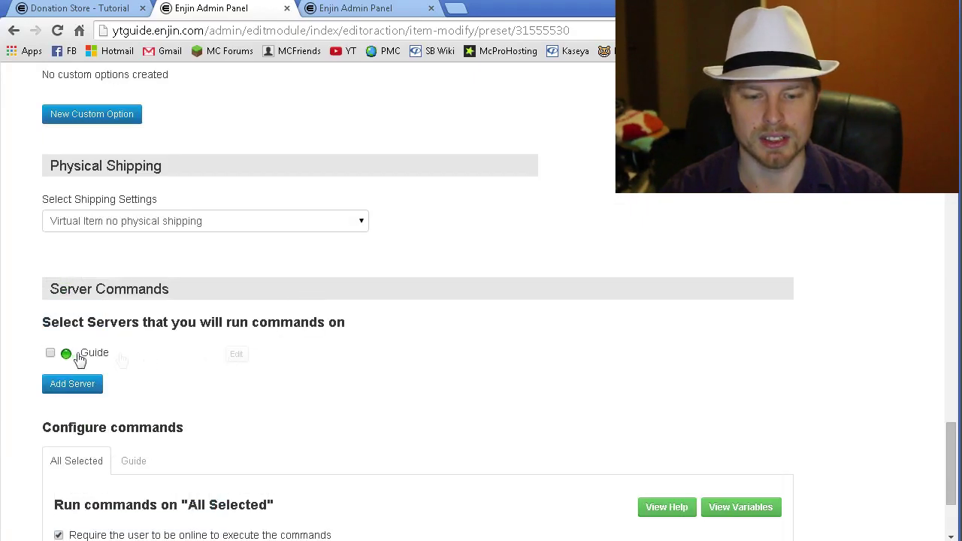
left_click(50, 352)
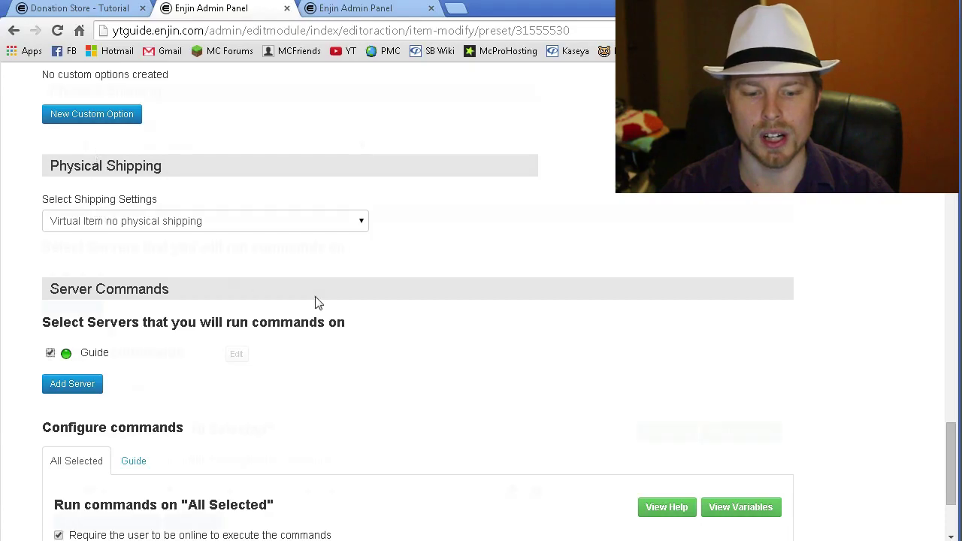
scroll(316, 303, "down", 2)
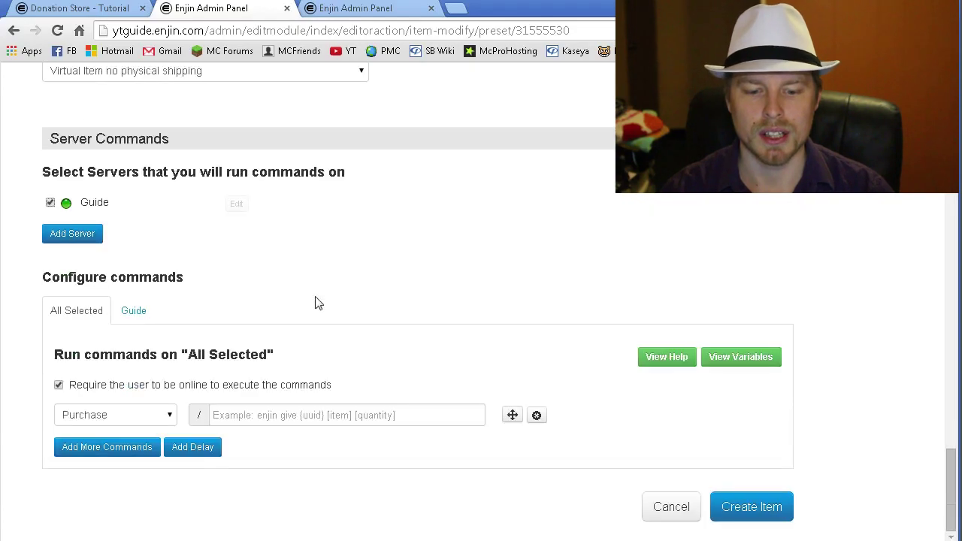
left_click(387, 413)
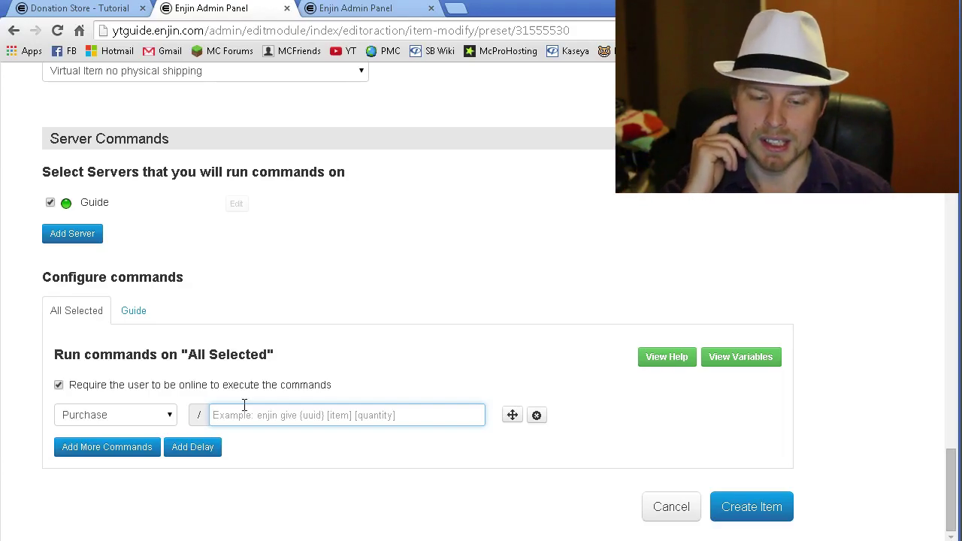
left_click(741, 359)
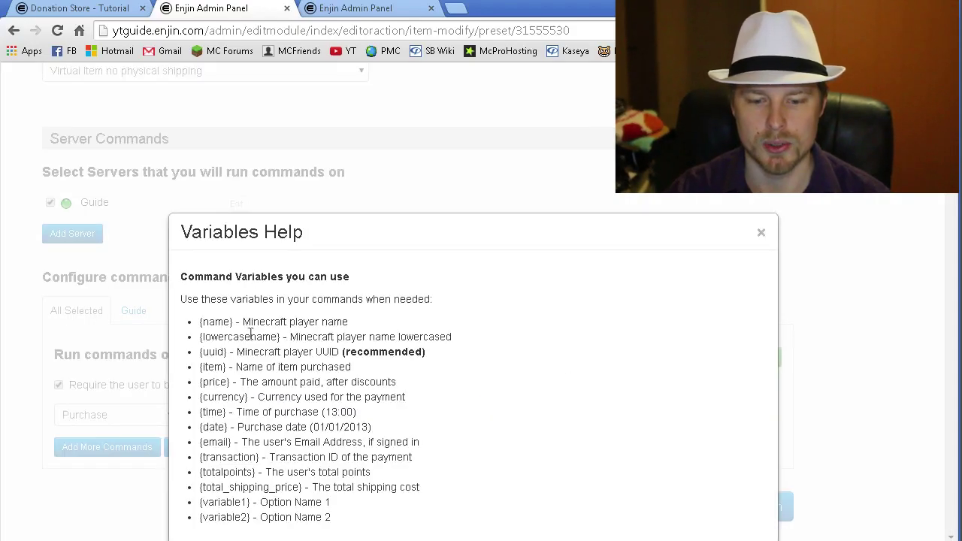
left_click_drag(426, 352, 187, 351)
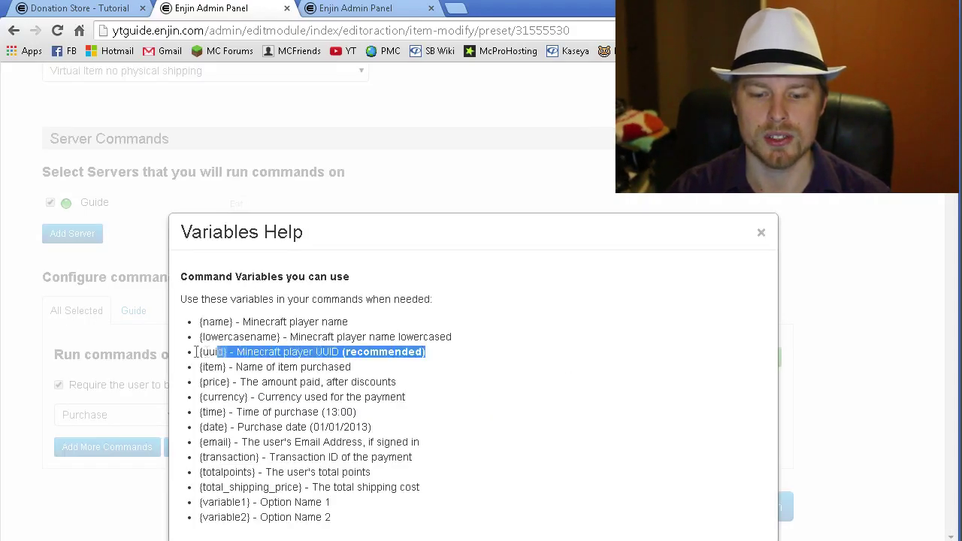
left_click(298, 352)
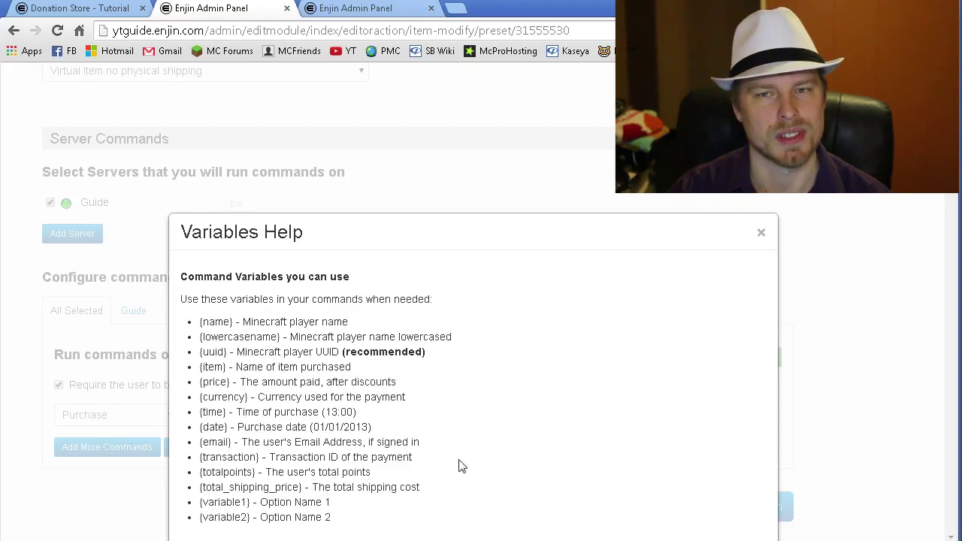
left_click_drag(265, 506, 200, 503)
left_click(461, 501)
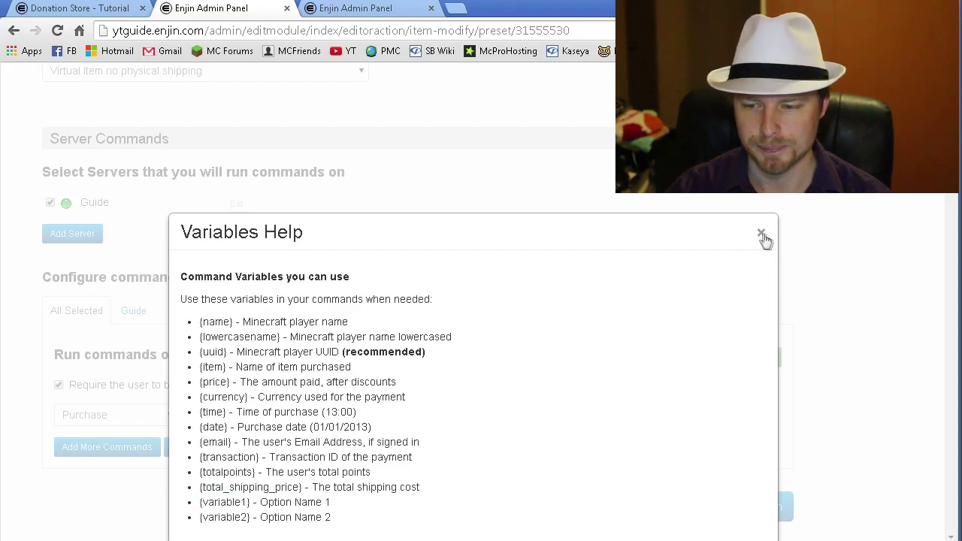
left_click(762, 236)
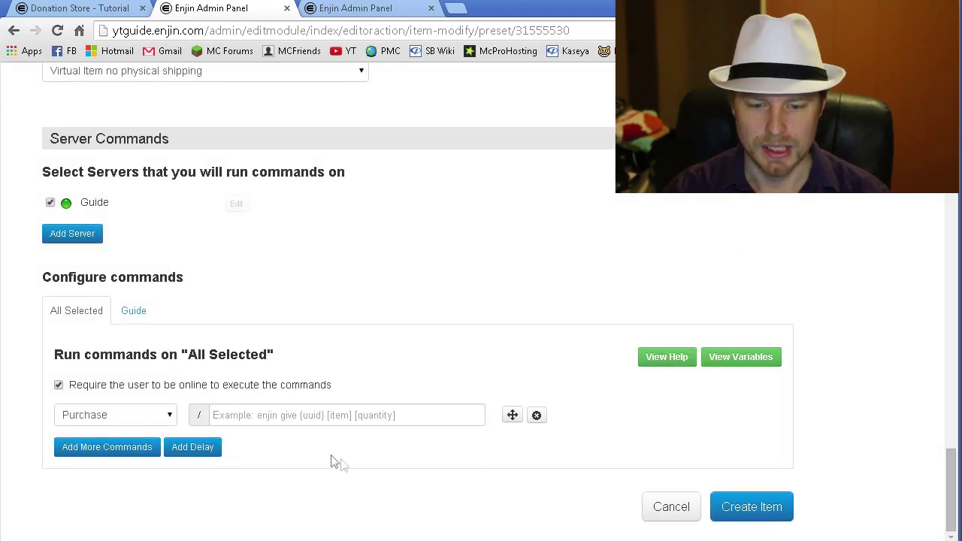
- Add three more purchase command rows and a 60-second delay
left_click(342, 417)
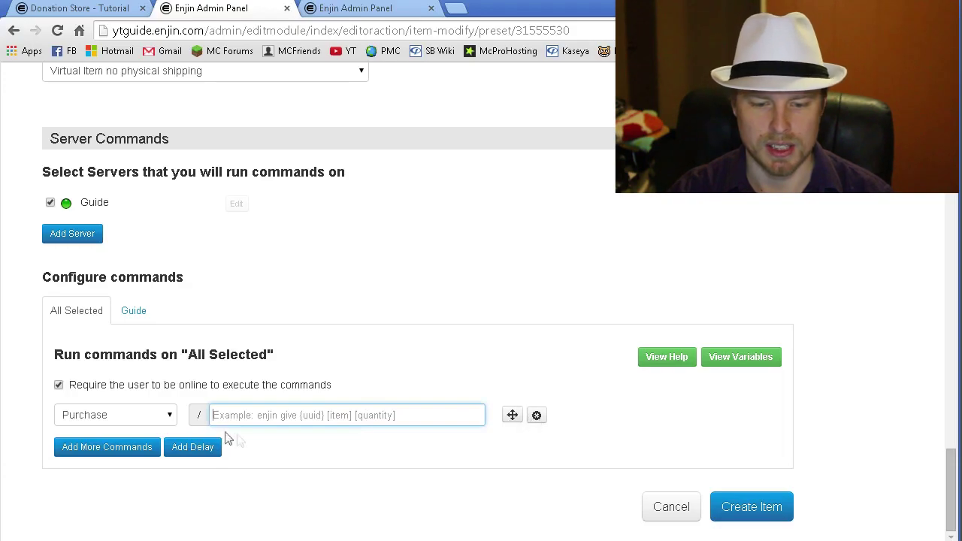
left_click(125, 450)
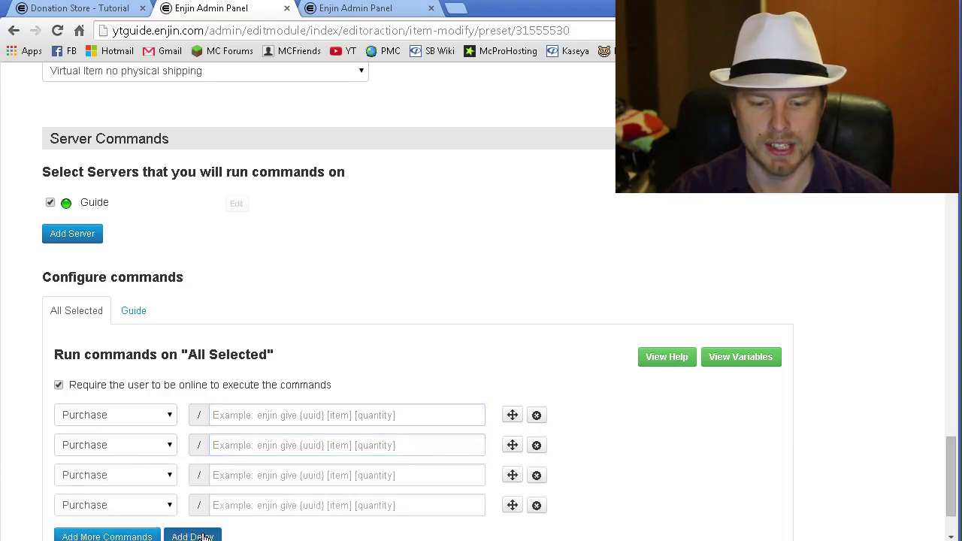
left_click(192, 535)
left_click(488, 296)
type("60")
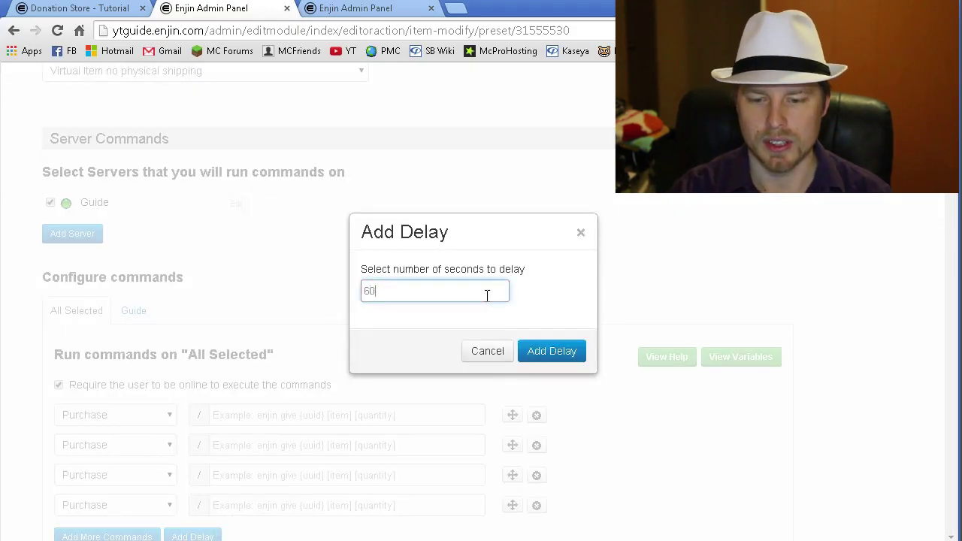
left_click(546, 359)
- Move the 60-second delay to second position in the command list
scroll(570, 358, "down", 3)
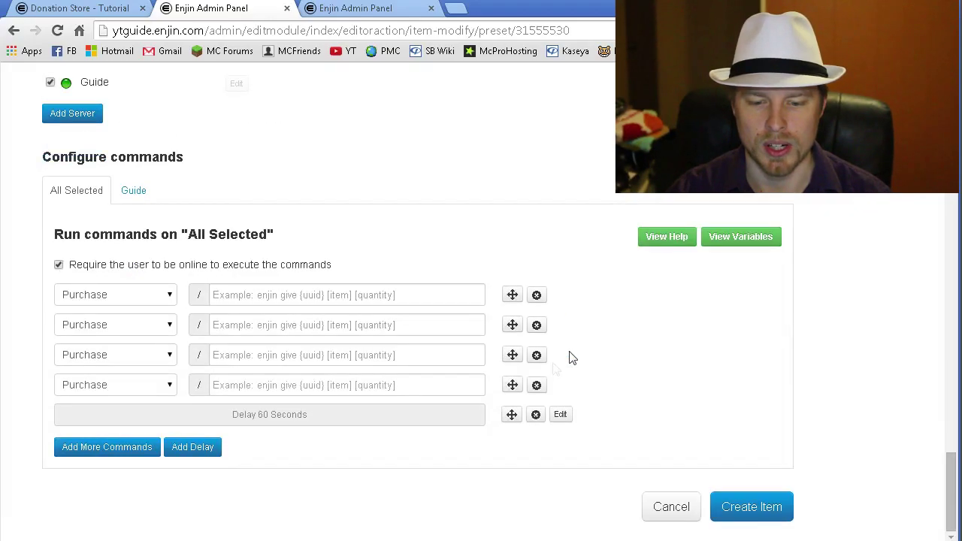
left_click_drag(320, 426, 395, 414)
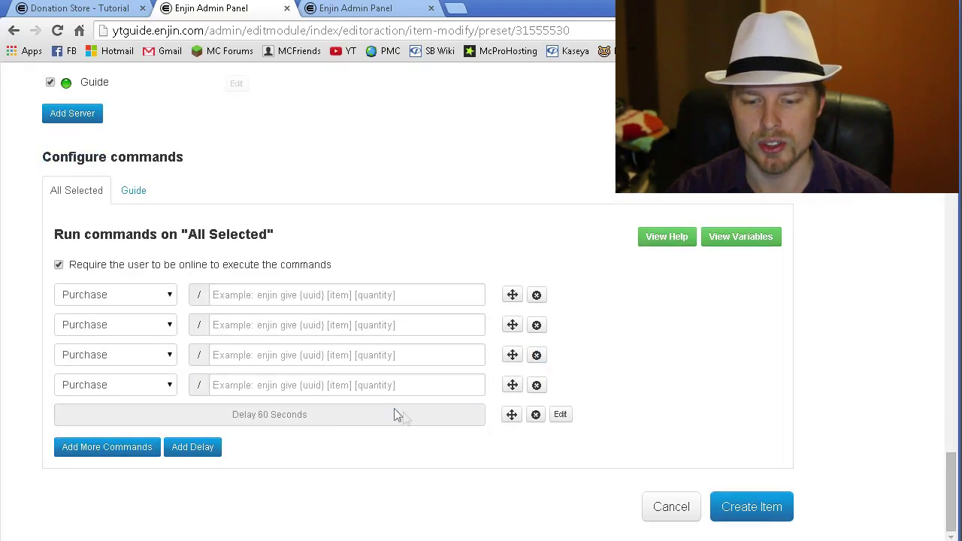
left_click_drag(516, 427, 511, 359)
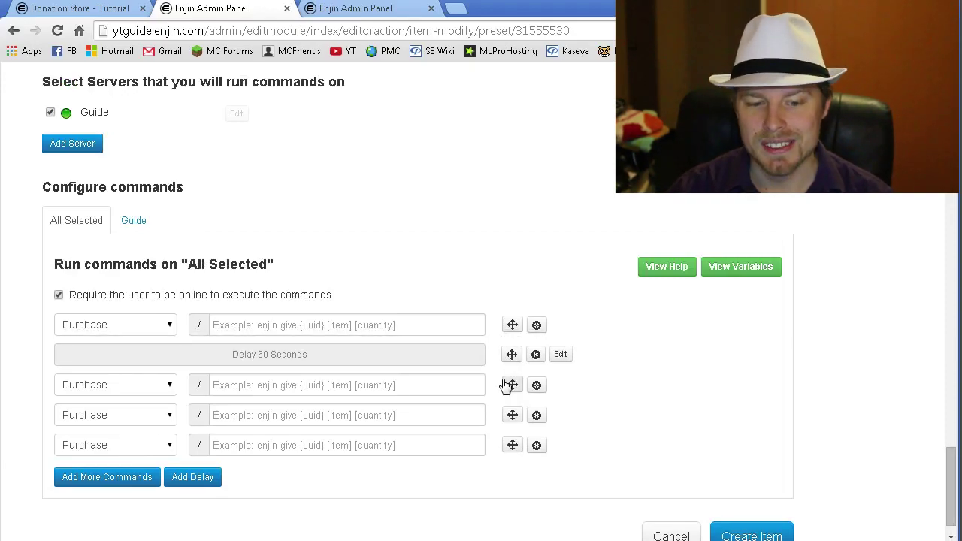
left_click(133, 221)
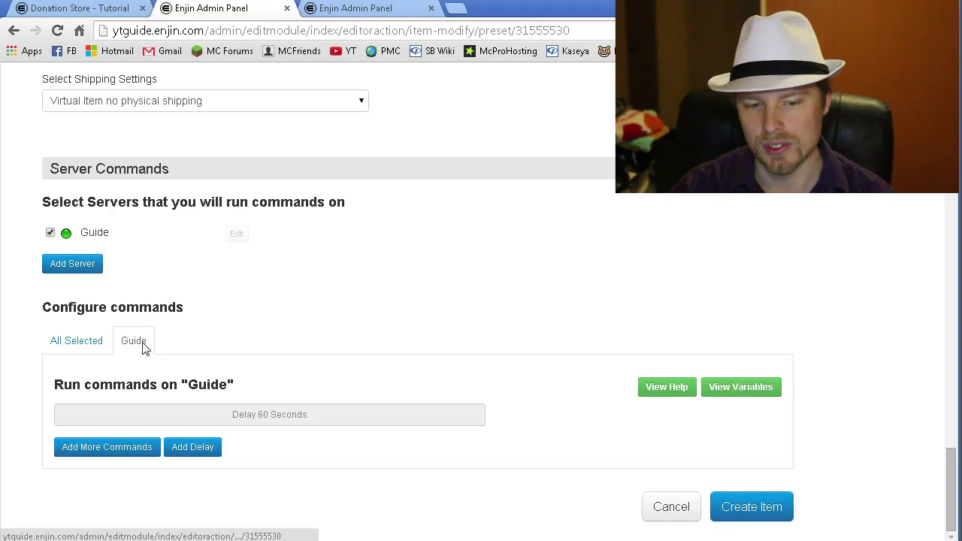
- Add three command rows on the Guide server tab, then scroll back to the form's top
left_click(77, 343)
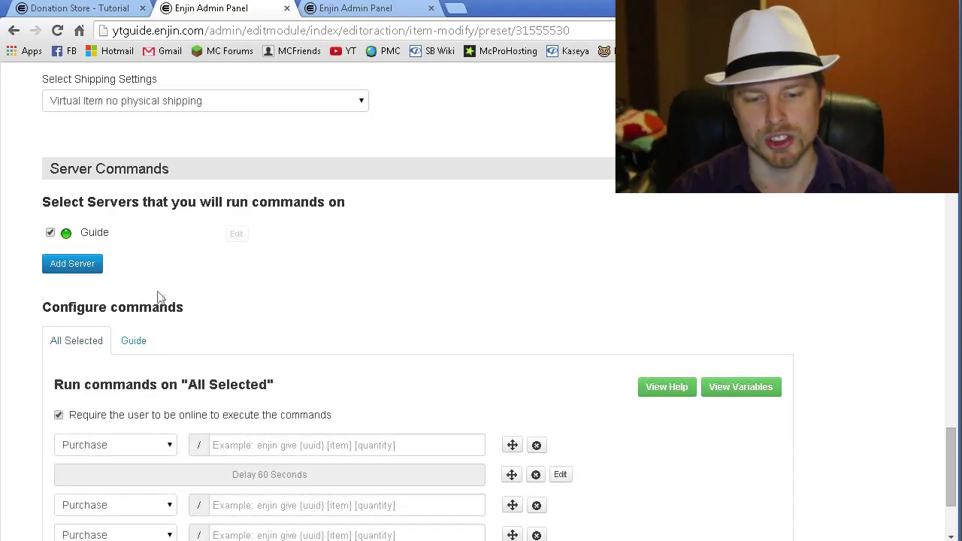
scroll(201, 361, "down", 2)
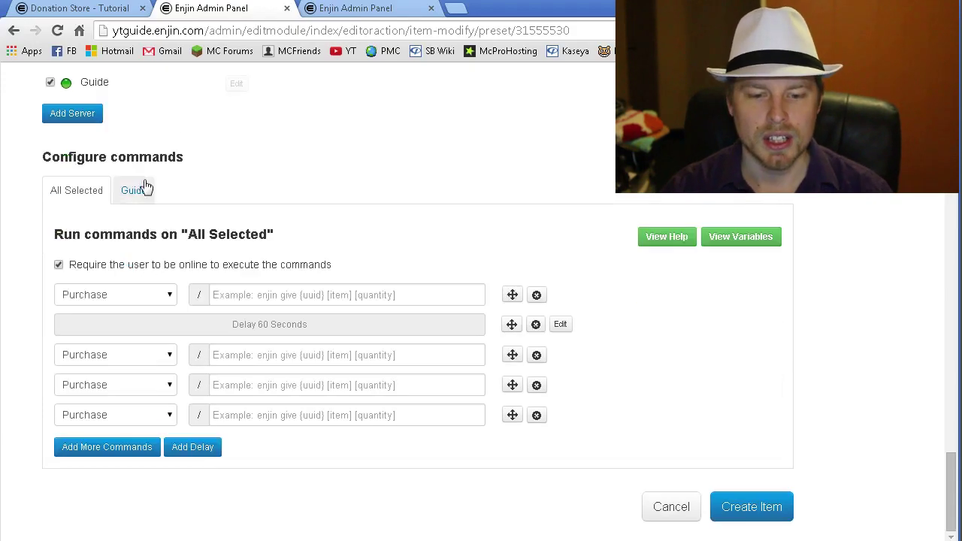
left_click(137, 198)
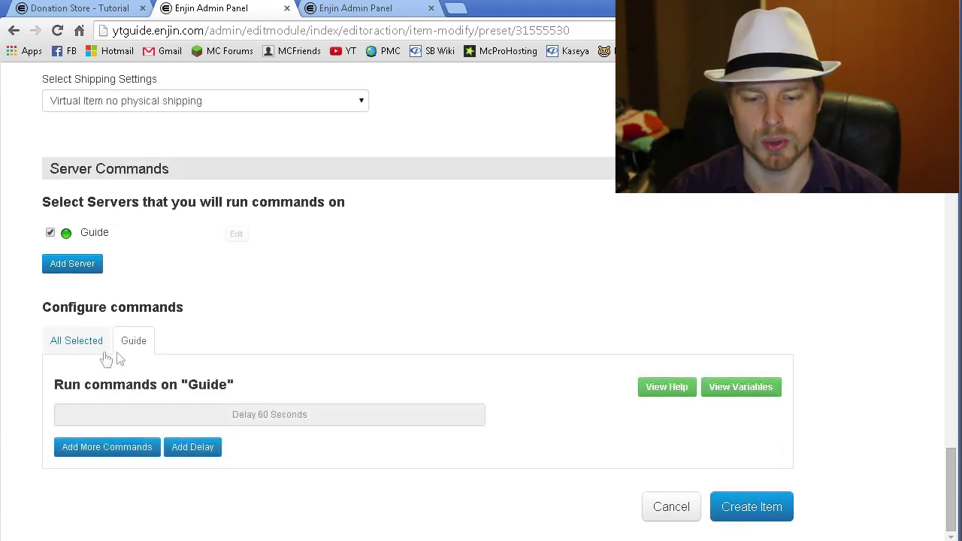
left_click(120, 451)
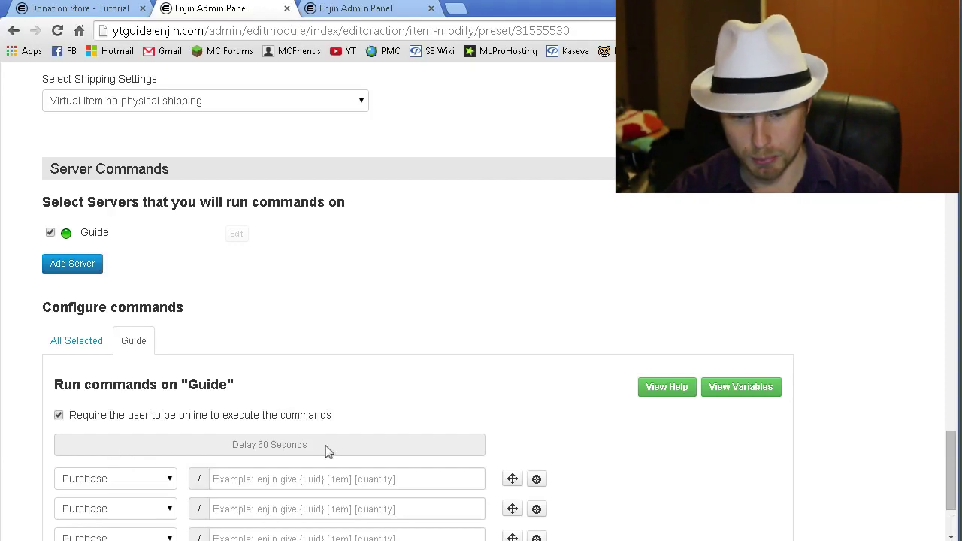
scroll(361, 413, "down", 2)
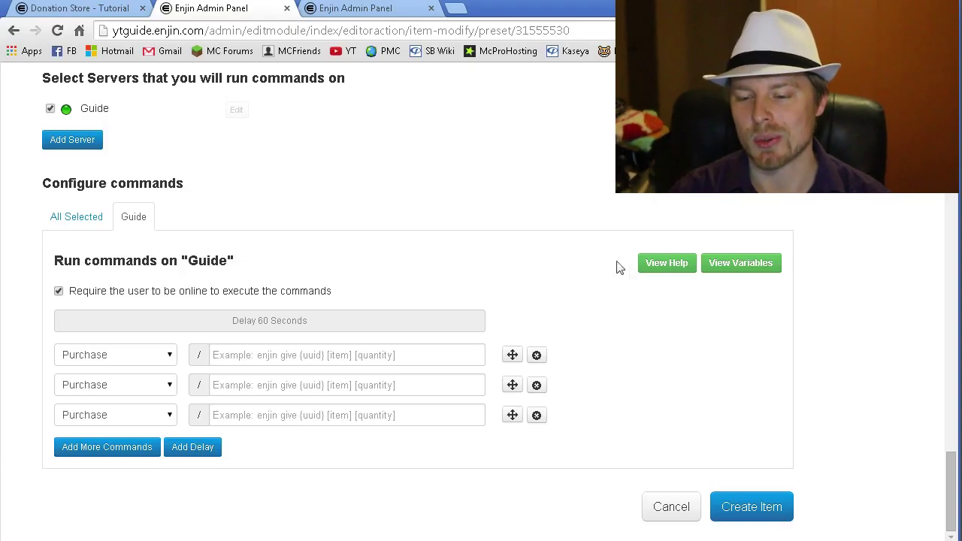
scroll(841, 338, "up", 20)
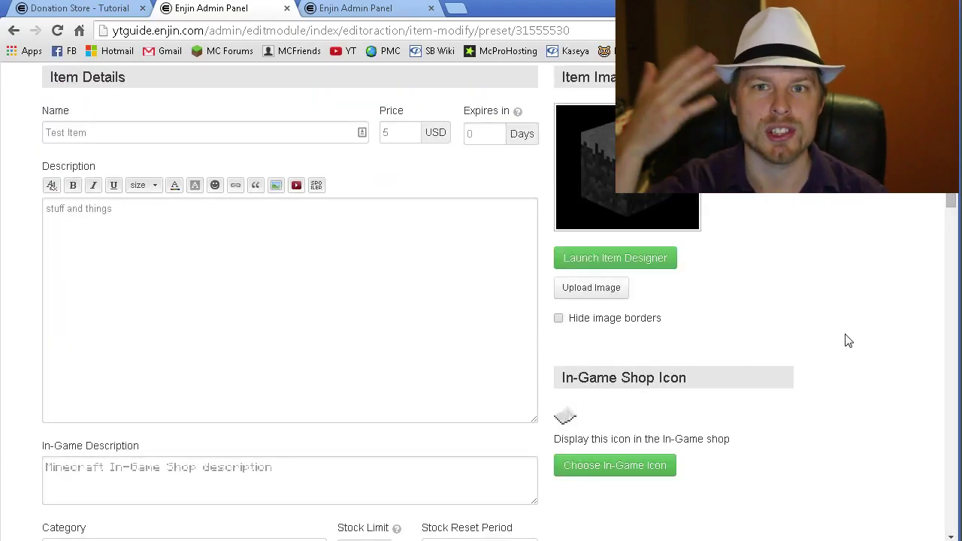
scroll(848, 341, "up", 4)
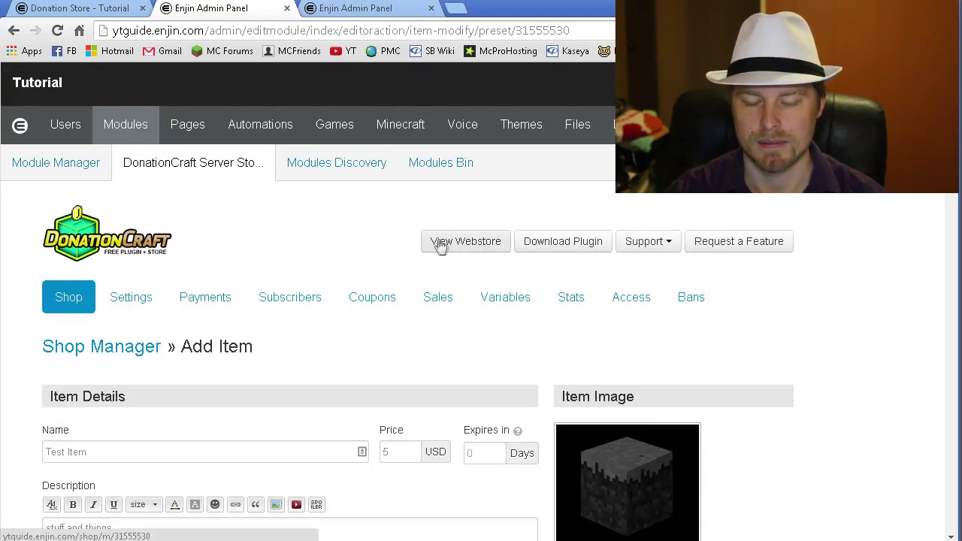
- Look over the Donation Store tab's shop page, then go to the site's Home page
left_click(109, 9)
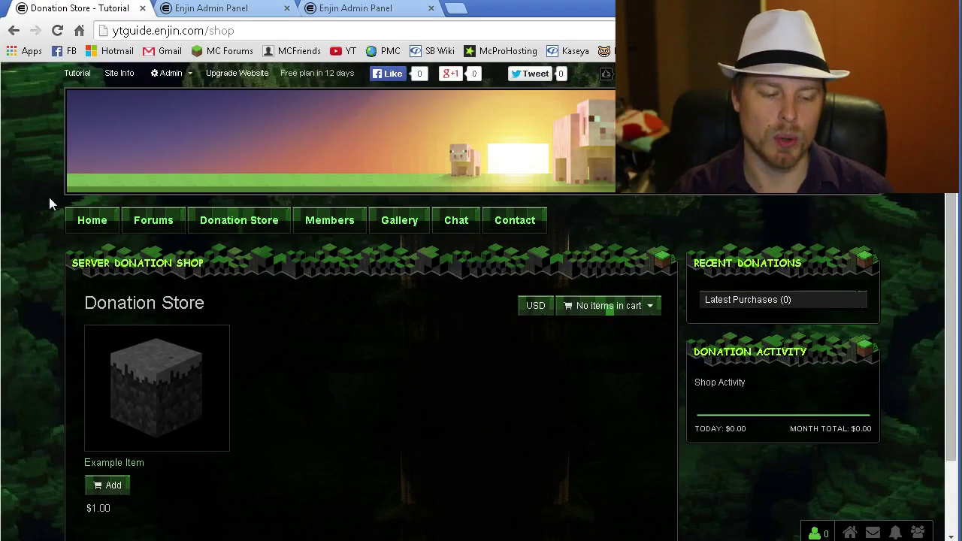
scroll(49, 197, "down", 2)
scroll(49, 197, "up", 2)
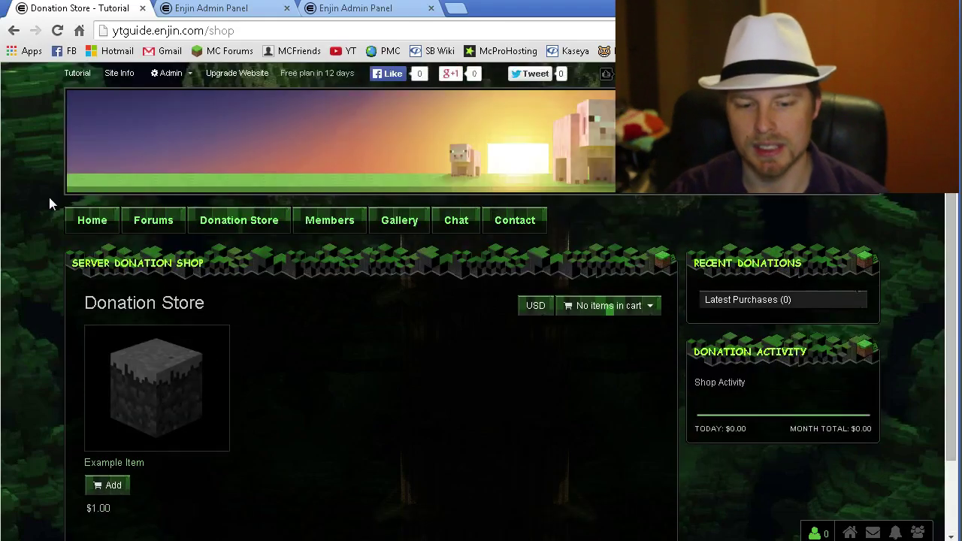
scroll(49, 197, "down", 2)
scroll(49, 197, "up", 2)
left_click(79, 219)
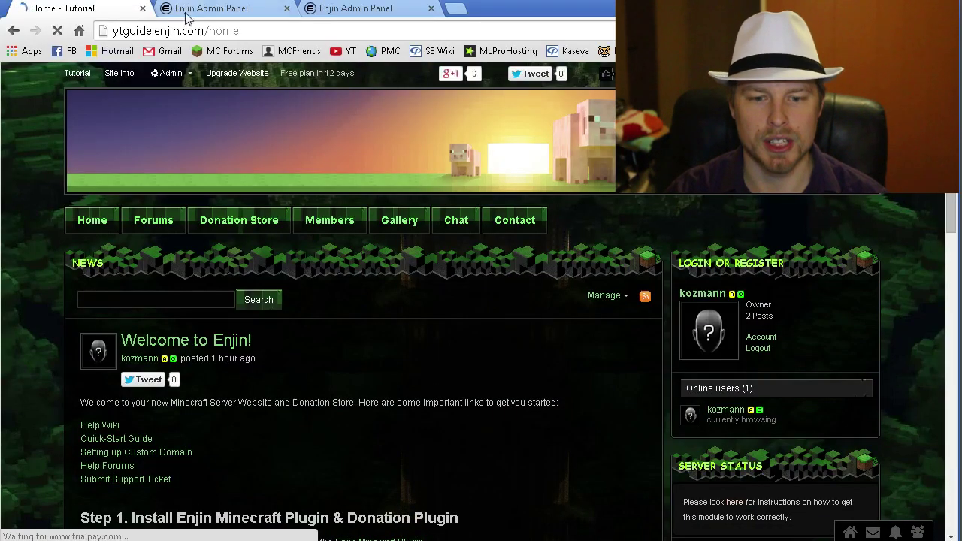
- In the Home page layout editor, set the Main/Right columns to 60%/40% and leave the Right column options unchanged
left_click(165, 77)
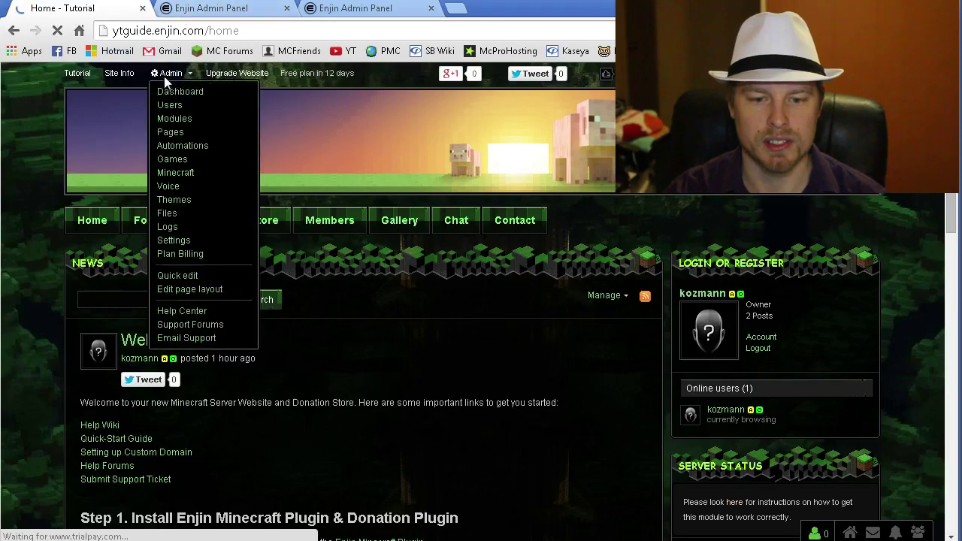
left_click(178, 139)
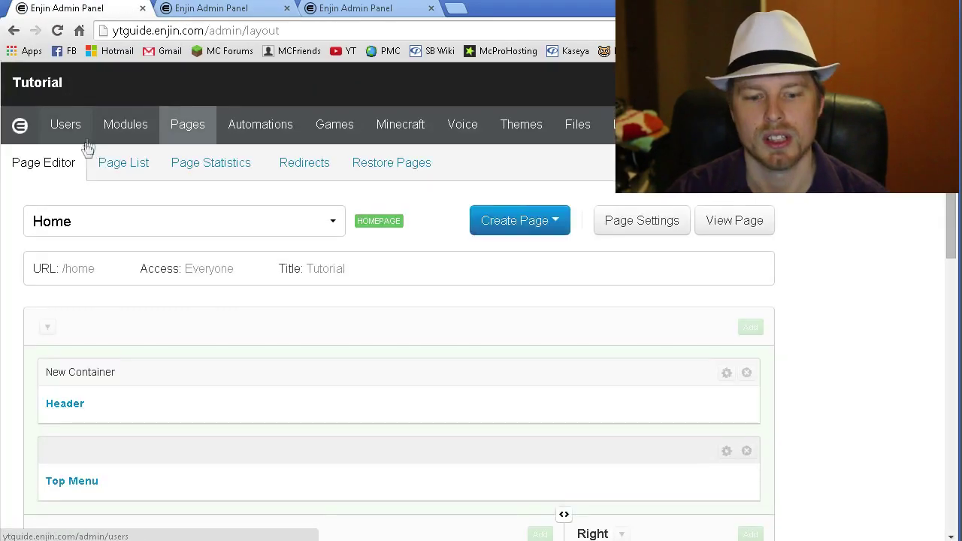
scroll(827, 275, "down", 1)
scroll(832, 271, "down", 1)
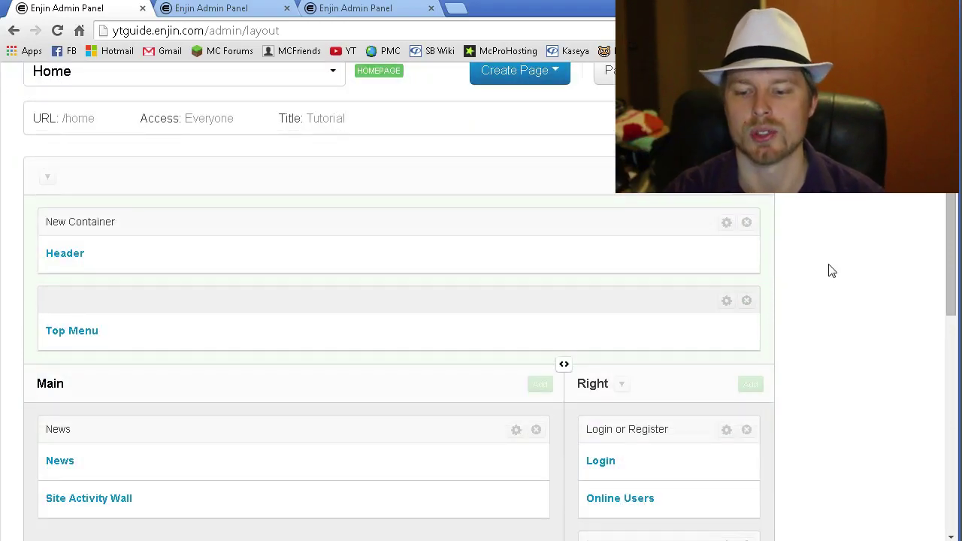
scroll(833, 270, "down", 3)
mouse_move(564, 138)
left_mouse_down()
mouse_move(470, 138)
mouse_move(556, 138)
left_mouse_up()
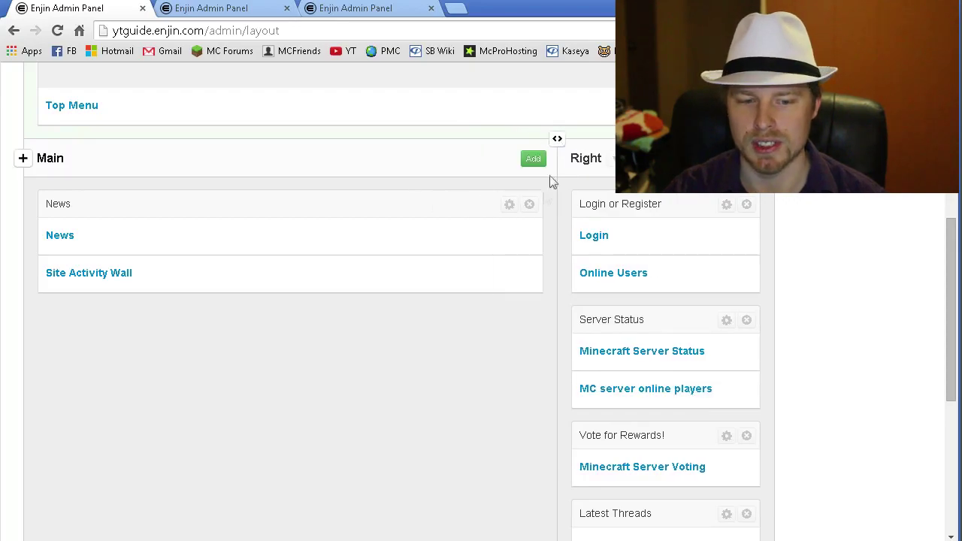
scroll(553, 182, "up", 1)
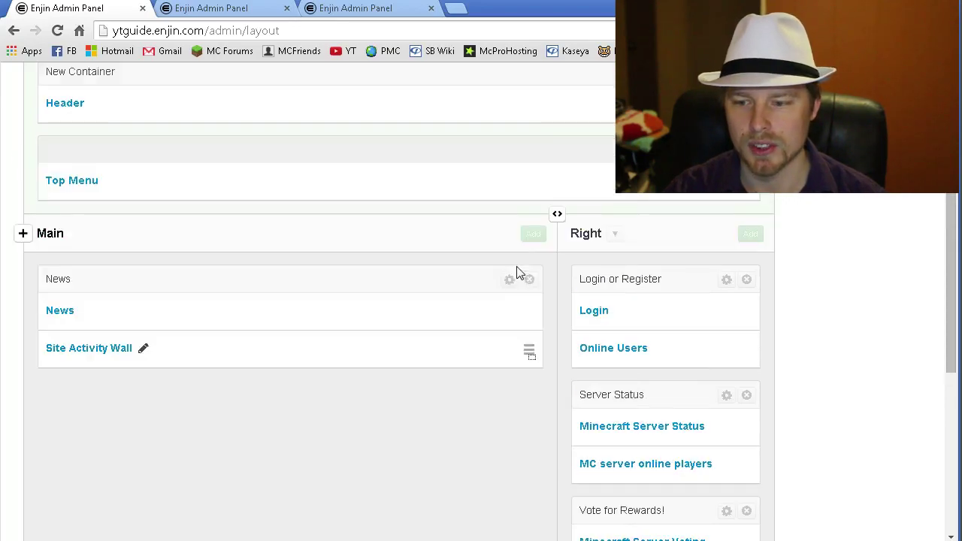
left_click(591, 233)
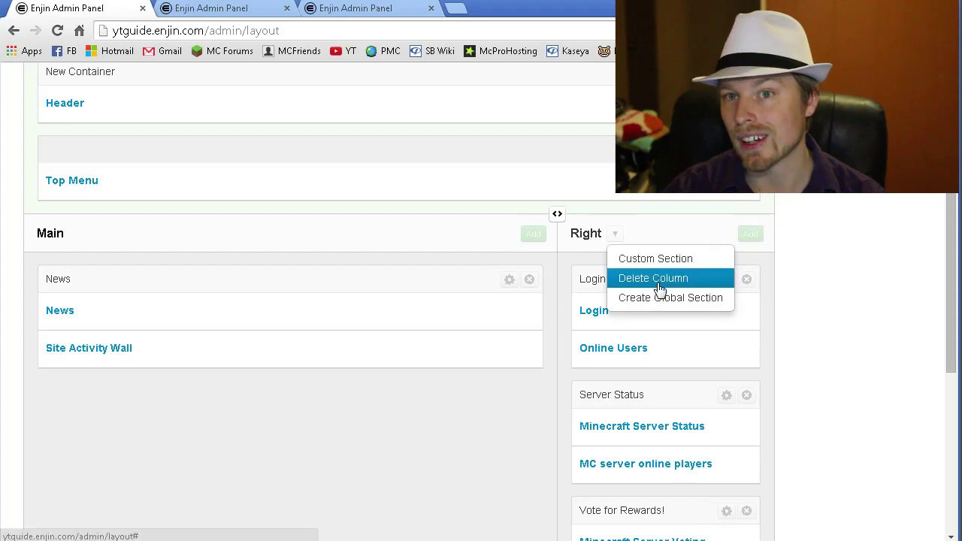
left_click(864, 283)
- Switch the page editor to the Donation Store page
scroll(845, 279, "up", 2)
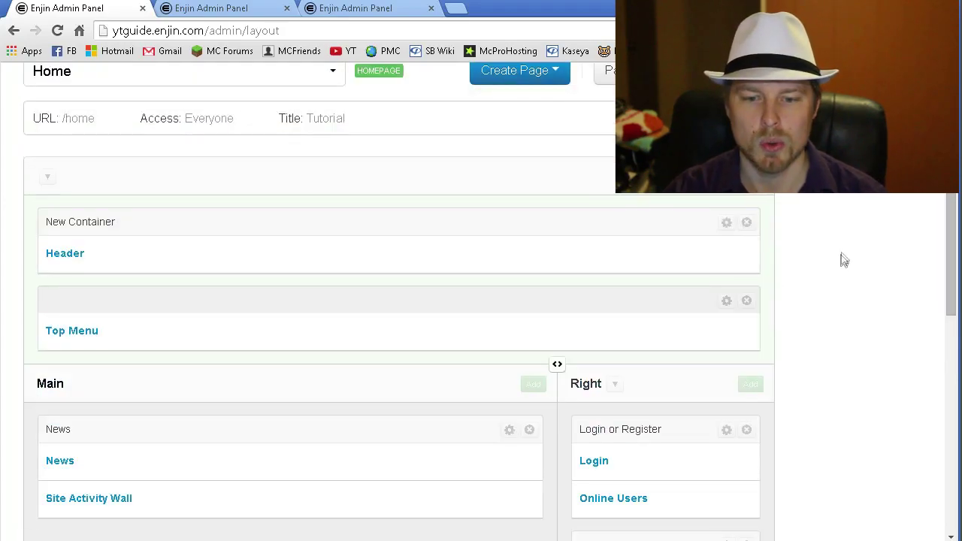
scroll(857, 243, "up", 1)
left_click(319, 147)
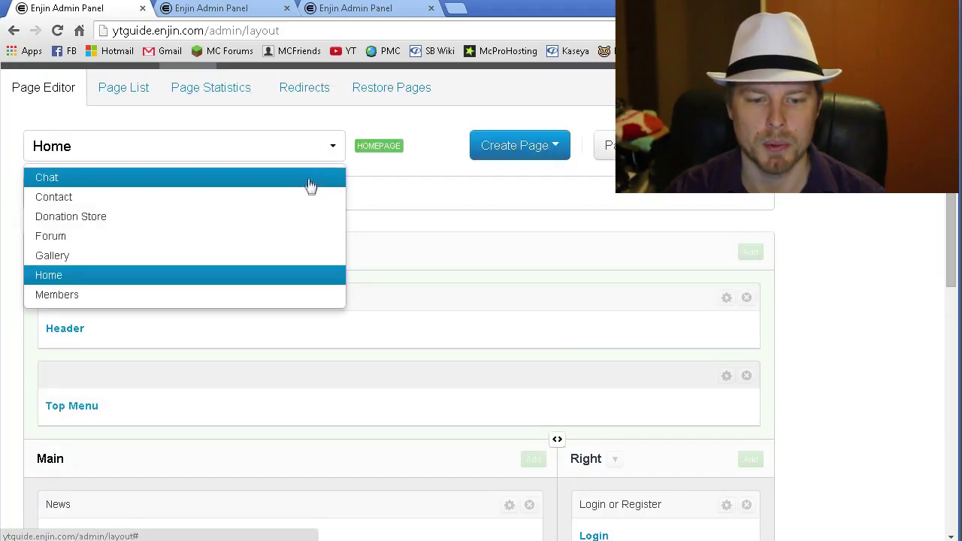
left_click(88, 218)
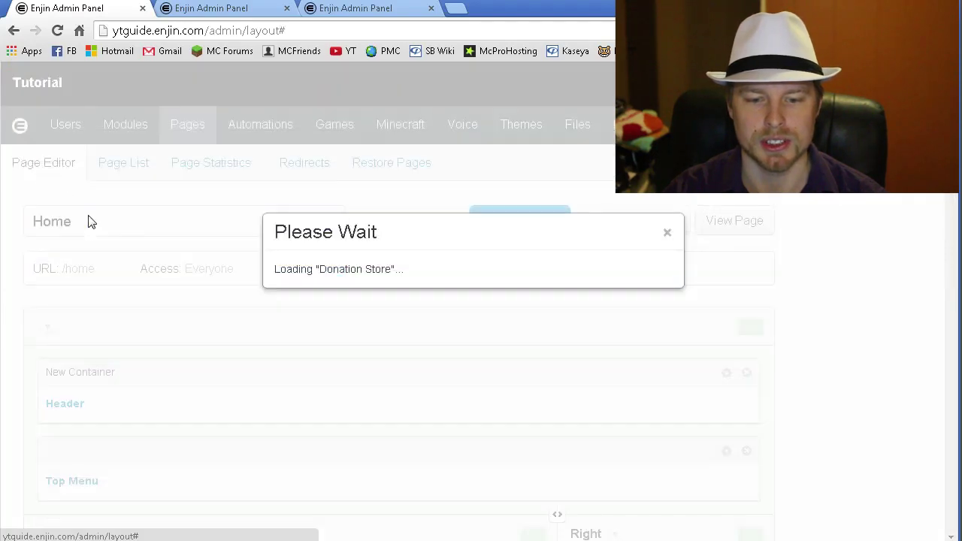
- Add an empty row under Latest Purchases without adding a module
scroll(752, 233, "down", 1)
scroll(762, 237, "down", 3)
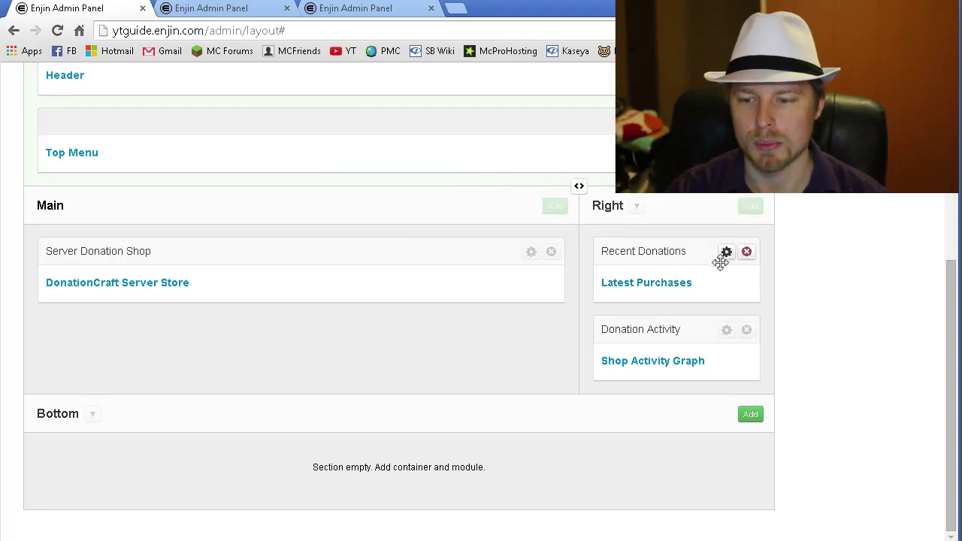
left_click(747, 289)
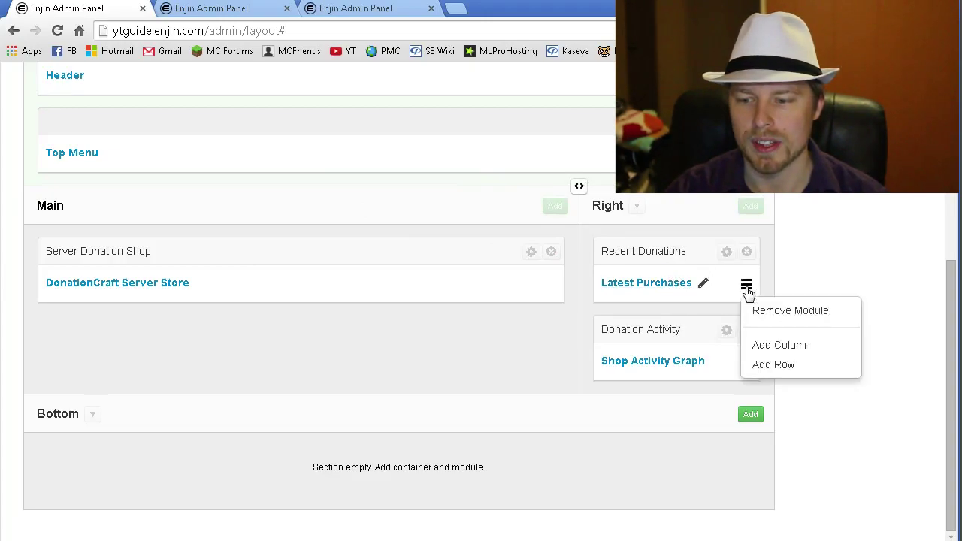
left_click(773, 365)
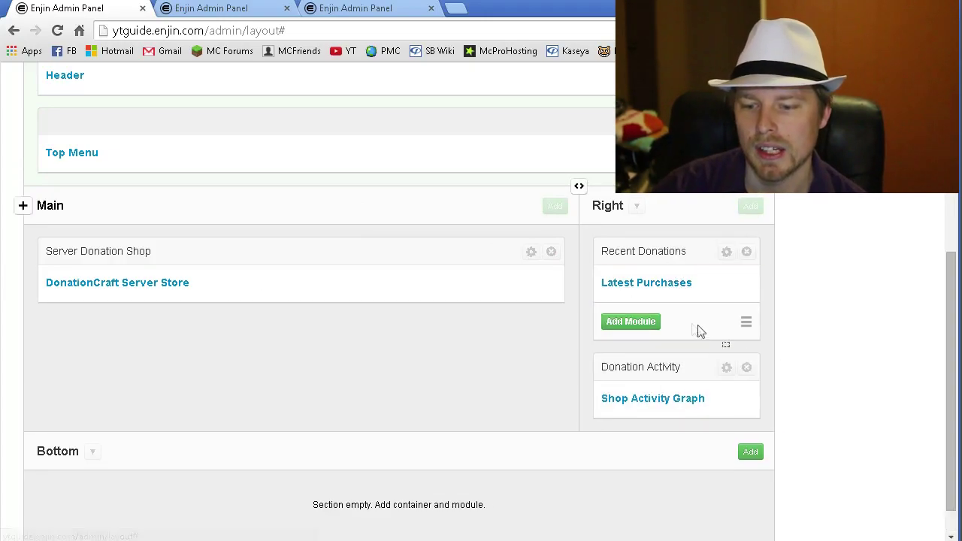
left_click(643, 323)
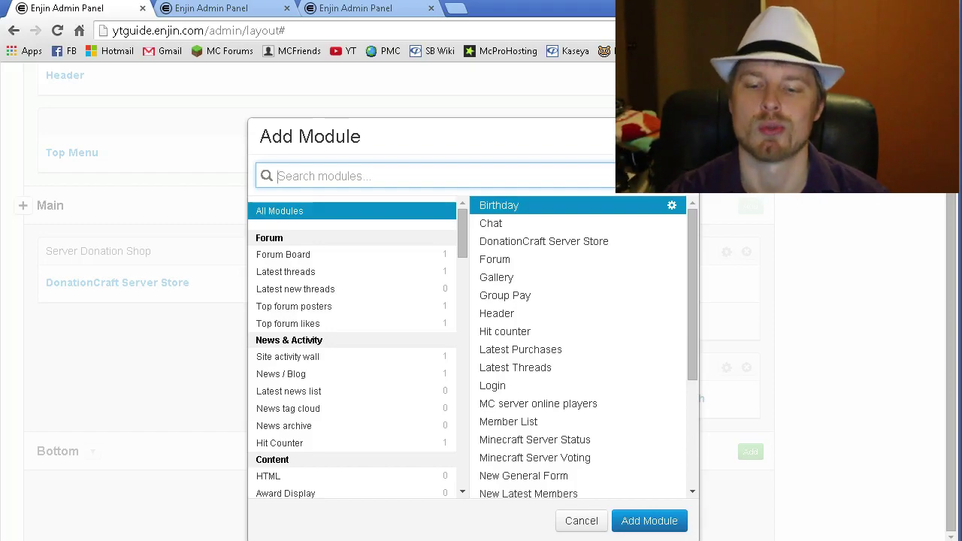
key("Escape")
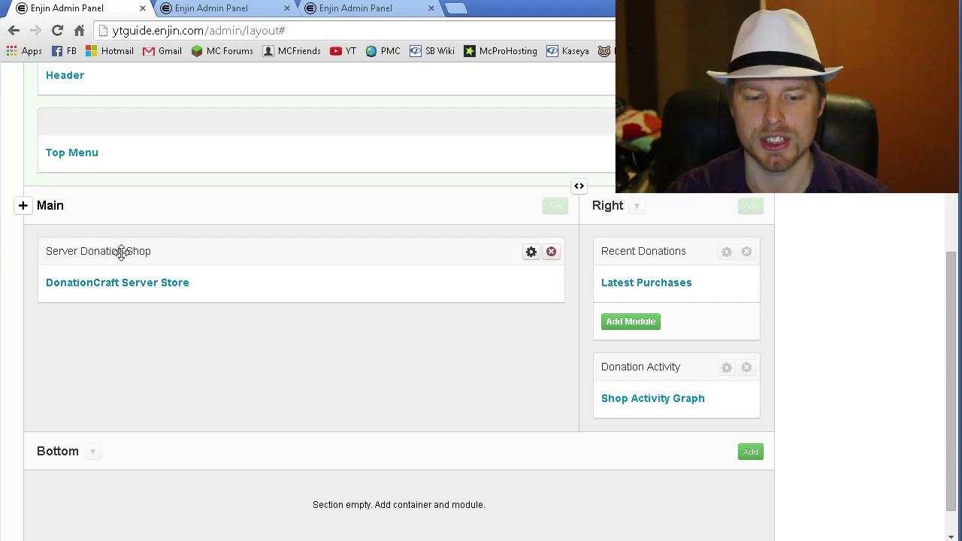
- Move Recent Donations below Donation Activity in the Right column
left_click_drag(602, 251, 651, 347)
scroll(786, 284, "down", 1)
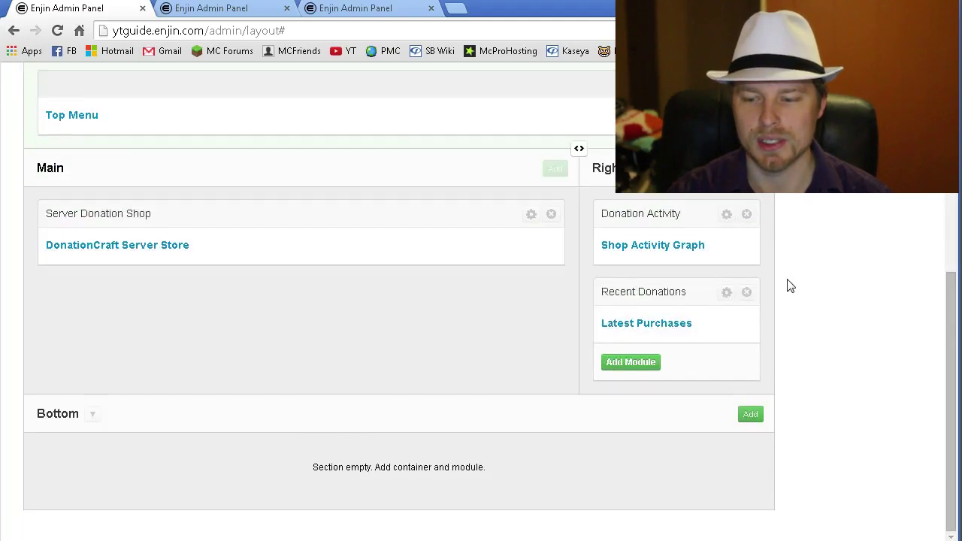
left_click(55, 415)
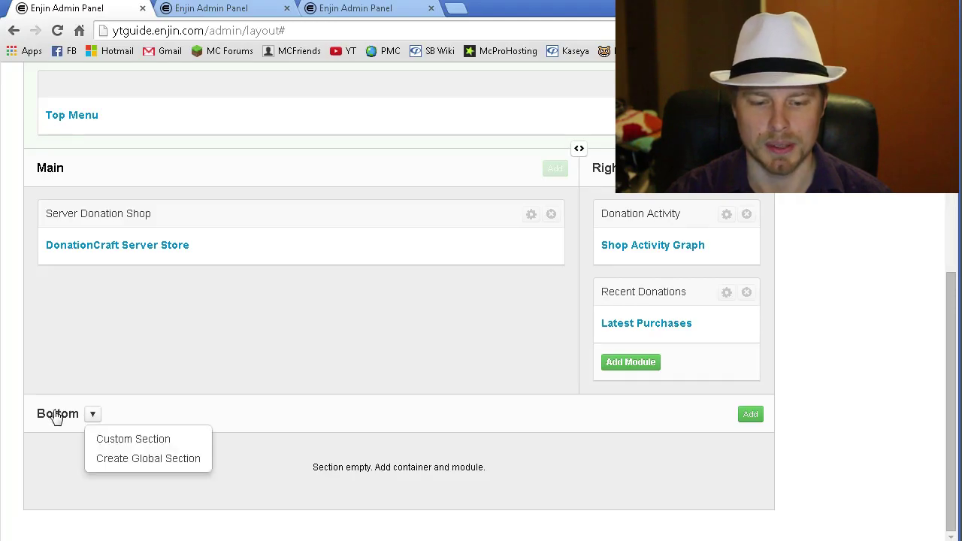
left_click(823, 378)
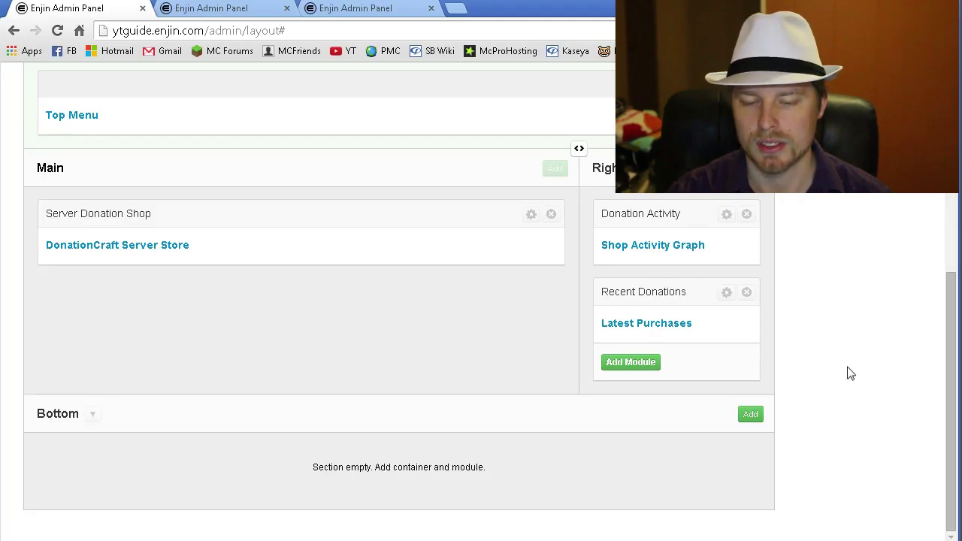
scroll(848, 374, "up", 5)
scroll(848, 374, "down", 2)
scroll(848, 374, "up", 2)
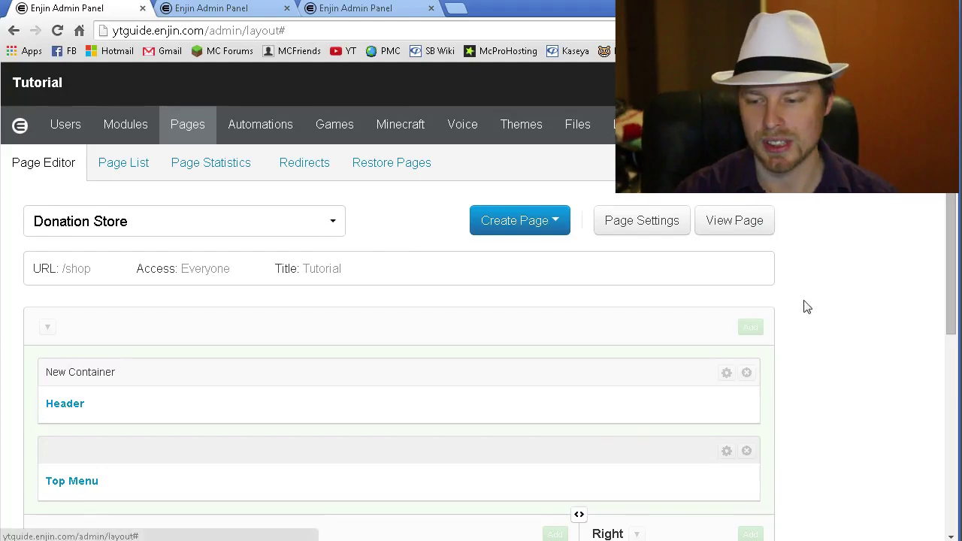
scroll(806, 307, "down", 2)
scroll(806, 307, "down", 2)
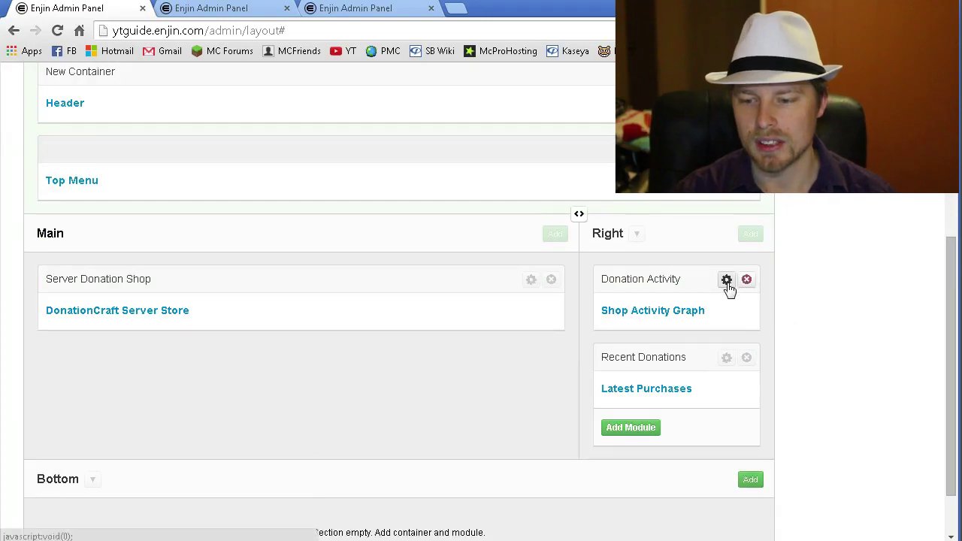
left_click(728, 280)
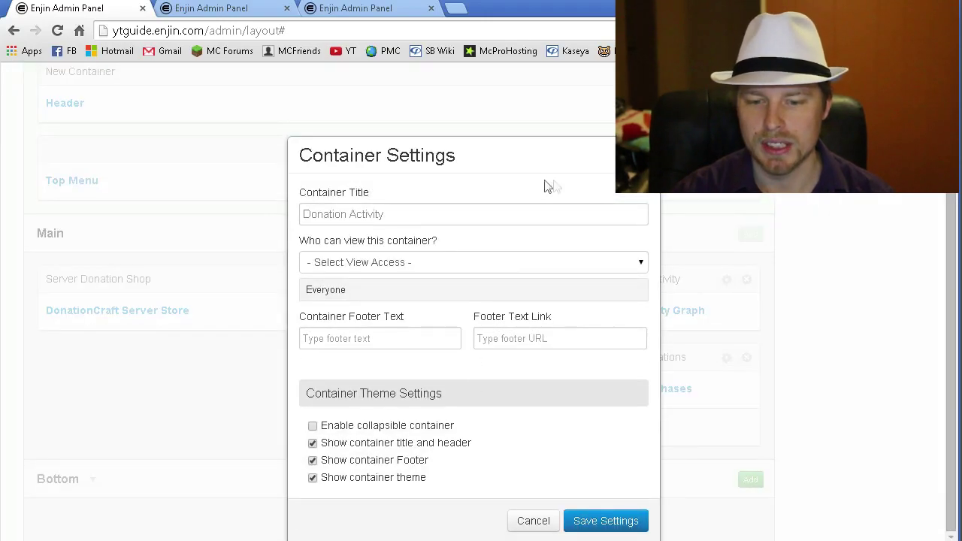
left_click(834, 269)
scroll(834, 268, "up", 4)
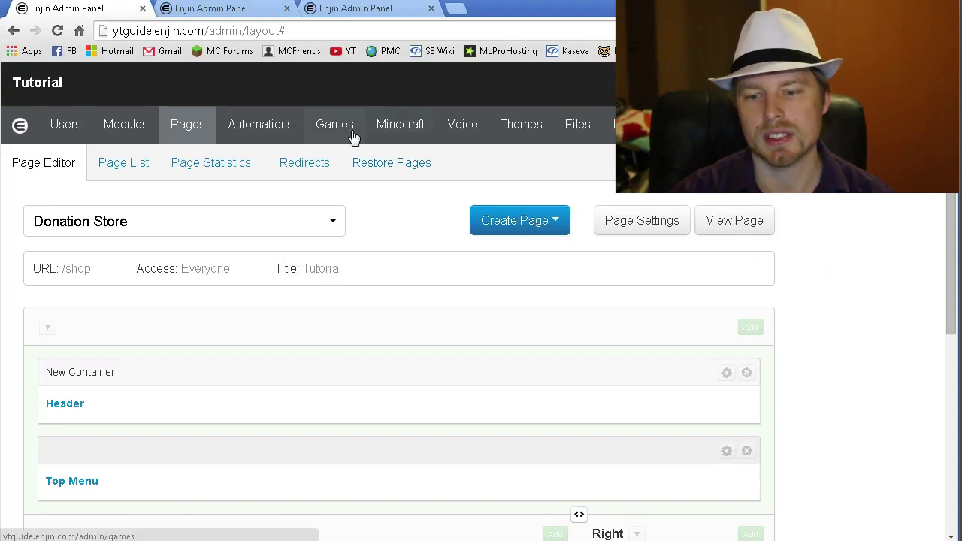
- Apply the Note Paper theme layout to the site and confirm
left_click(521, 126)
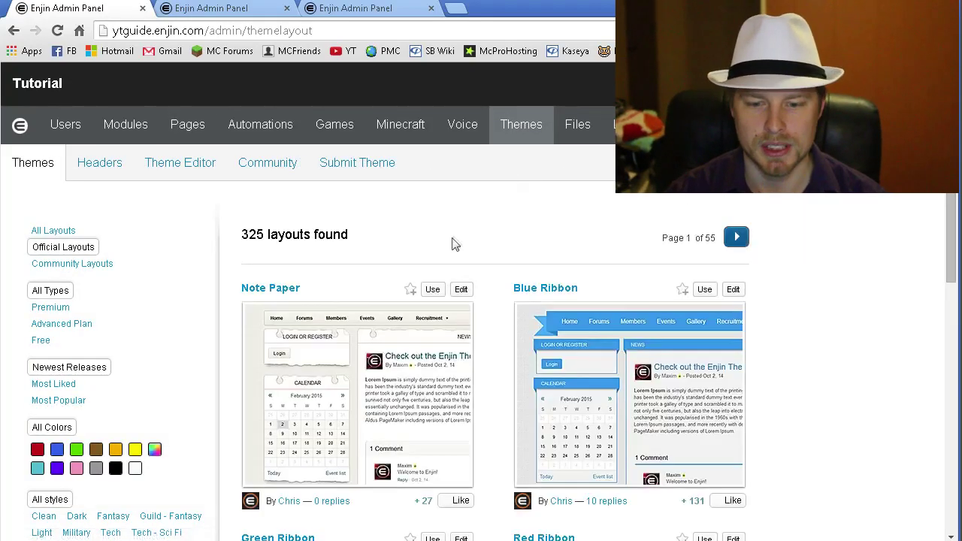
scroll(842, 275, "down", 1)
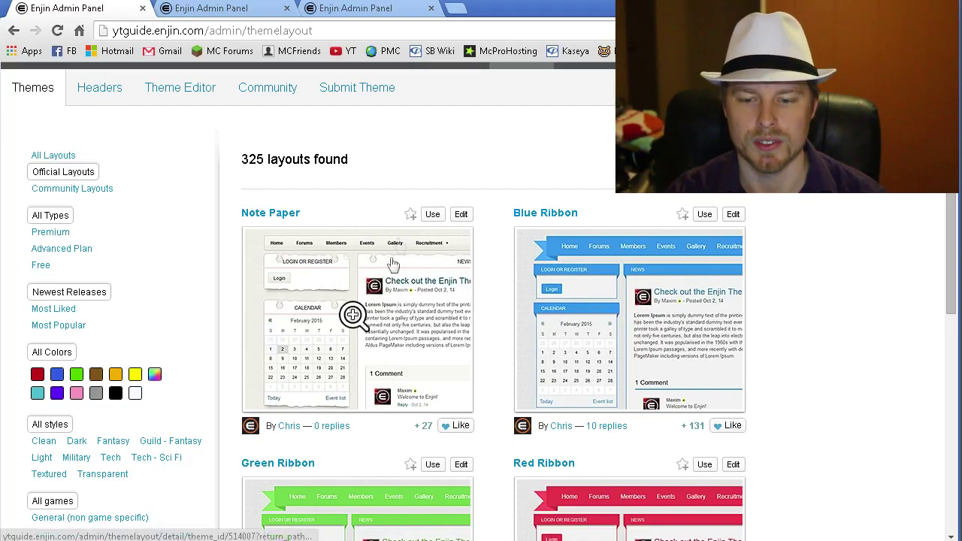
left_click(432, 214)
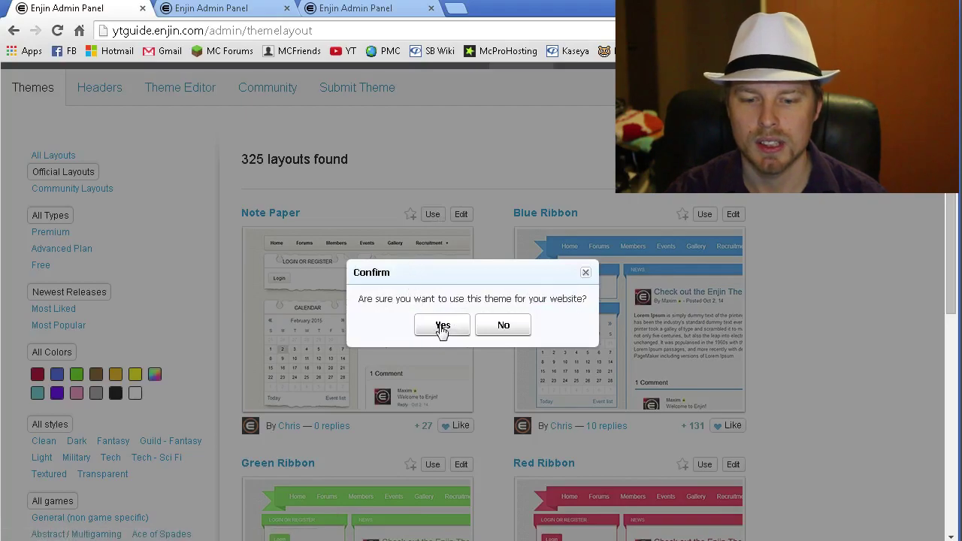
left_click(443, 325)
scroll(341, 215, "up", 1)
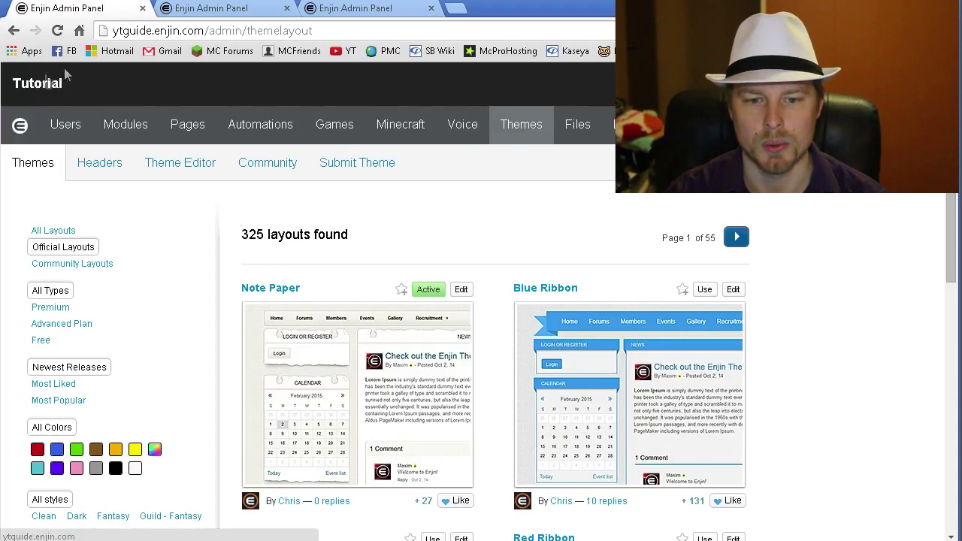
- Load the site's home page in the other tab, then return to the themes gallery
left_click(211, 9)
left_click(210, 32)
left_click(210, 33)
key("shift+End")
key("Delete")
key("Return")
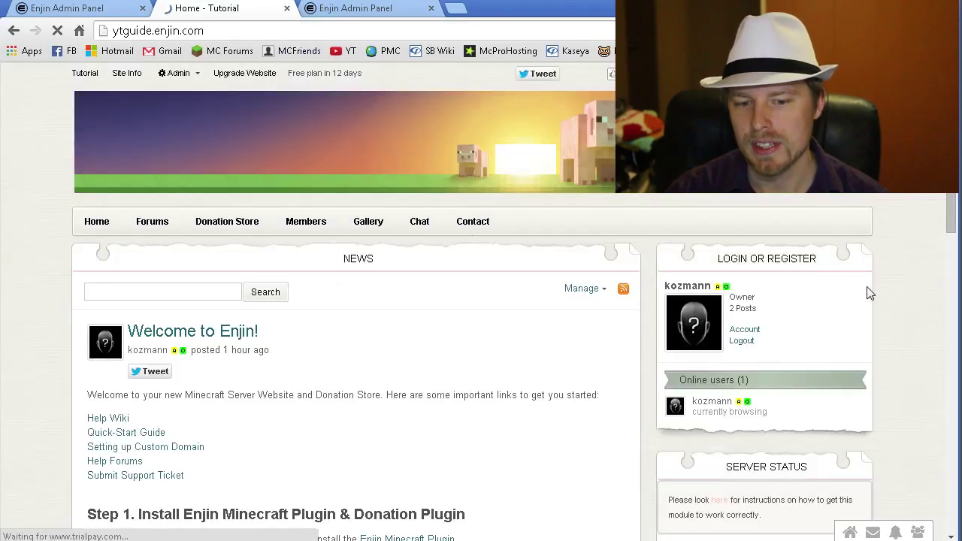
left_click(68, 8)
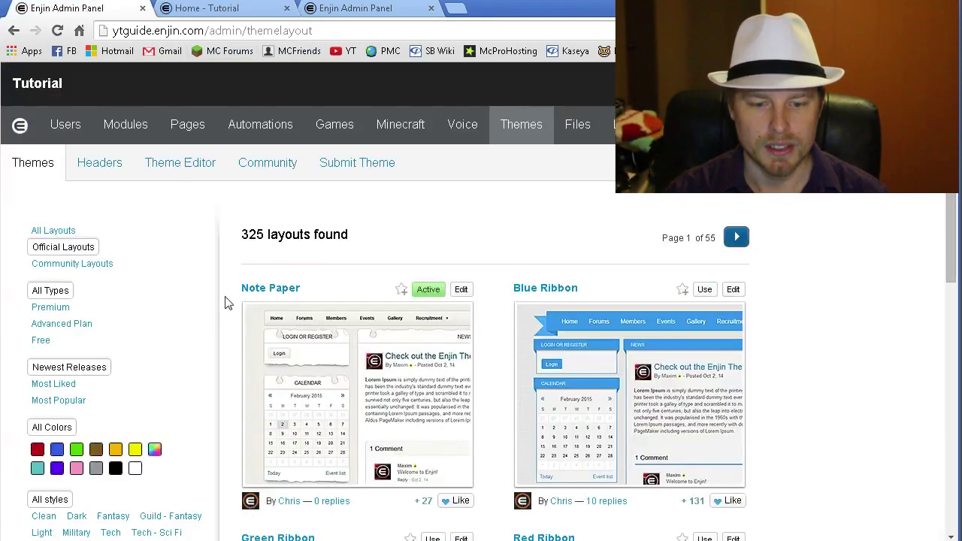
scroll(228, 303, "down", 8)
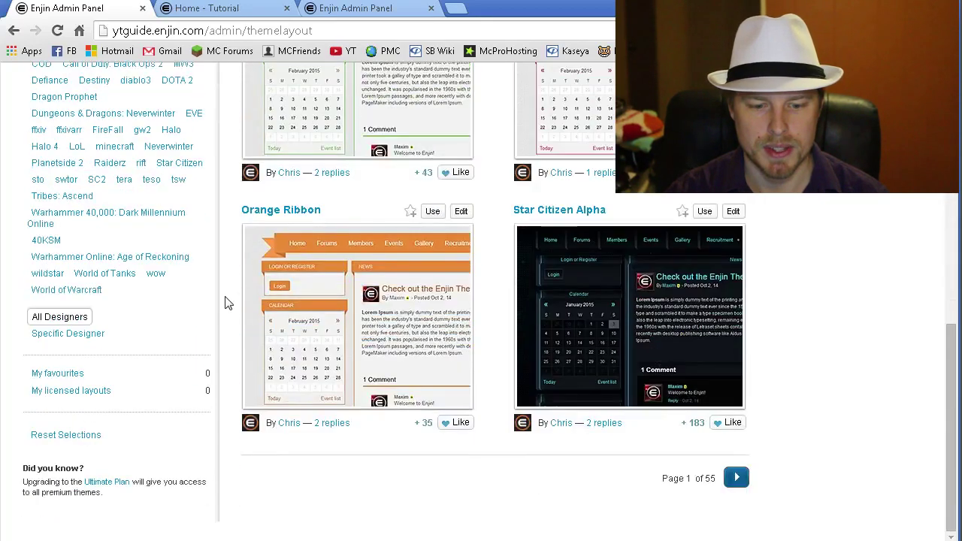
scroll(193, 298, "up", 8)
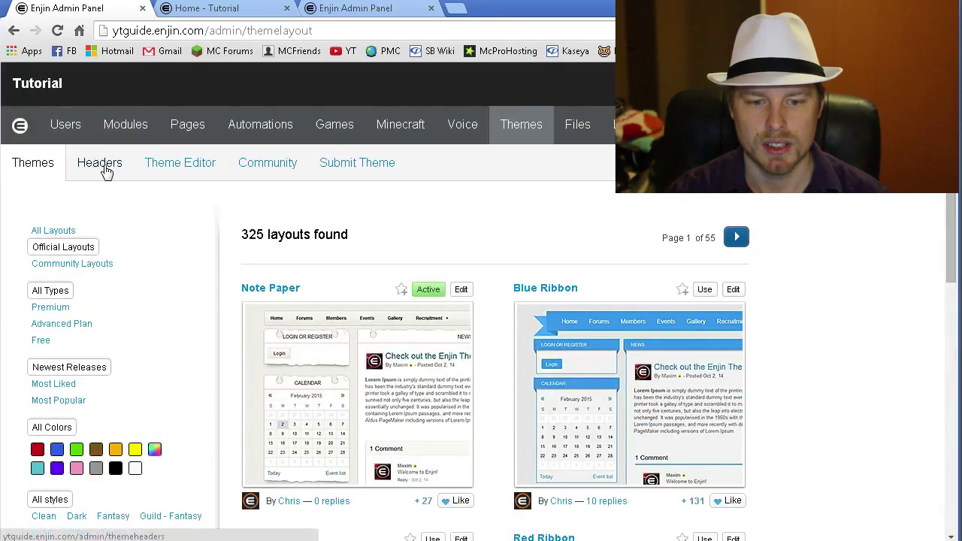
- Apply the Bad Trip header from the headers gallery
left_click(170, 167)
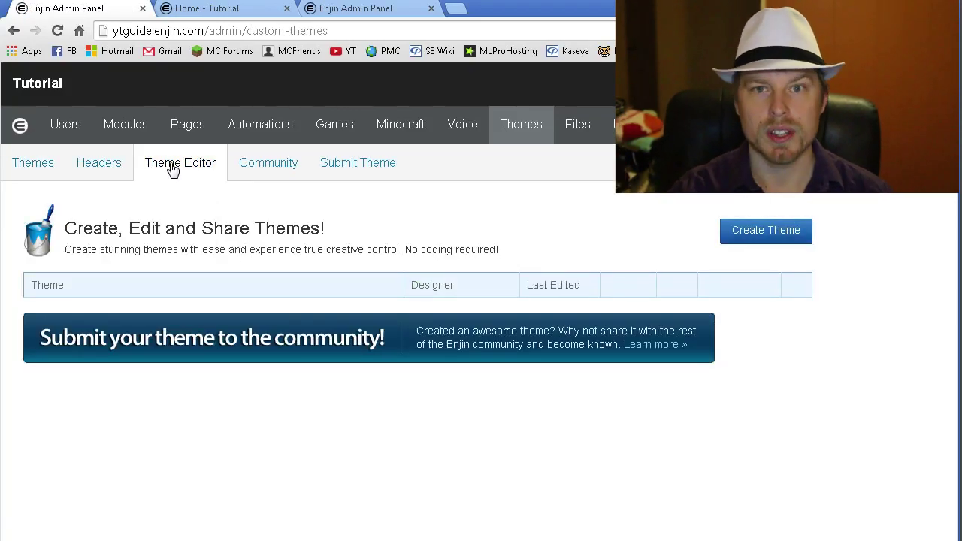
left_click(101, 167)
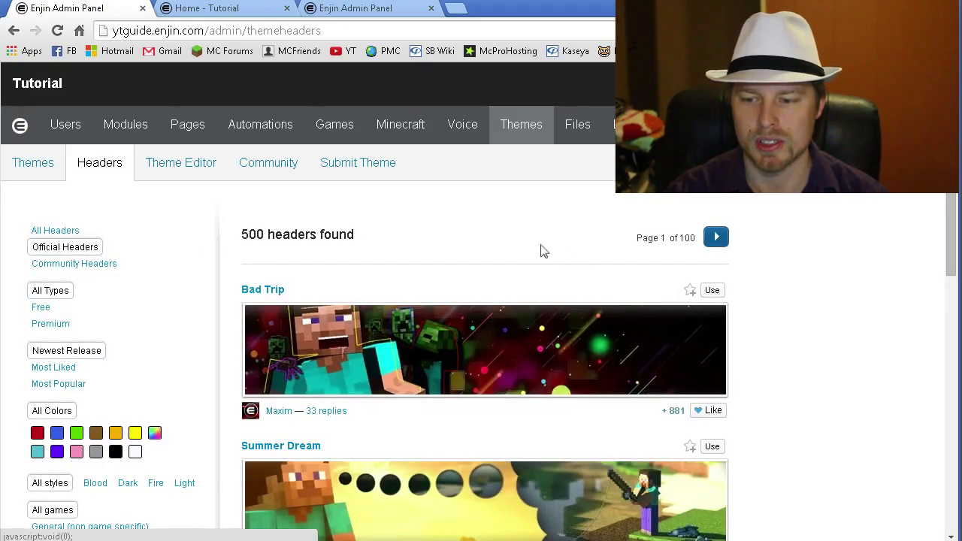
left_click(712, 290)
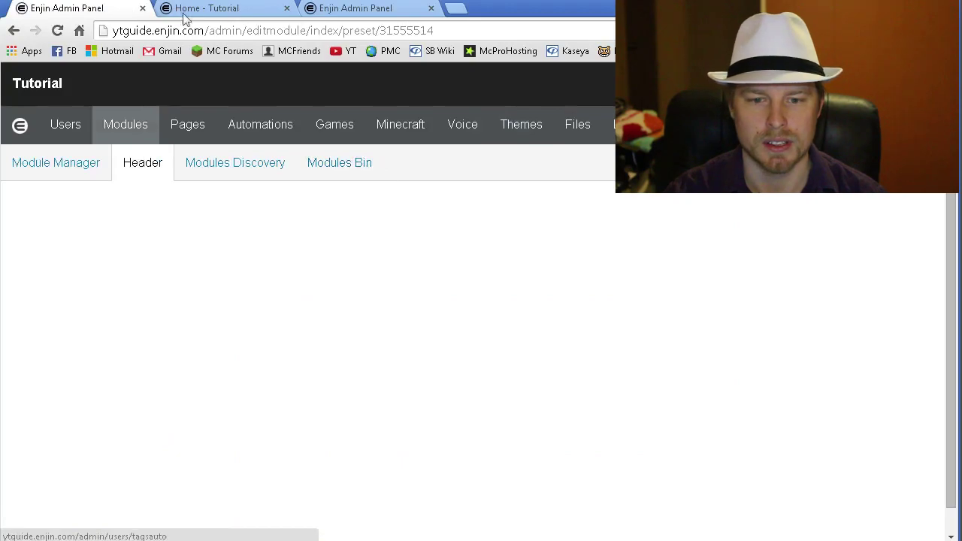
- Reload the live home page to check the new header, then return to the admin Header module
left_click(197, 9)
left_click(232, 30)
key("Return")
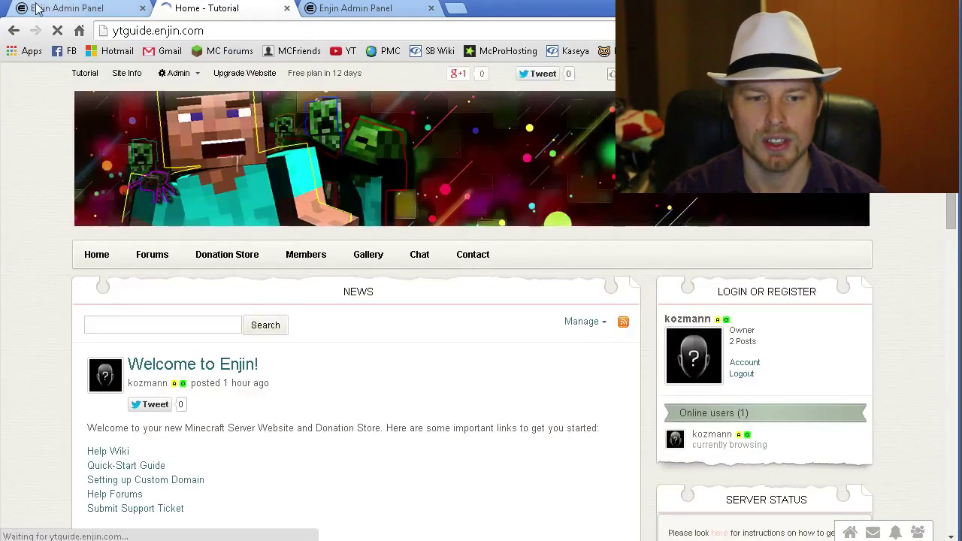
left_click(67, 9)
scroll(482, 295, "down", 3)
left_click(715, 343)
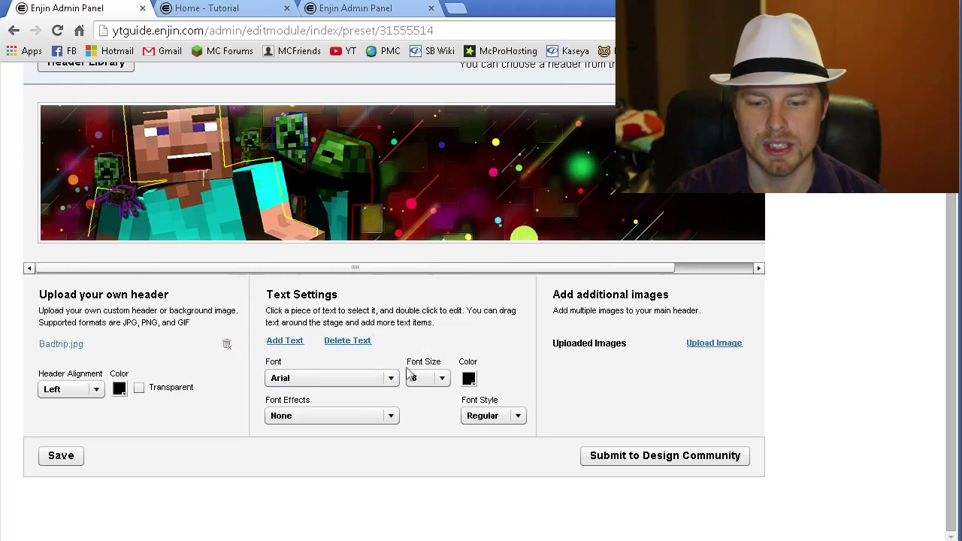
scroll(228, 400, "up", 2)
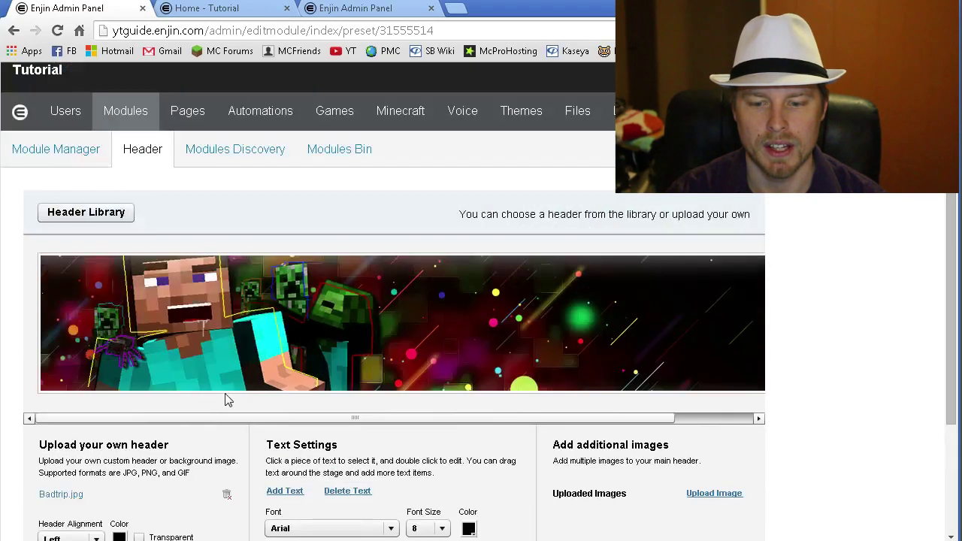
scroll(228, 400, "up", 1)
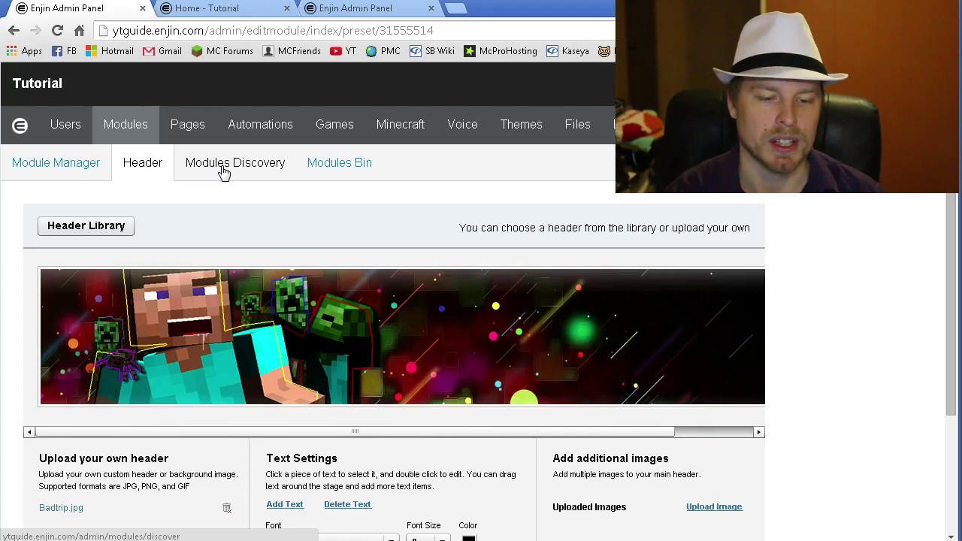
- Browse the Module Manager's list of site modules
left_click(127, 126)
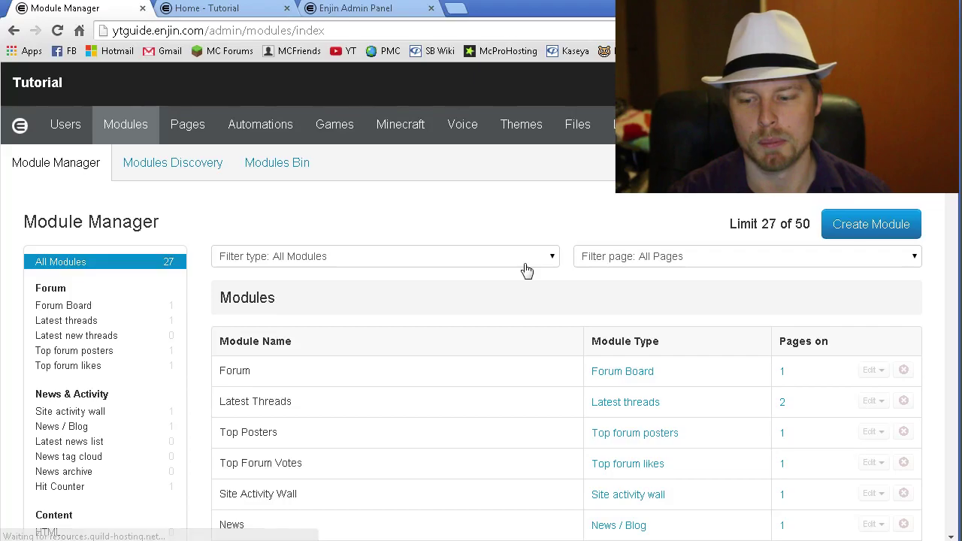
scroll(524, 270, "down", 2)
scroll(524, 271, "down", 1)
scroll(526, 270, "down", 4)
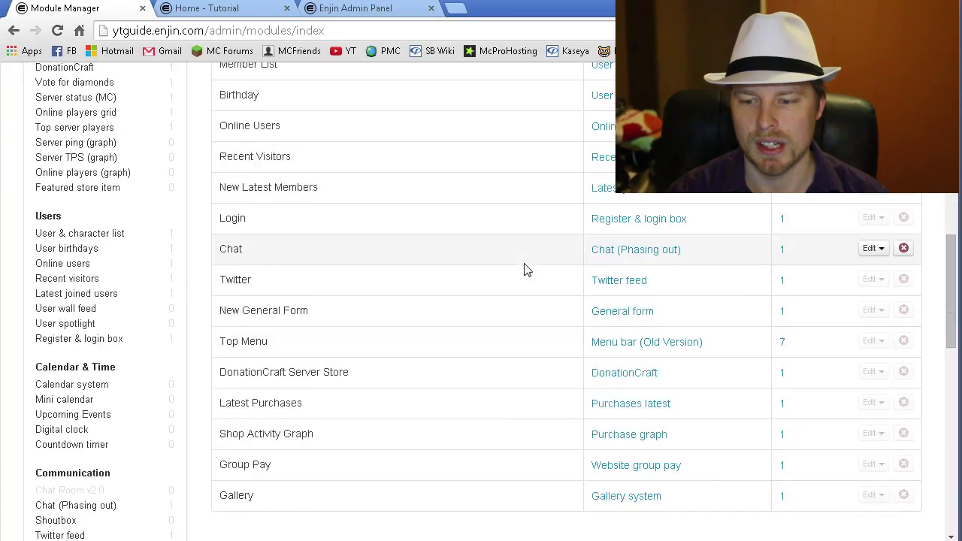
scroll(527, 271, "up", 8)
scroll(527, 271, "down", 3)
scroll(526, 271, "down", 4)
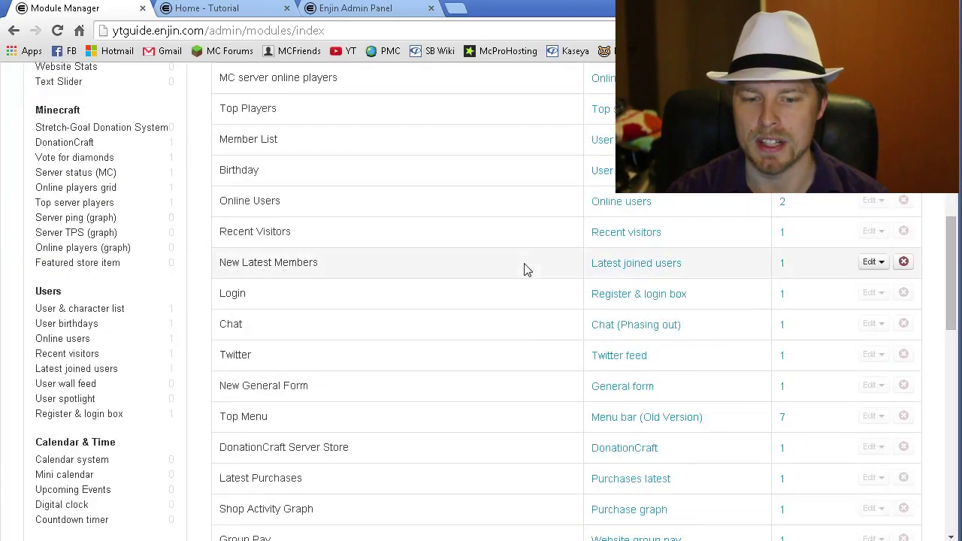
scroll(526, 271, "down", 4)
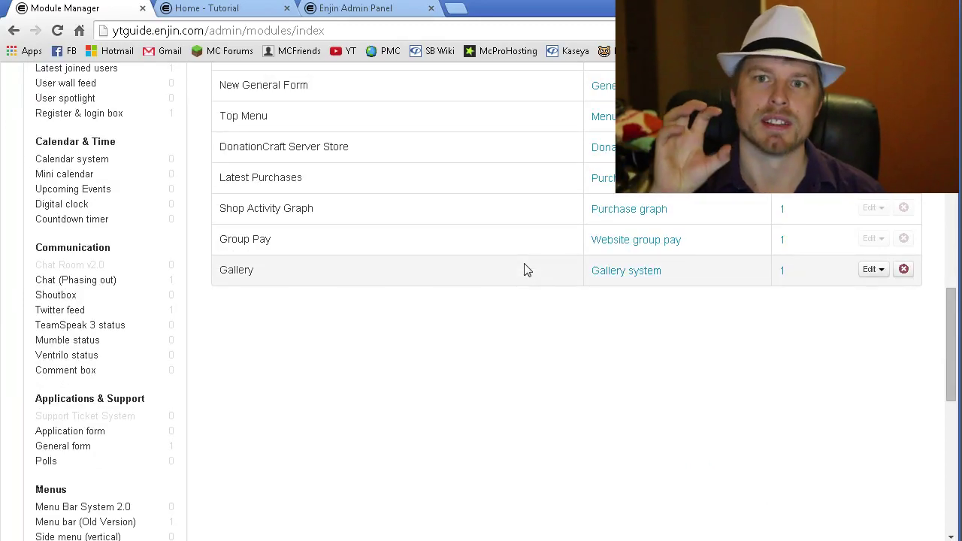
scroll(528, 273, "up", 3)
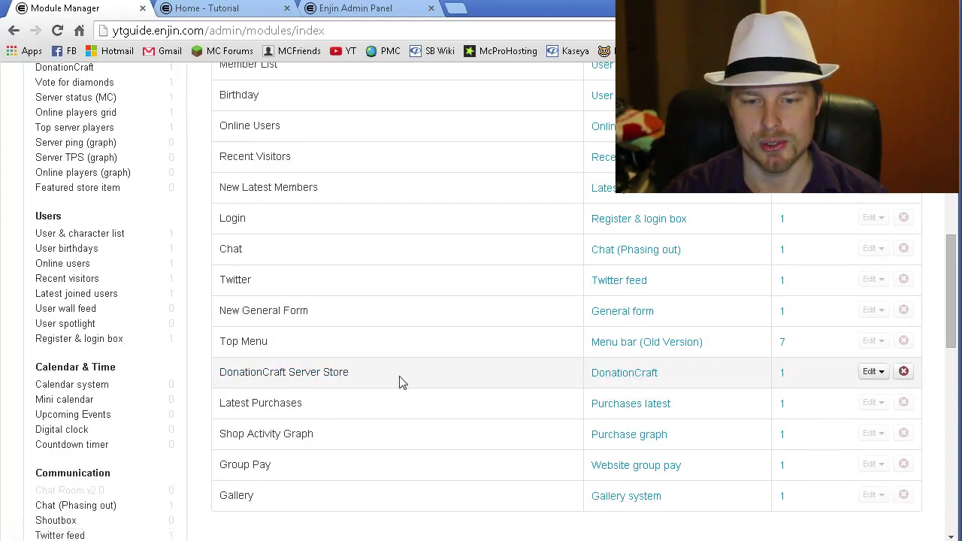
scroll(402, 382, "up", 6)
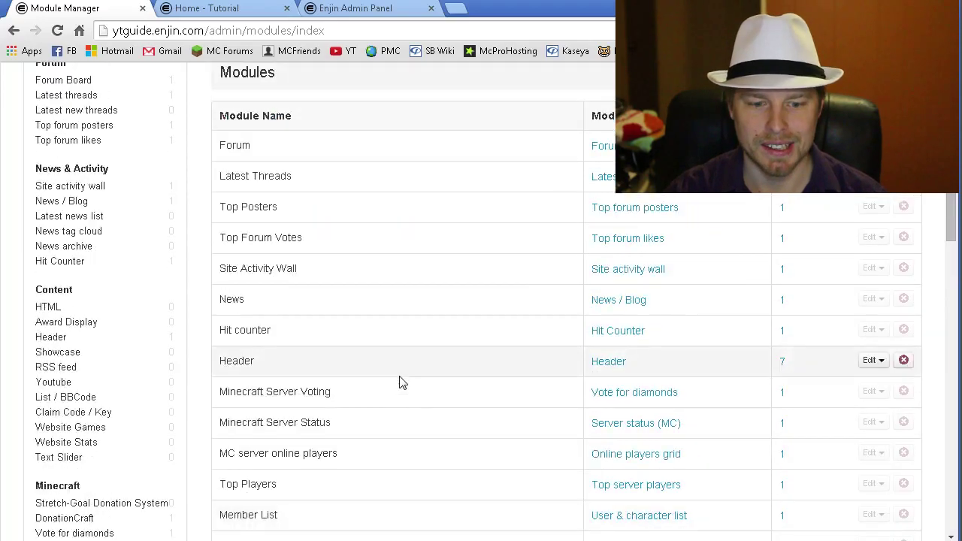
scroll(402, 382, "up", 1)
scroll(403, 382, "down", 6)
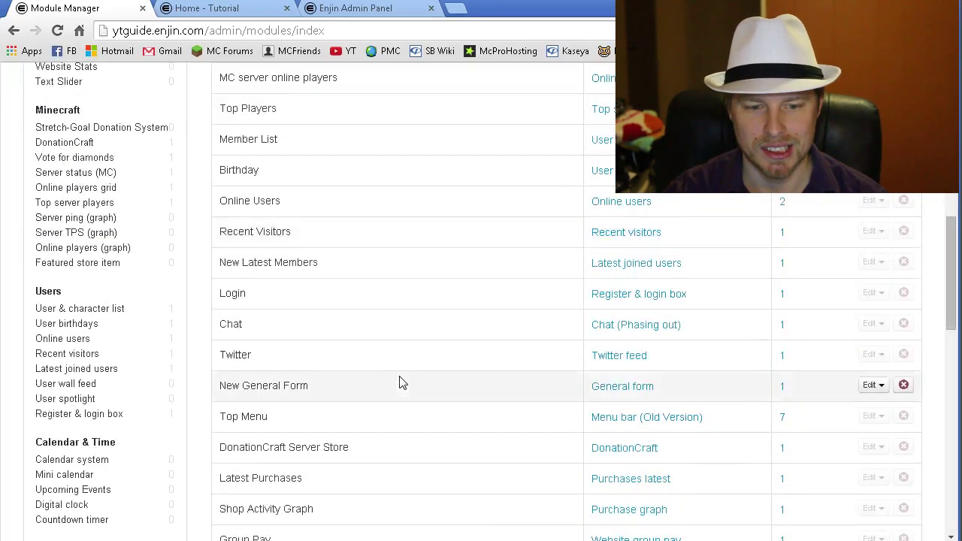
- List the Vote for diamonds modules and open Minecraft Server Voting for editing
mouse_move(98, 235)
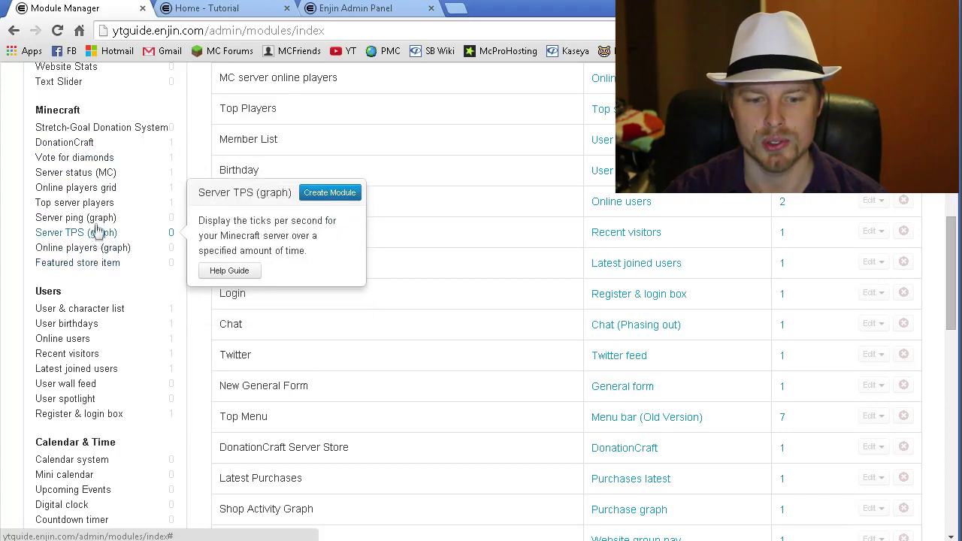
mouse_move(98, 209)
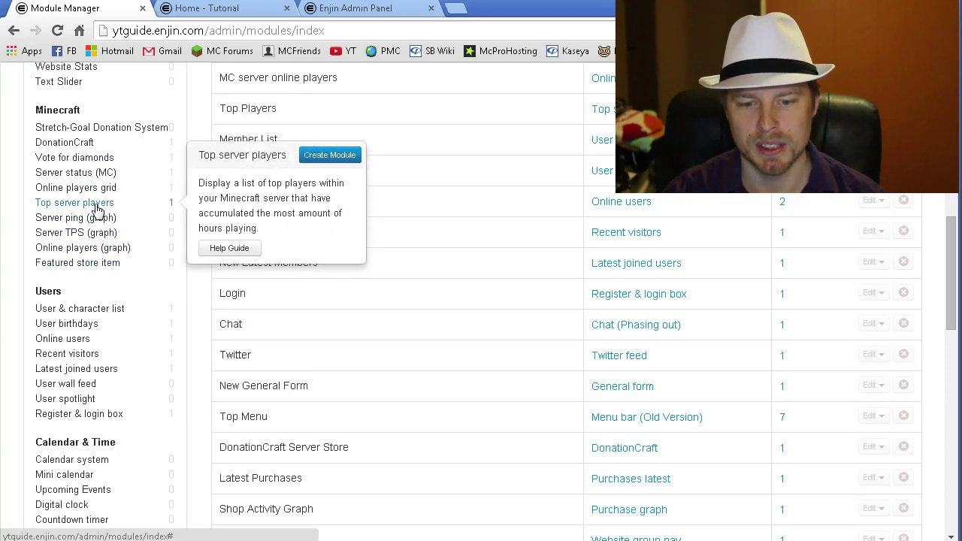
mouse_move(97, 191)
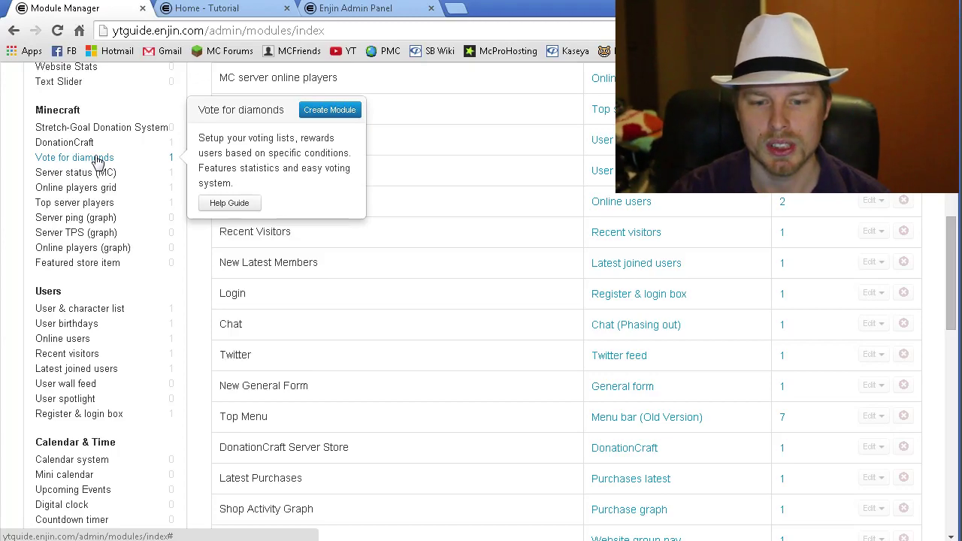
left_click(97, 161)
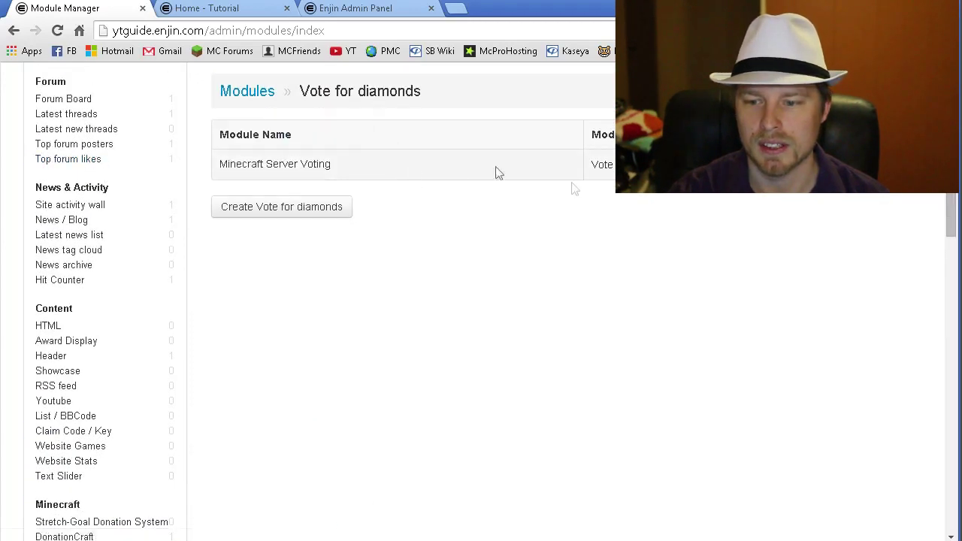
left_click(887, 164)
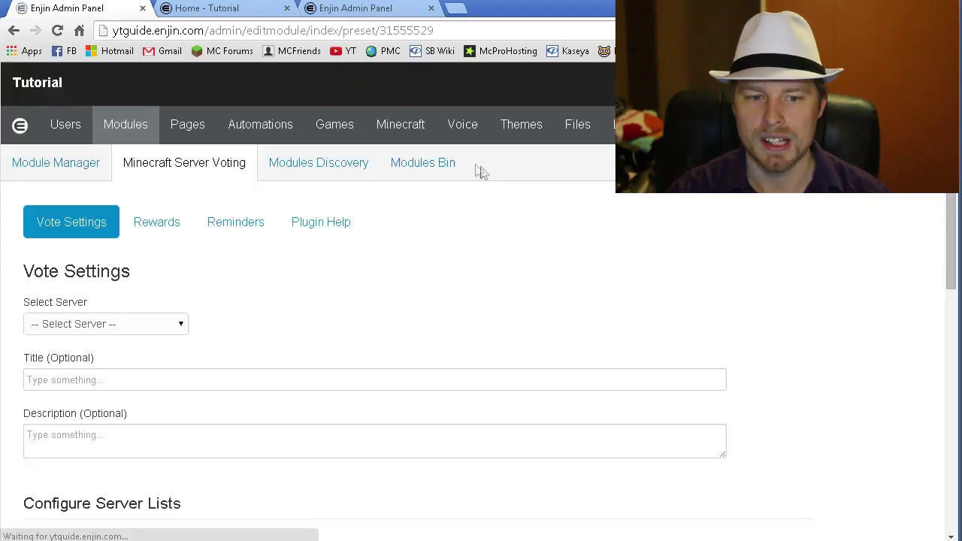
- Select the Guide (ON) server in the vote settings and review the remaining settings
scroll(361, 338, "down", 2)
left_click(168, 176)
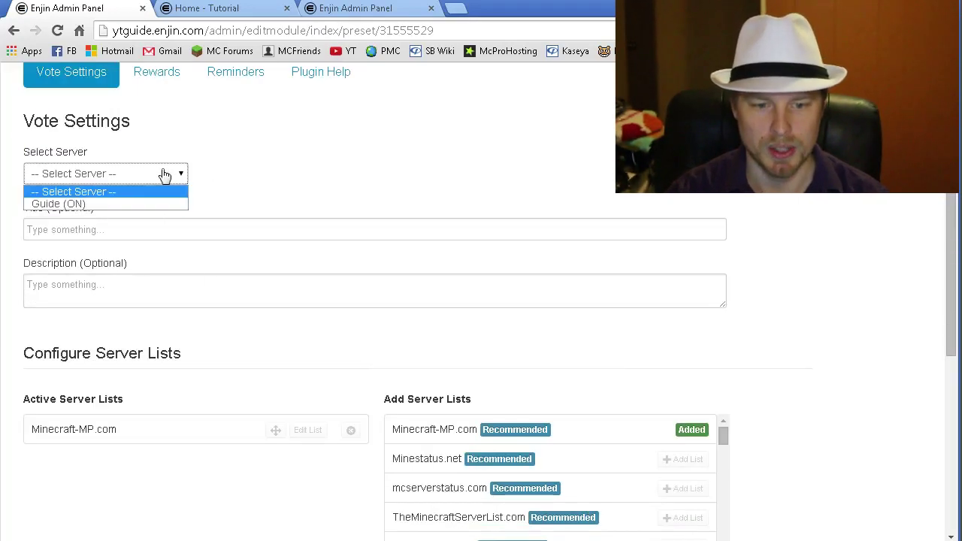
left_click(161, 206)
left_click(160, 236)
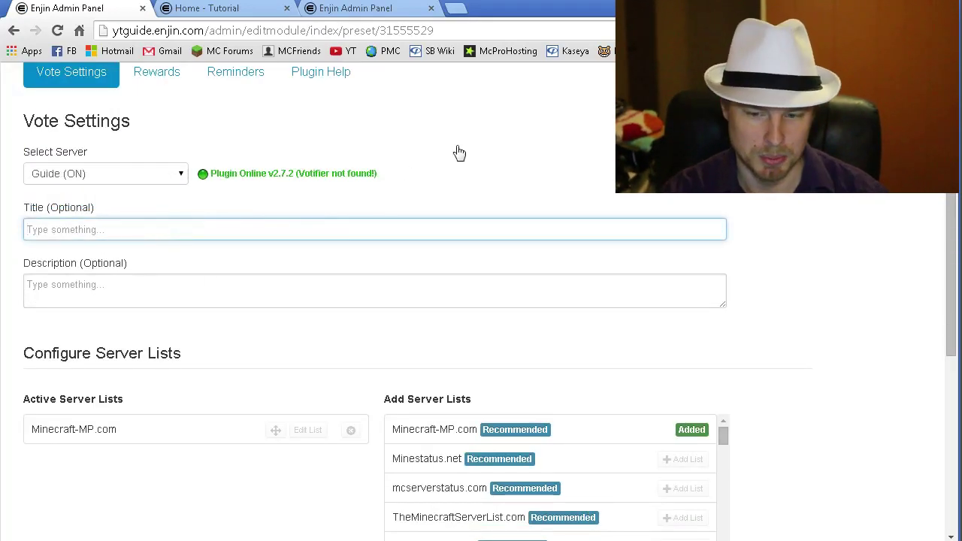
scroll(318, 192, "down", 1)
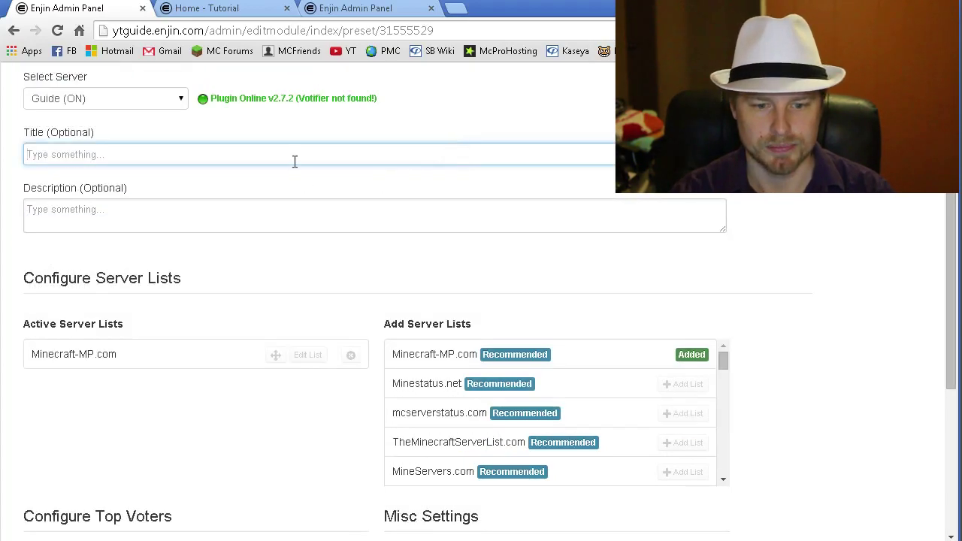
scroll(295, 160, "down", 2)
scroll(273, 293, "down", 1)
scroll(272, 292, "up", 1)
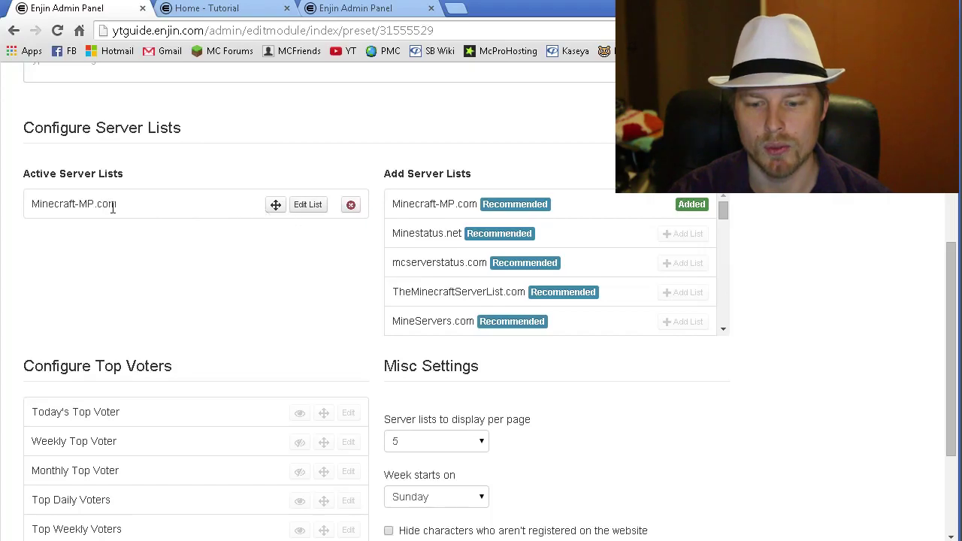
scroll(647, 301, "down", 3)
scroll(779, 371, "down", 2)
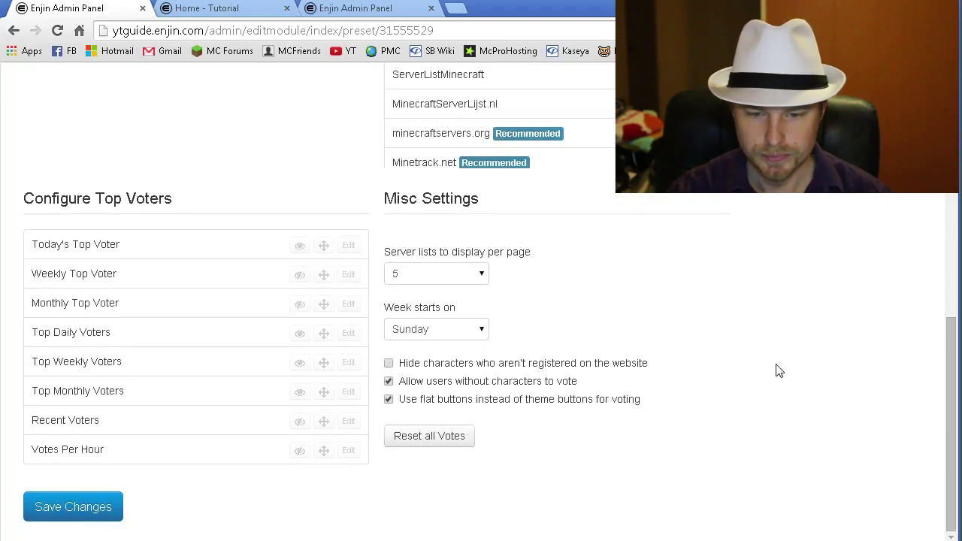
scroll(780, 371, "up", 5)
scroll(780, 371, "up", 2)
scroll(779, 371, "down", 6)
scroll(779, 371, "up", 3)
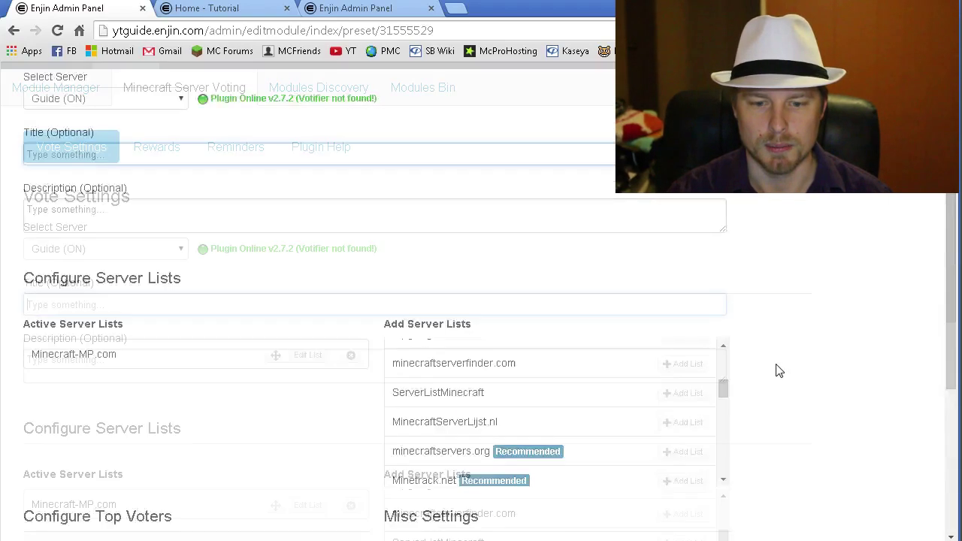
- Start a new vote reward named 'Money'
left_click(150, 154)
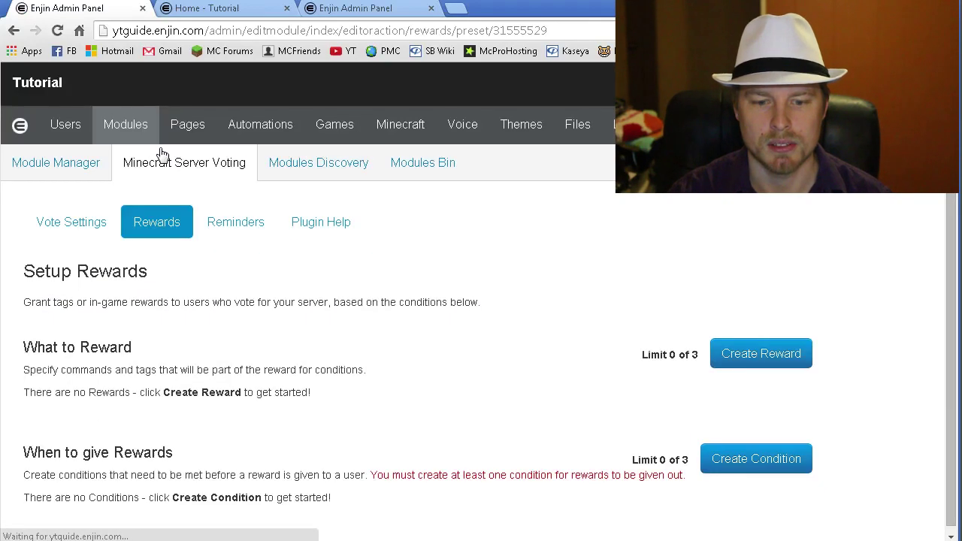
left_click(761, 354)
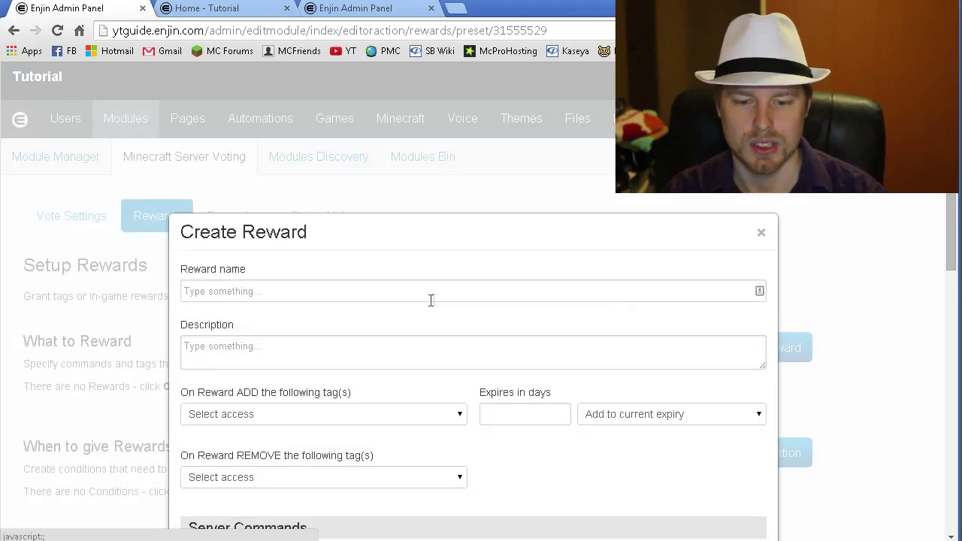
left_click(430, 293)
type("Money")
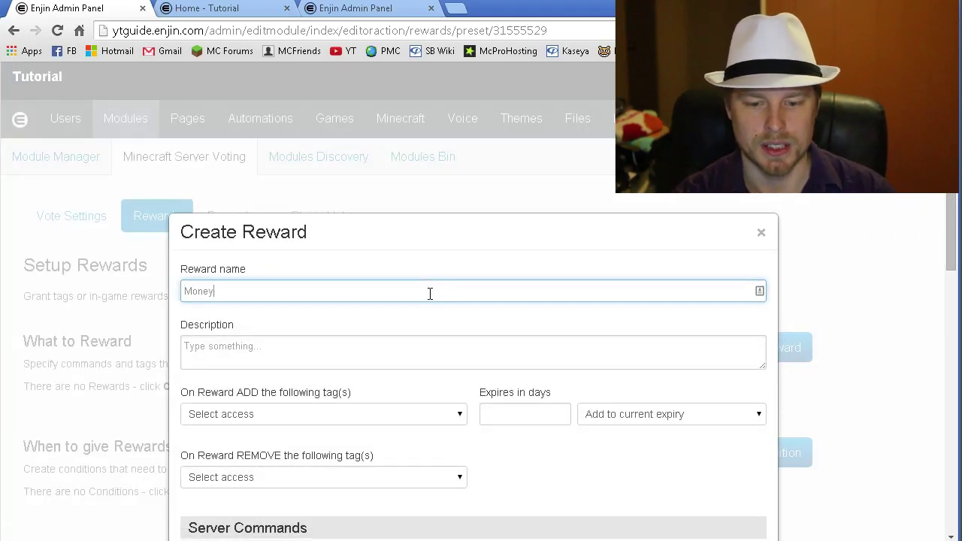
- Have the reward run 'eco give {uuid} 50' on the Guide server, requiring the user online
scroll(425, 282, "down", 4)
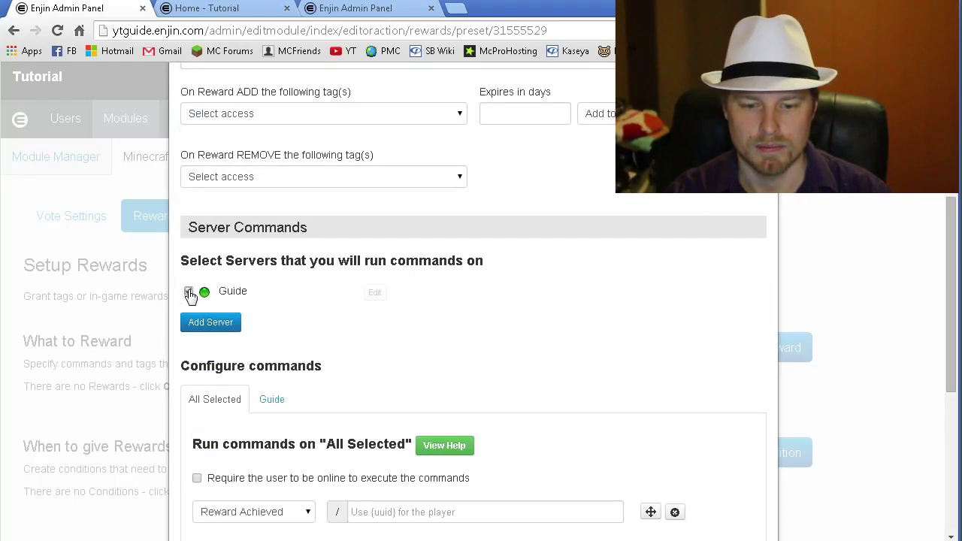
left_click(189, 292)
scroll(366, 314, "down", 4)
left_click(402, 213)
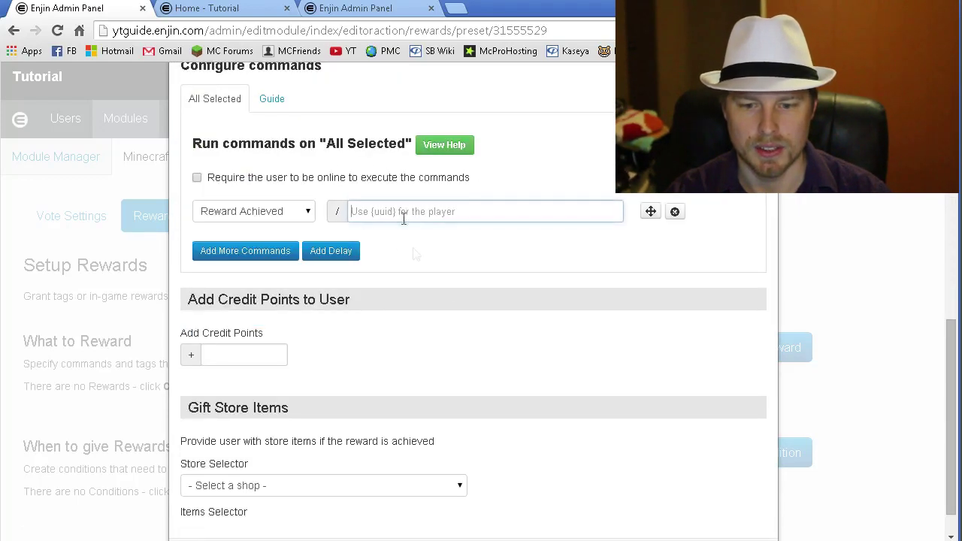
left_click(197, 181)
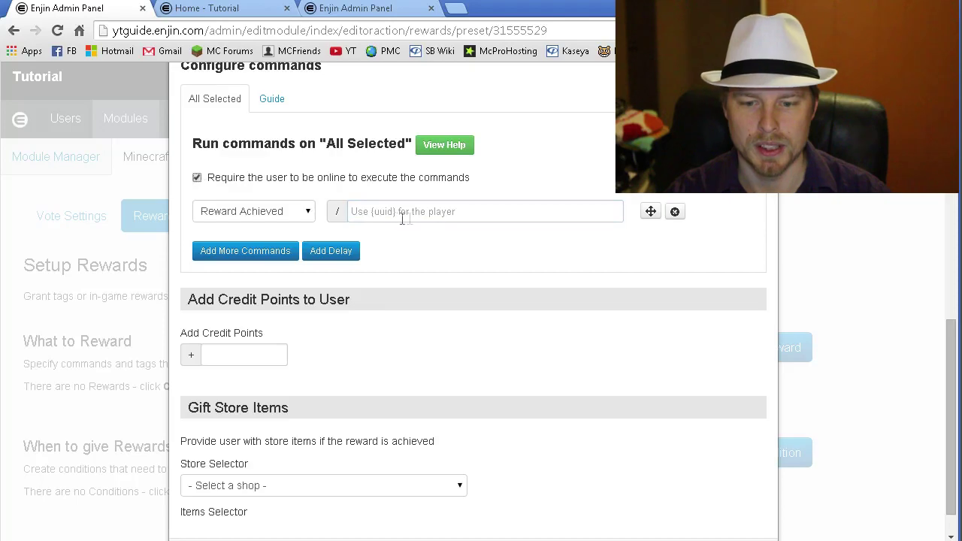
left_click(410, 218)
type("eco give {name")
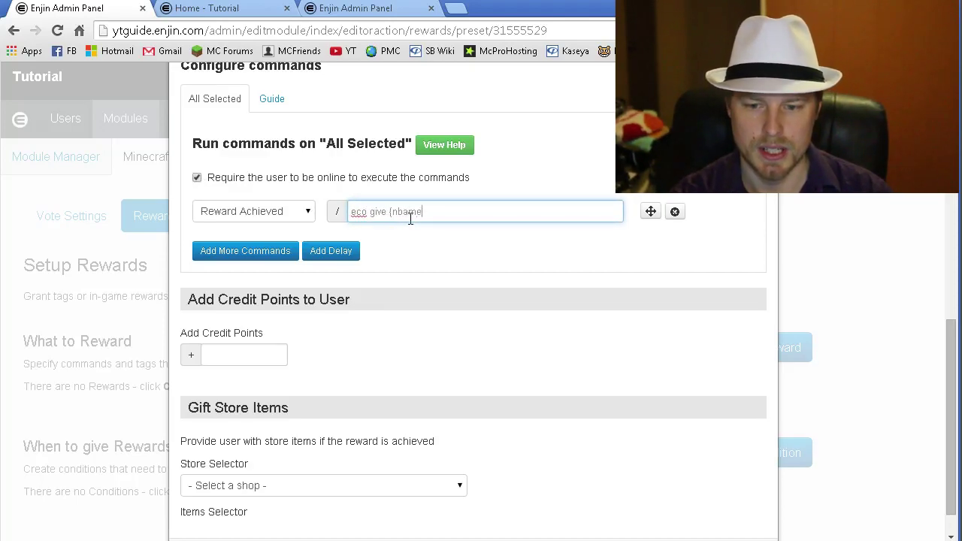
type("} 50")
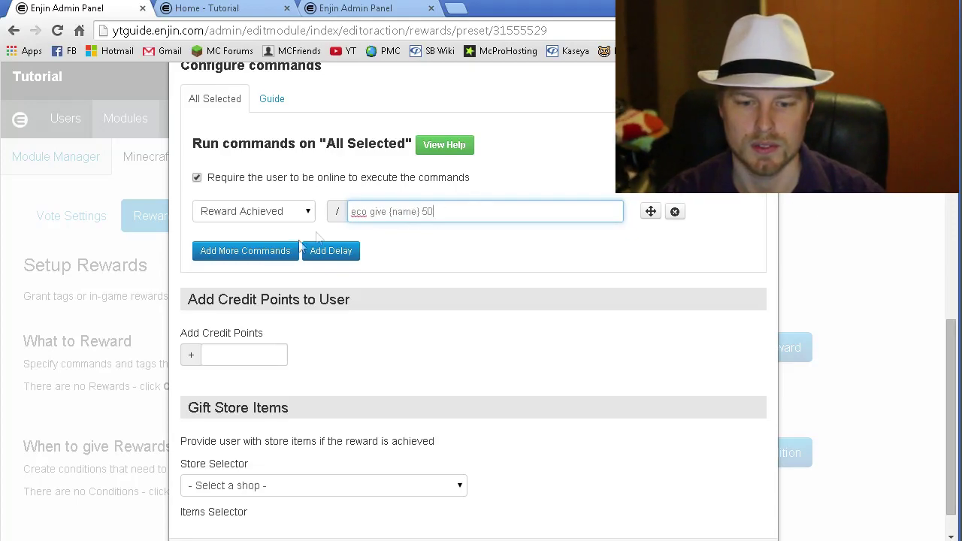
left_click_drag(467, 220, 178, 202)
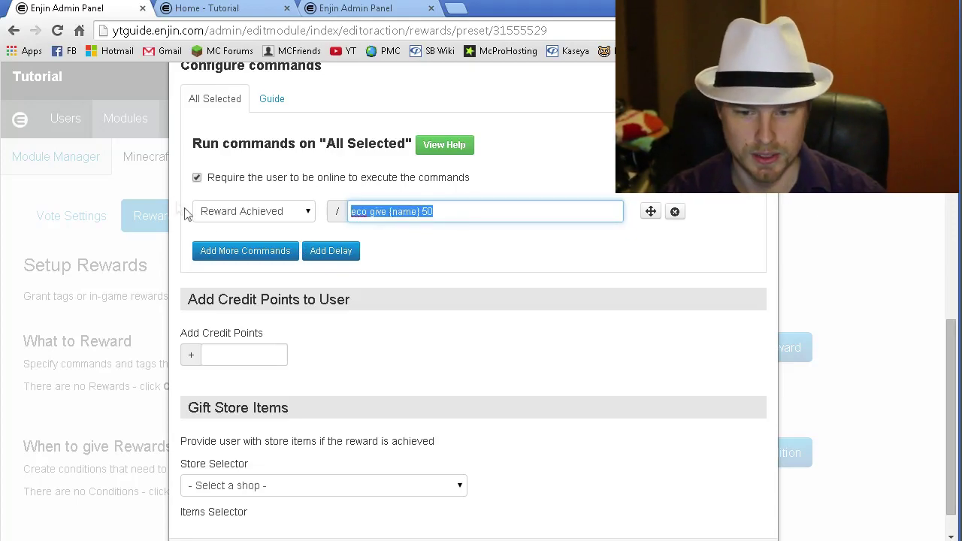
key("BackSpace")
key("ctrl+z")
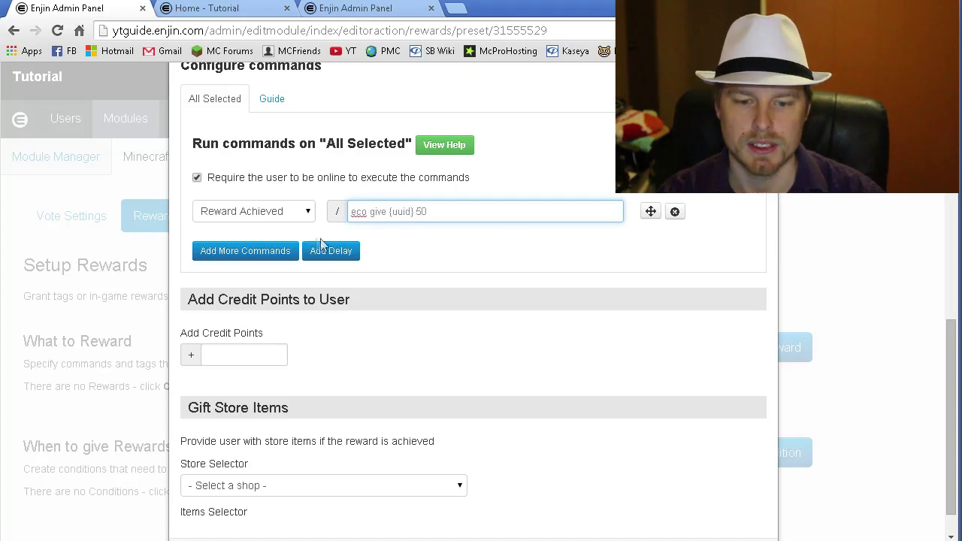
left_click(364, 257)
- Leave the gift store unselected and save the Money reward
scroll(368, 271, "down", 1)
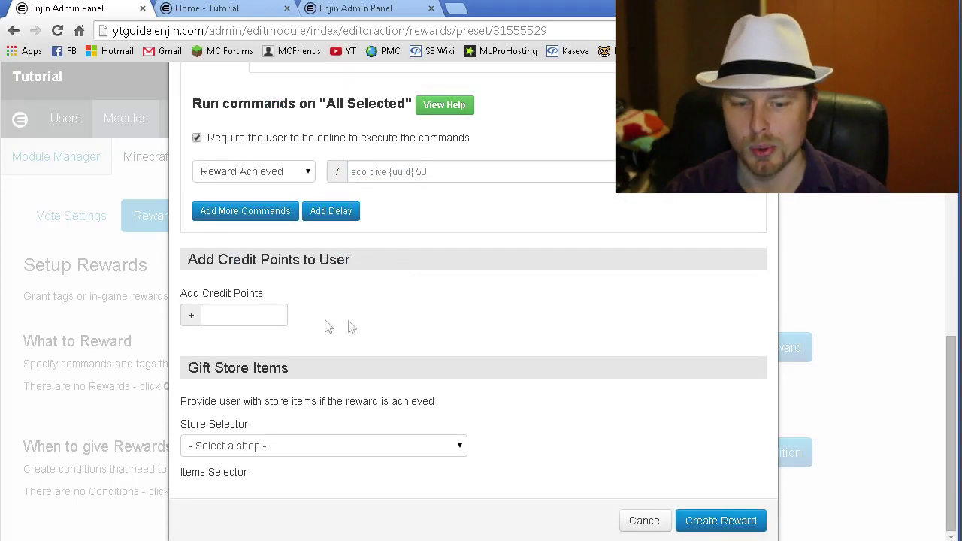
left_click(462, 451)
left_click(464, 456)
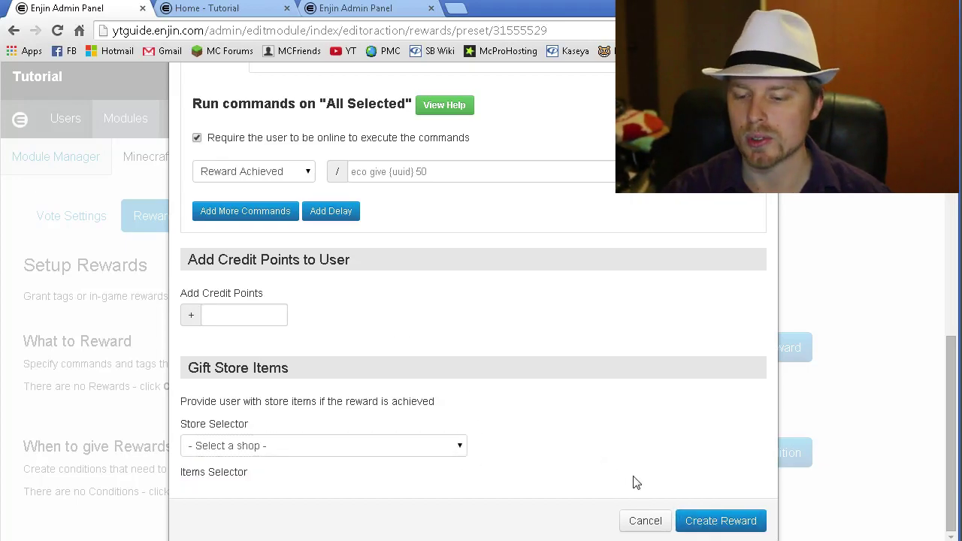
left_click(720, 521)
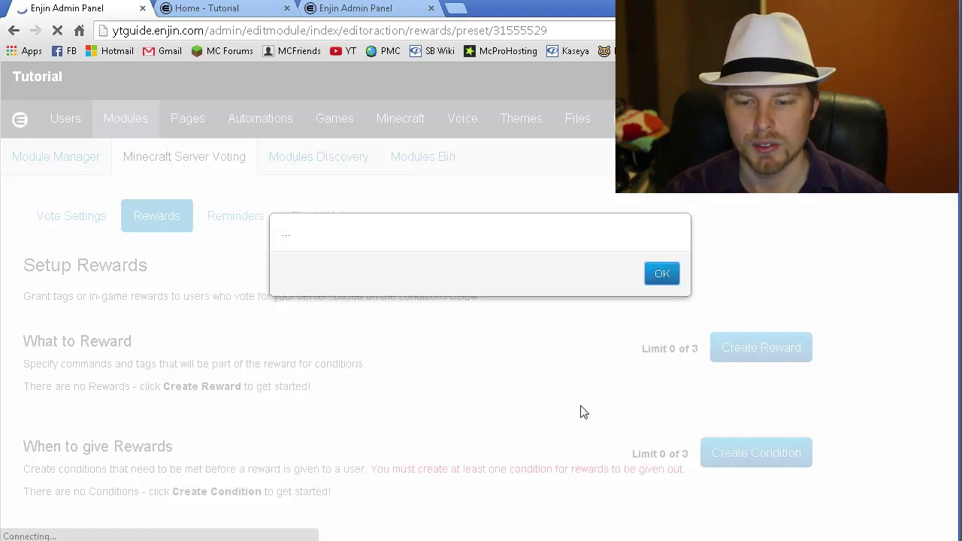
- Dismiss the reward confirmation and open a new condition under When to give Rewards
left_click(665, 276)
scroll(247, 383, "down", 1)
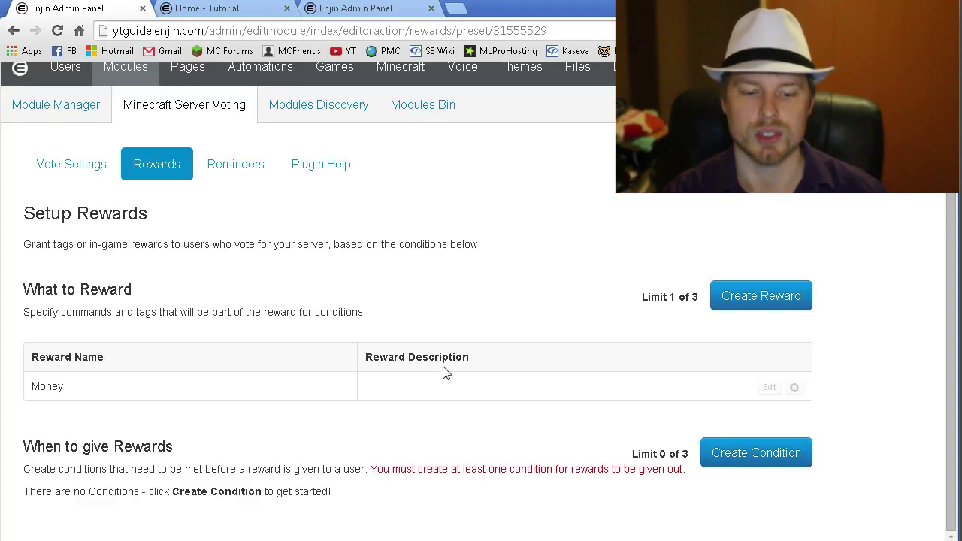
left_click_drag(179, 449, 31, 447)
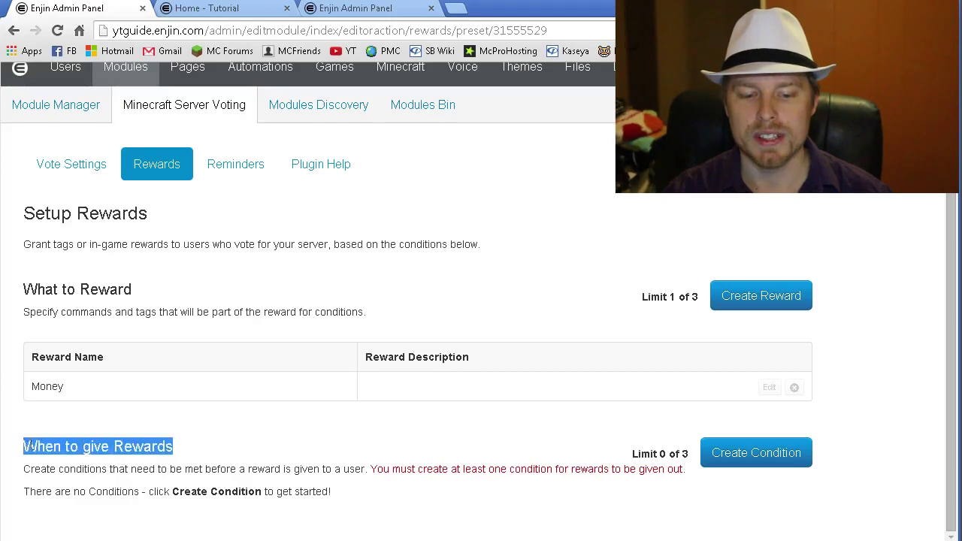
left_click(264, 449)
left_click(775, 453)
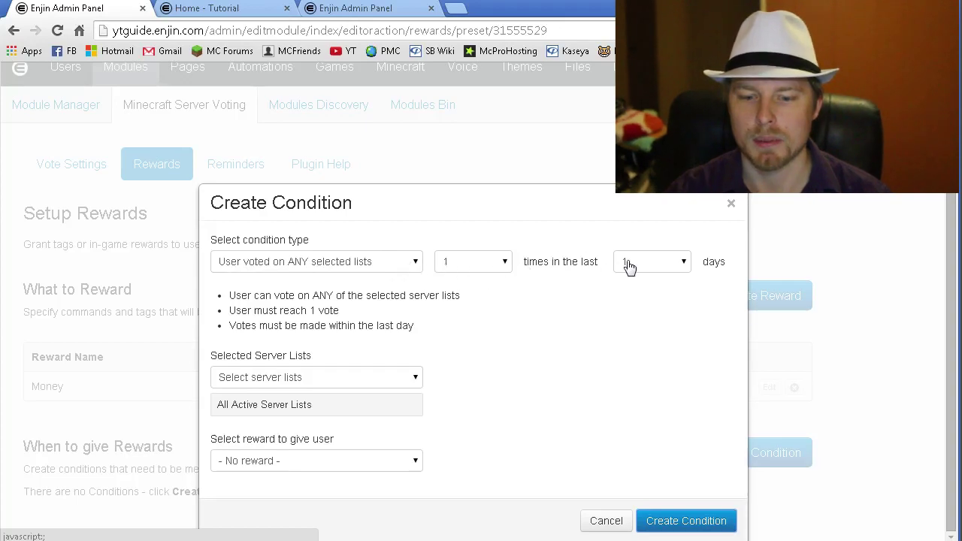
- Create a condition giving Money when a user votes once on any active list within 1 day
left_click(395, 379)
left_click(400, 386)
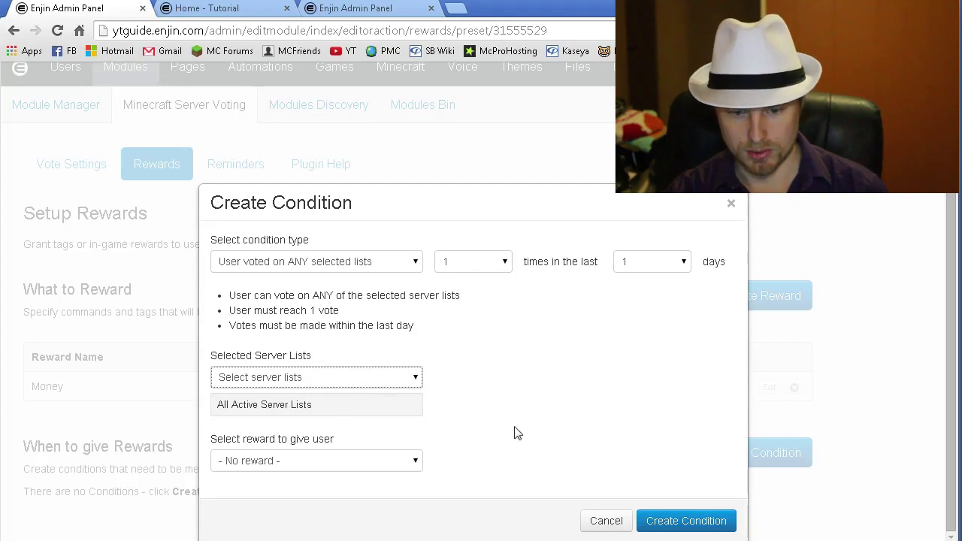
left_click(400, 464)
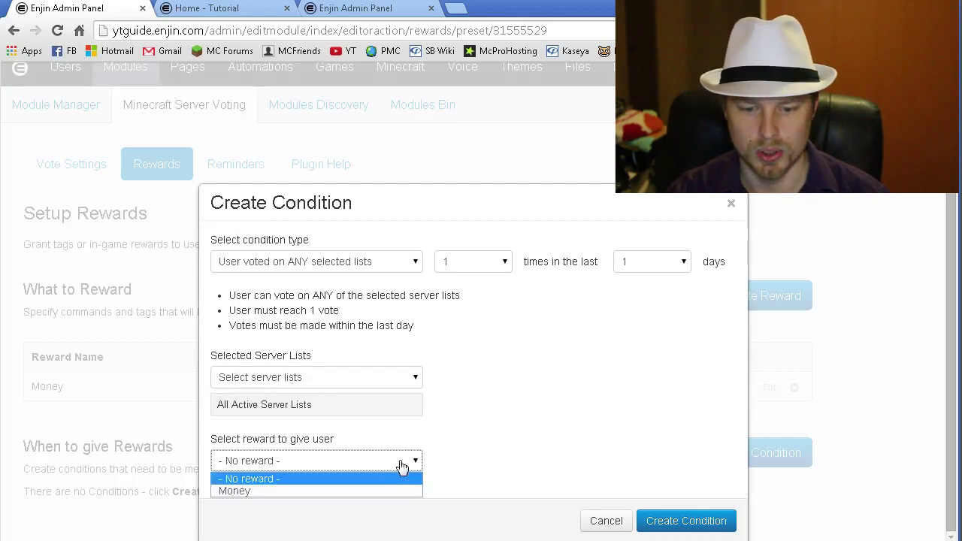
left_click(360, 490)
left_click(667, 526)
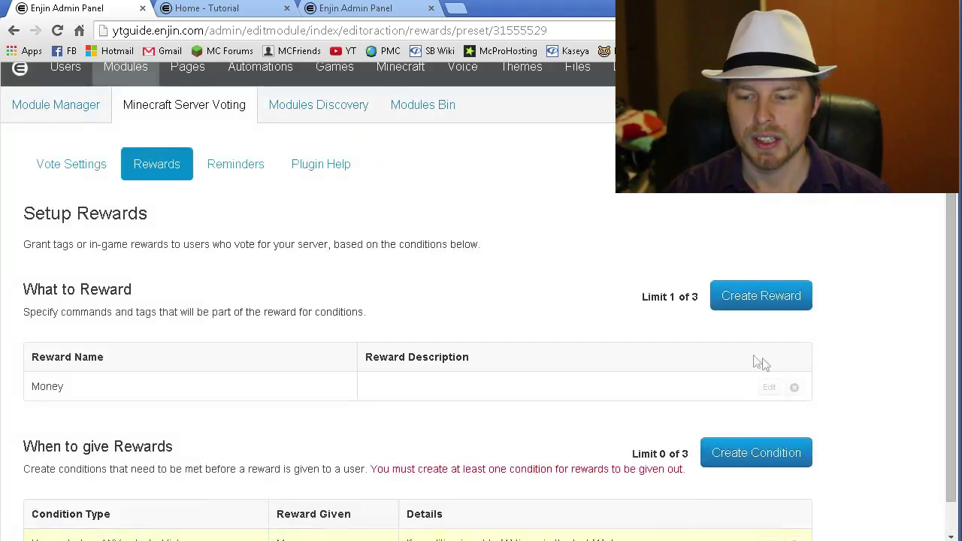
scroll(870, 376, "down", 1)
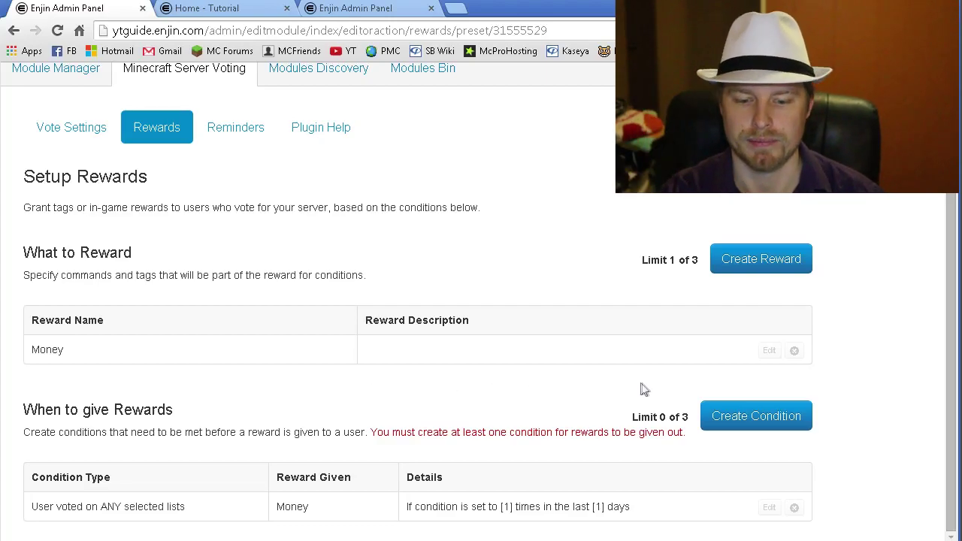
scroll(566, 398, "up", 2)
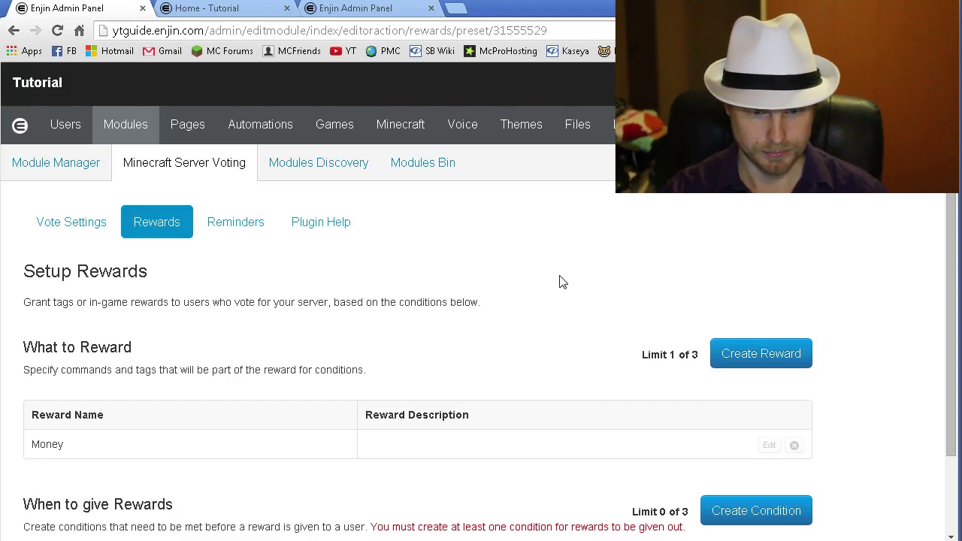
- Browse the Module Manager list, then switch to the Home - Tutorial tab
left_click(117, 130)
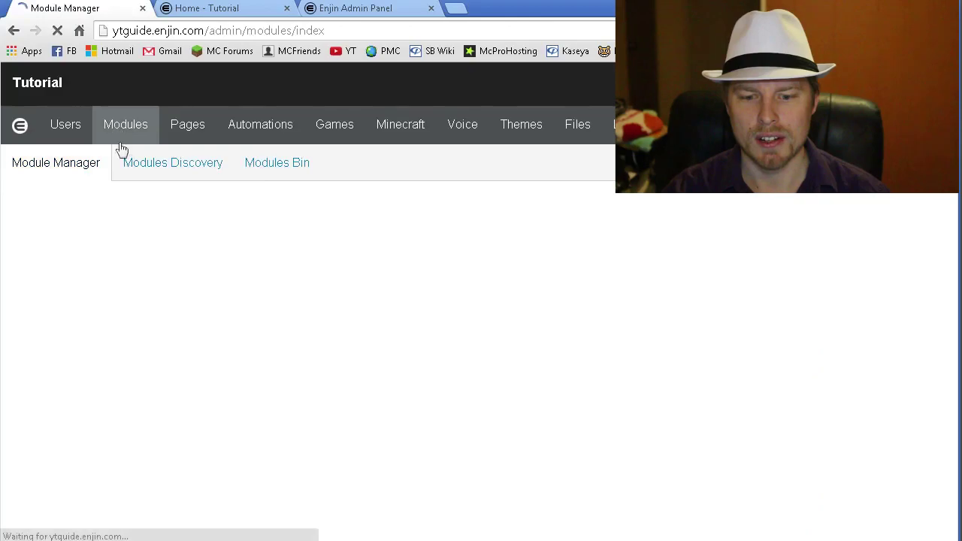
scroll(411, 346, "down", 9)
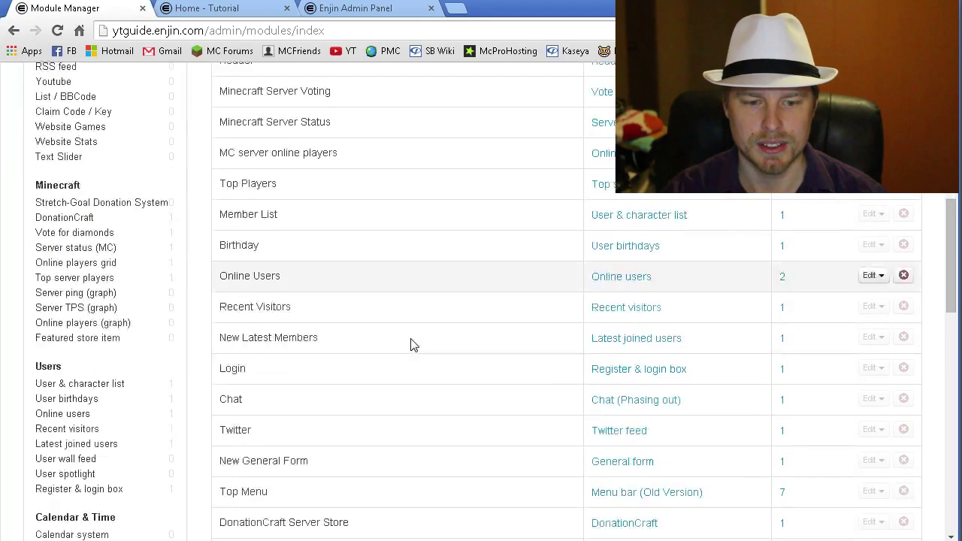
scroll(397, 340, "down", 2)
mouse_move(98, 376)
scroll(334, 440, "down", 5)
scroll(255, 394, "up", 8)
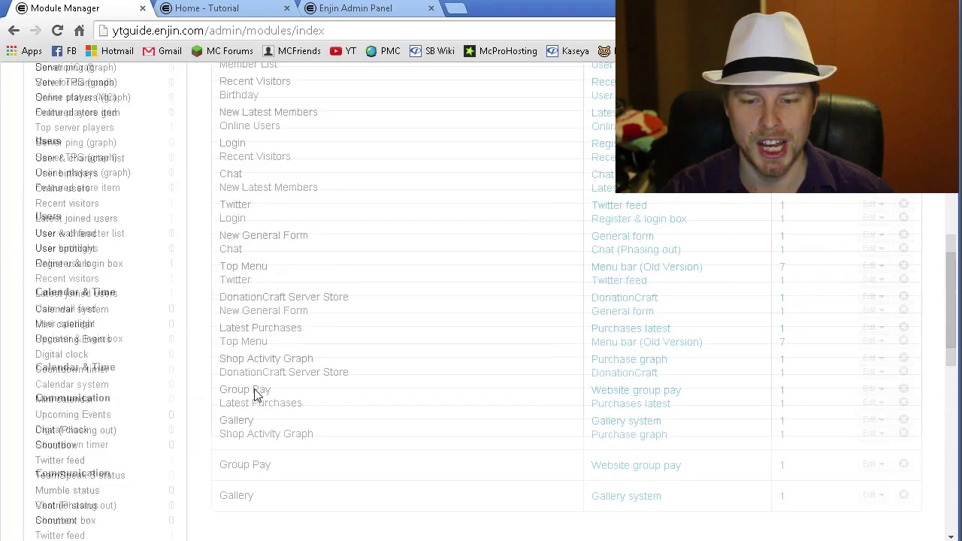
scroll(254, 394, "up", 5)
left_click(234, 11)
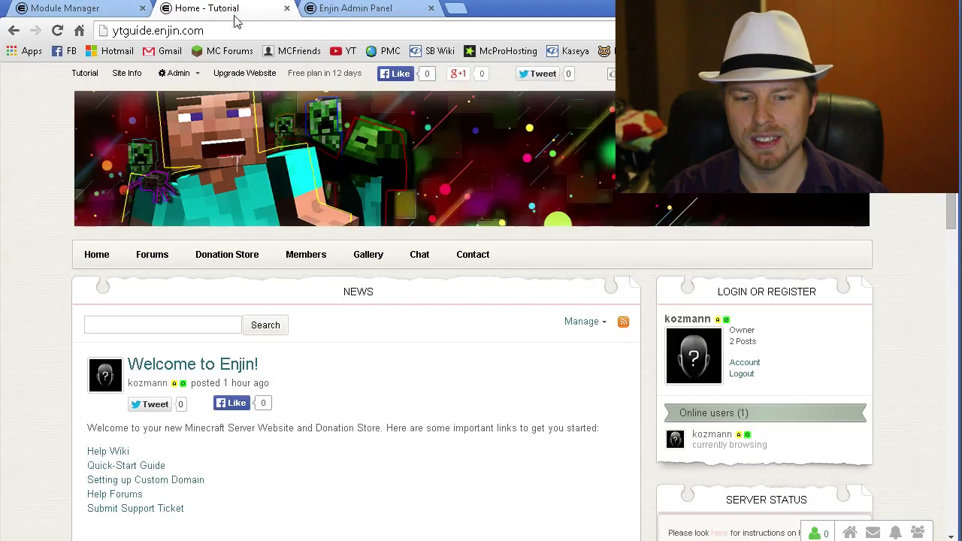
left_click(109, 269)
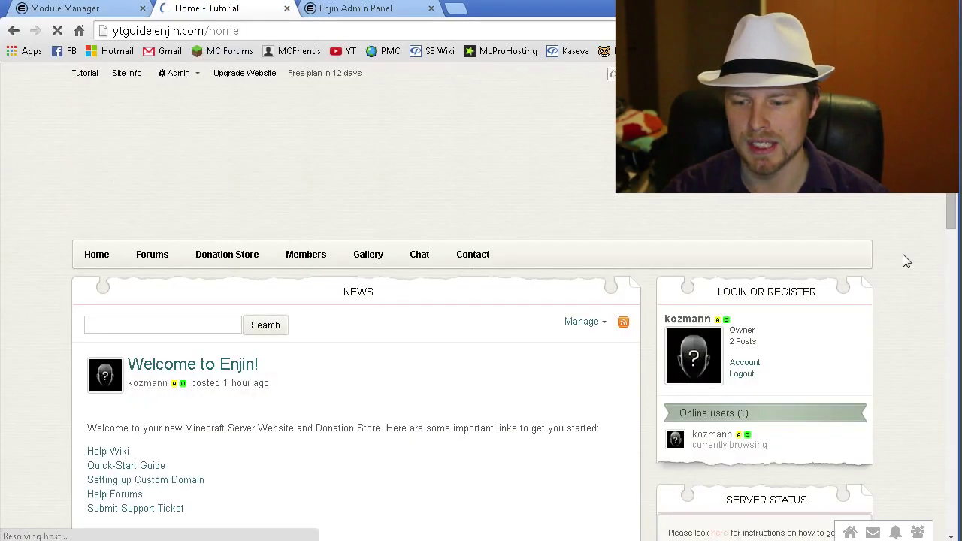
scroll(906, 261, "down", 2)
scroll(906, 261, "down", 3)
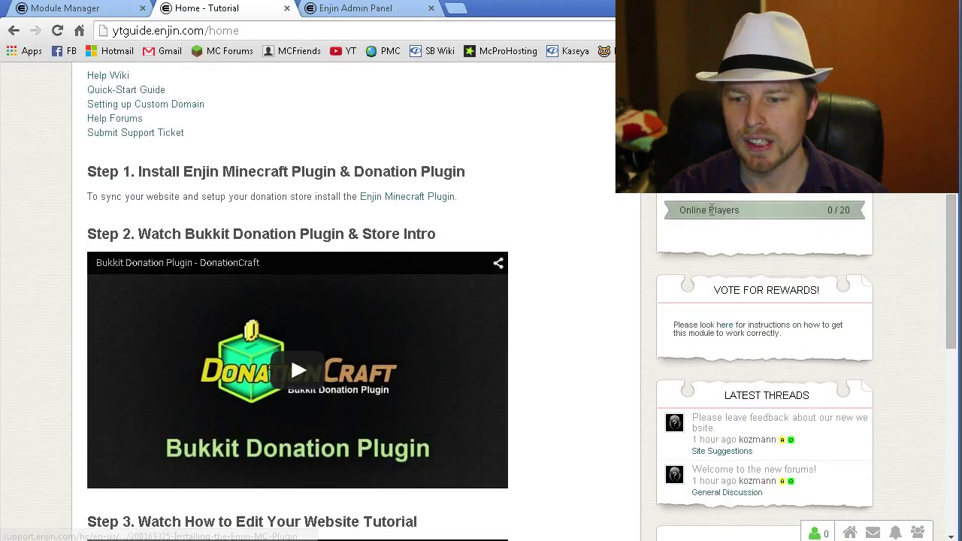
left_click_drag(752, 211, 687, 210)
left_click(833, 224)
scroll(880, 234, "down", 1)
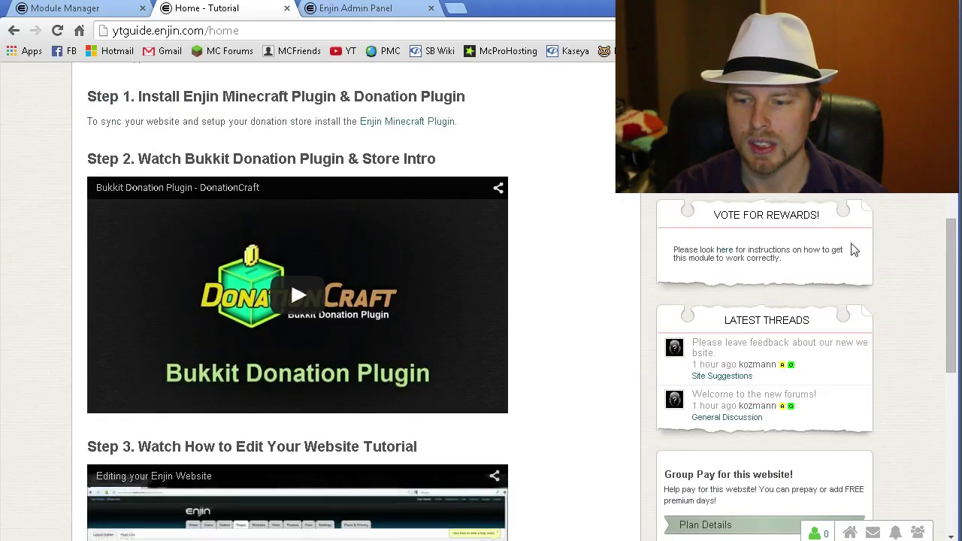
scroll(864, 259, "down", 2)
scroll(874, 282, "down", 2)
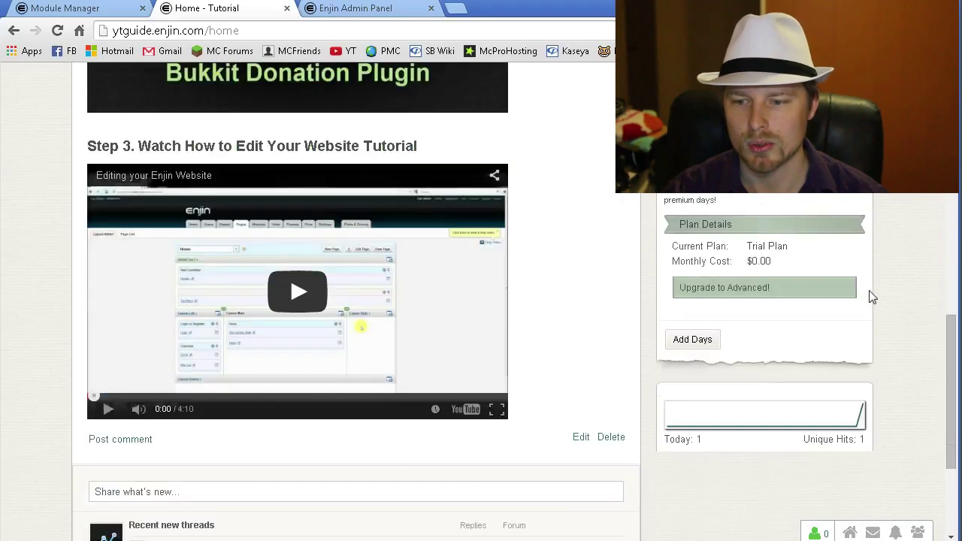
scroll(872, 297, "up", 10)
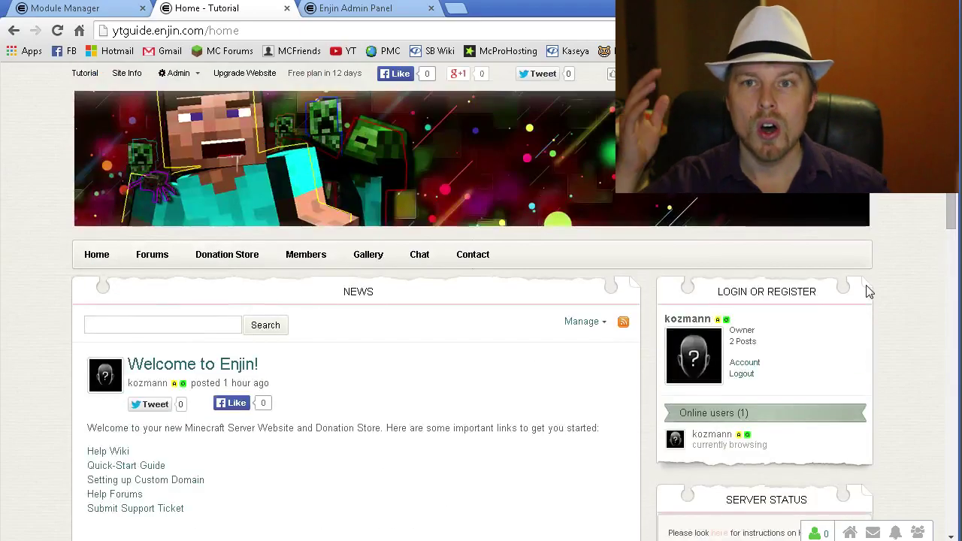